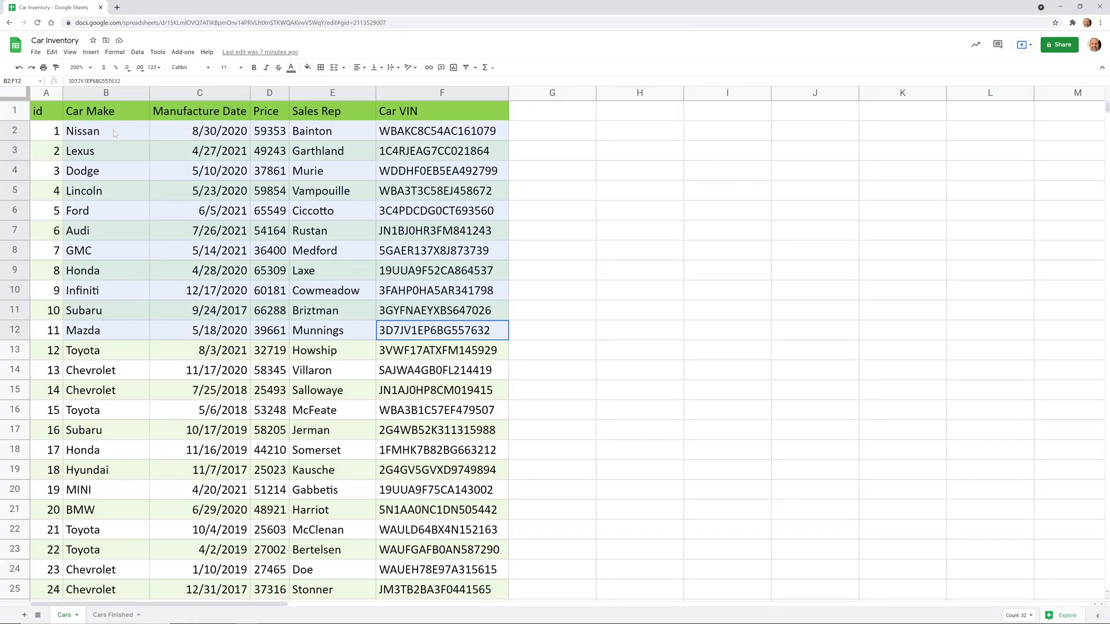
# Look over the car inventory data, picking out sample makes such as Nissan and Lexus.
pyautogui.scroll(-20, 230, 296)
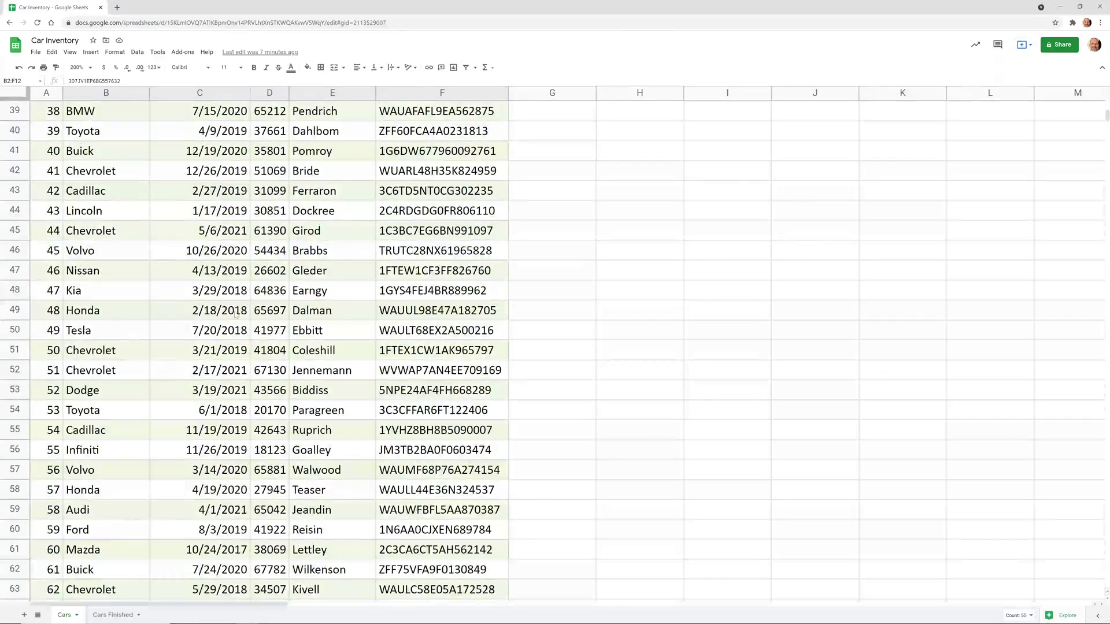
pyautogui.scroll(20, 245, 316)
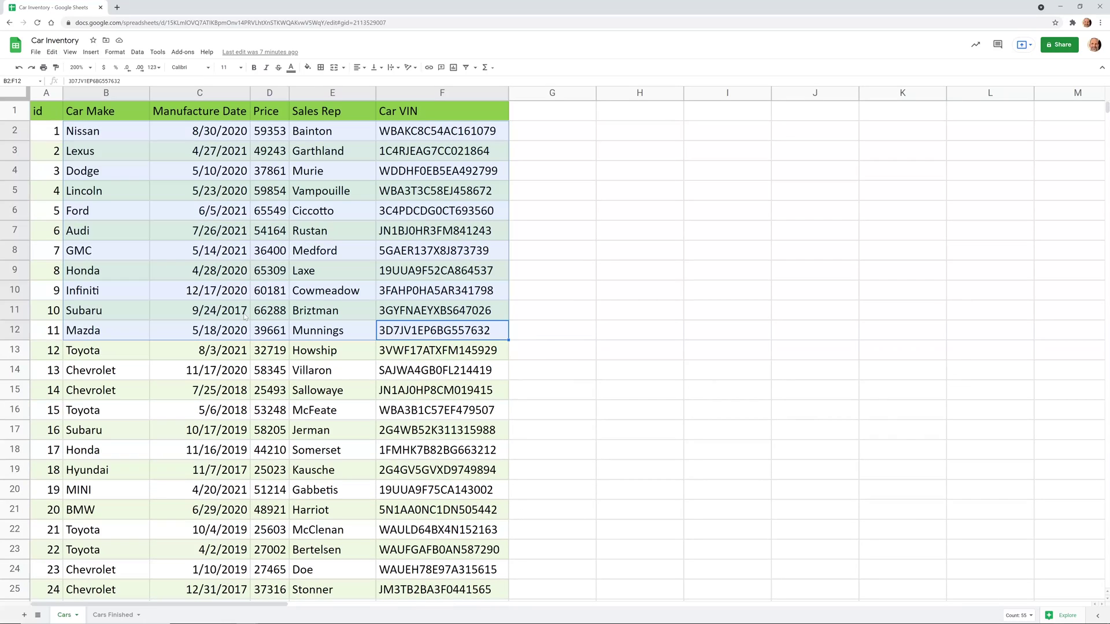
pyautogui.moveTo(220, 231); pyautogui.dragTo(292, 332)
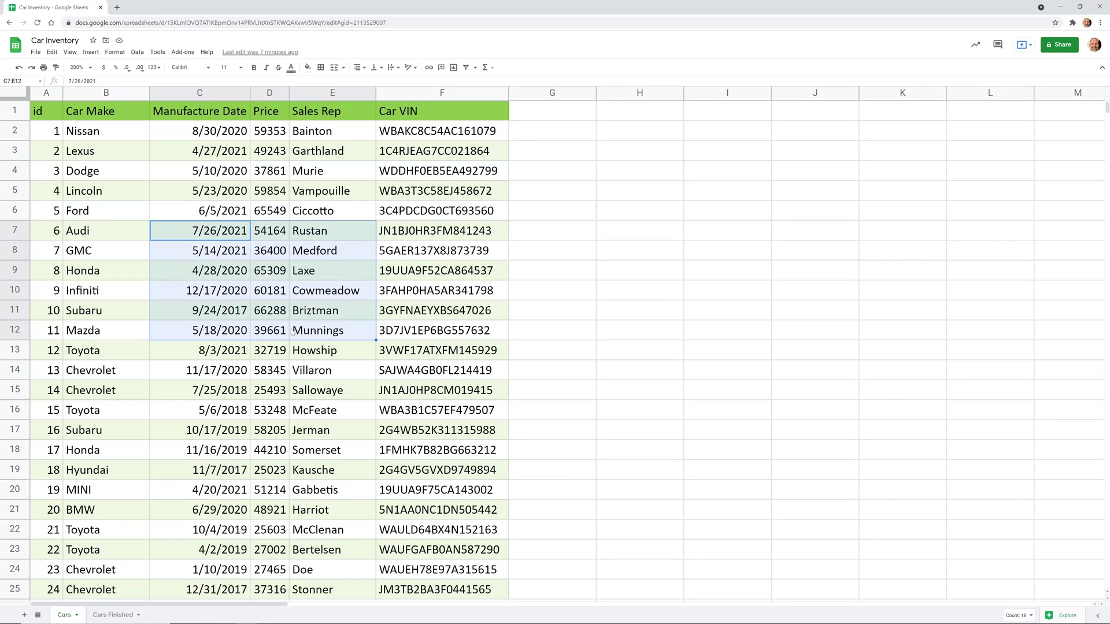
pyautogui.click(403, 255)
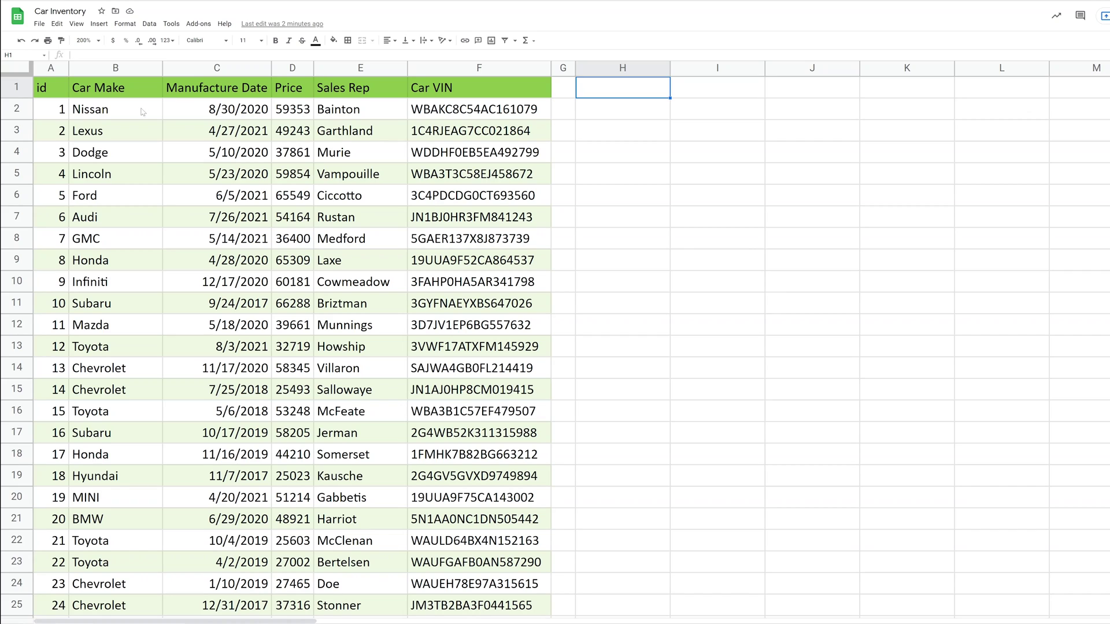
pyautogui.moveTo(143, 112); pyautogui.dragTo(149, 197)
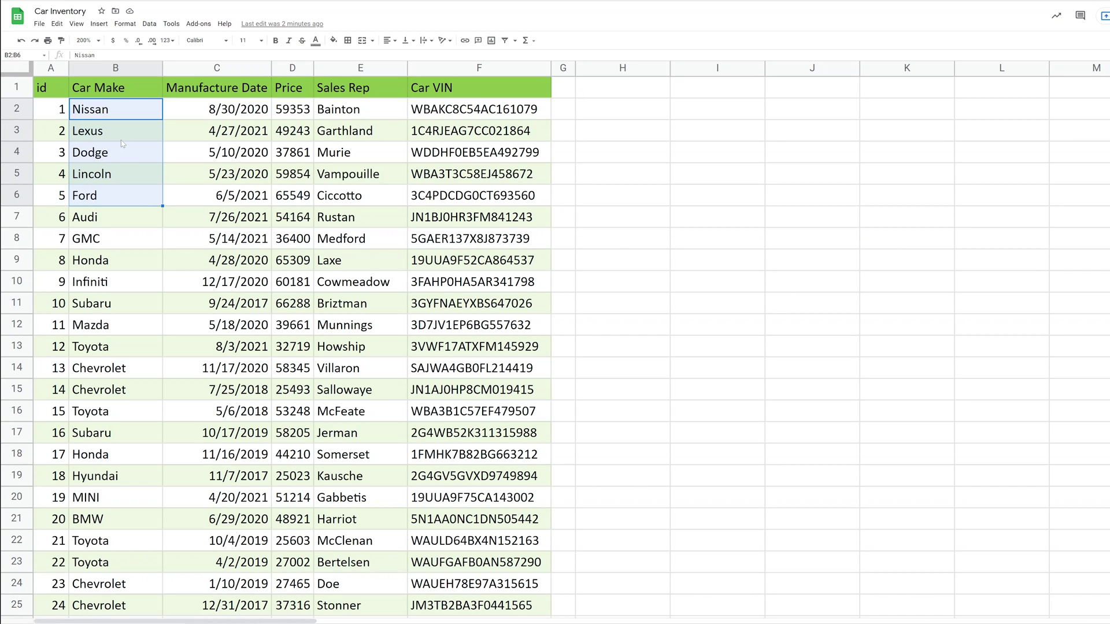
pyautogui.click(122, 115)
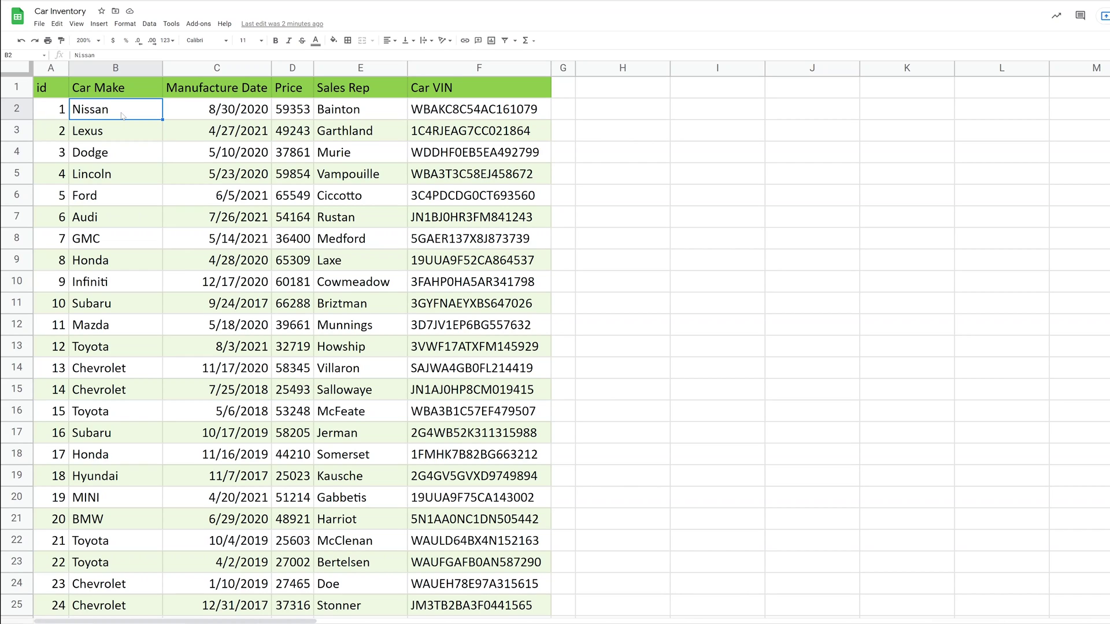
pyautogui.click(123, 136)
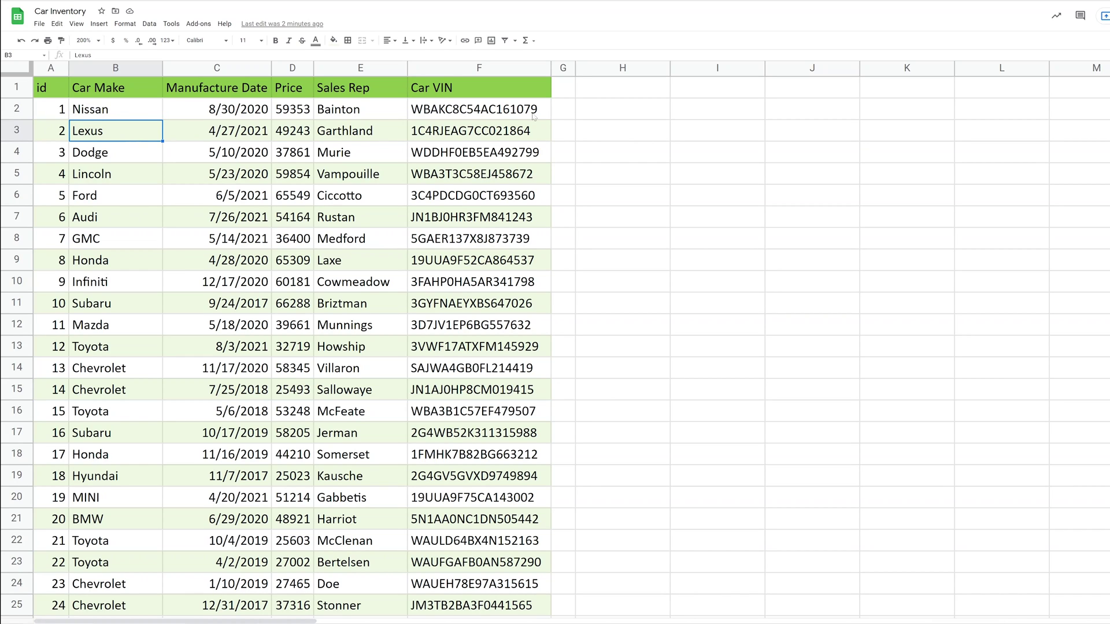
# Enter the headings 'Car Make' in H1 and 'COUNT' in I1.
pyautogui.click(584, 91)
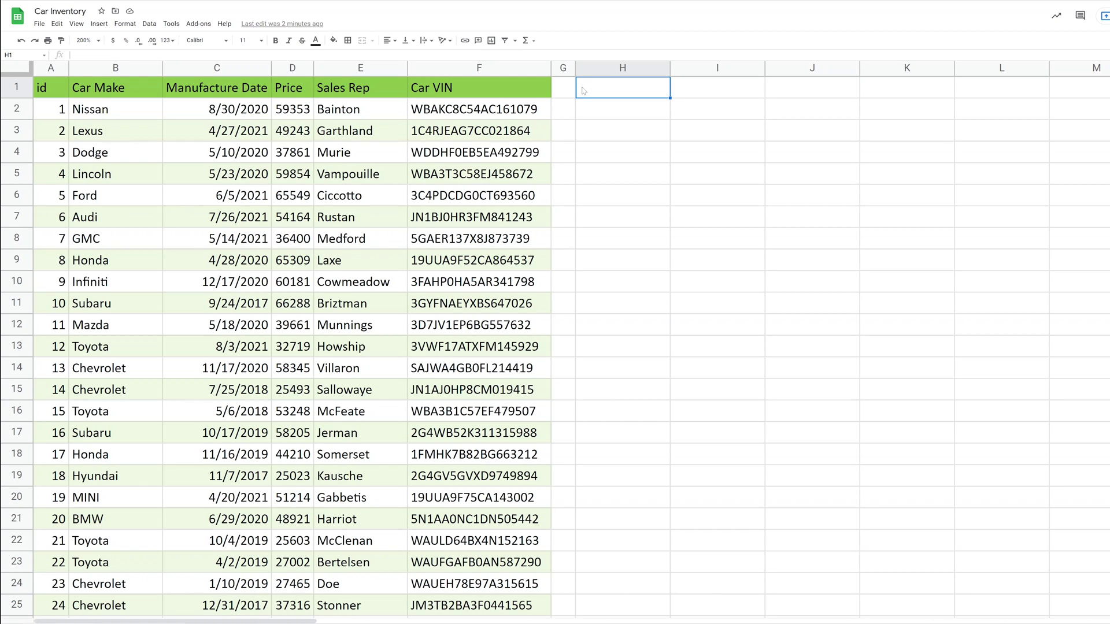
pyautogui.write('Car Make')
pyautogui.press('Tab')
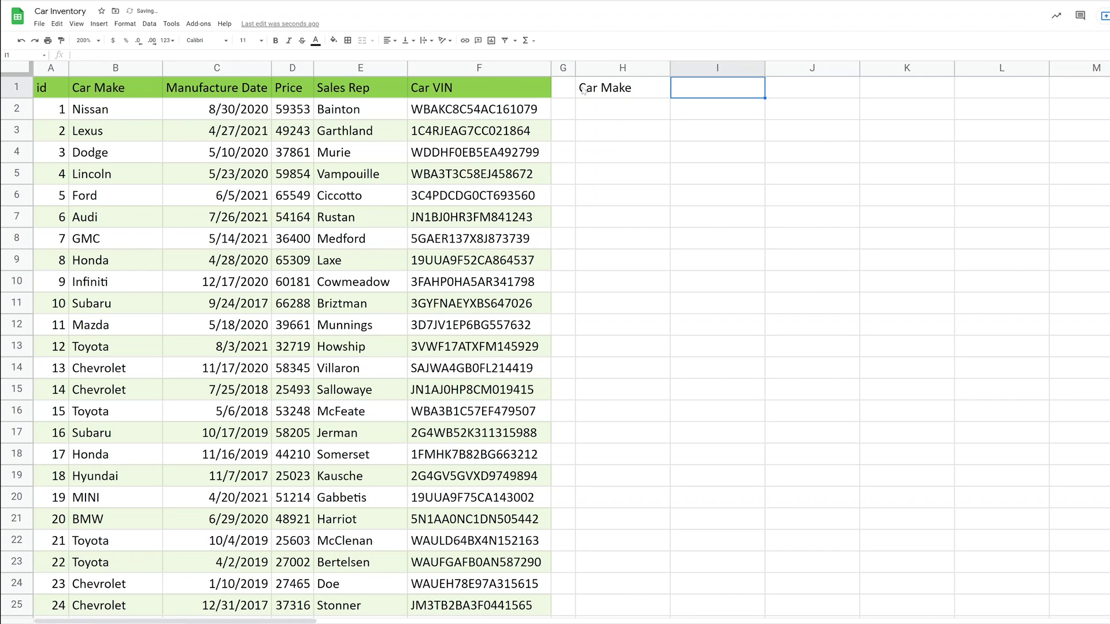
pyautogui.write('COUNT')
pyautogui.press('Return')
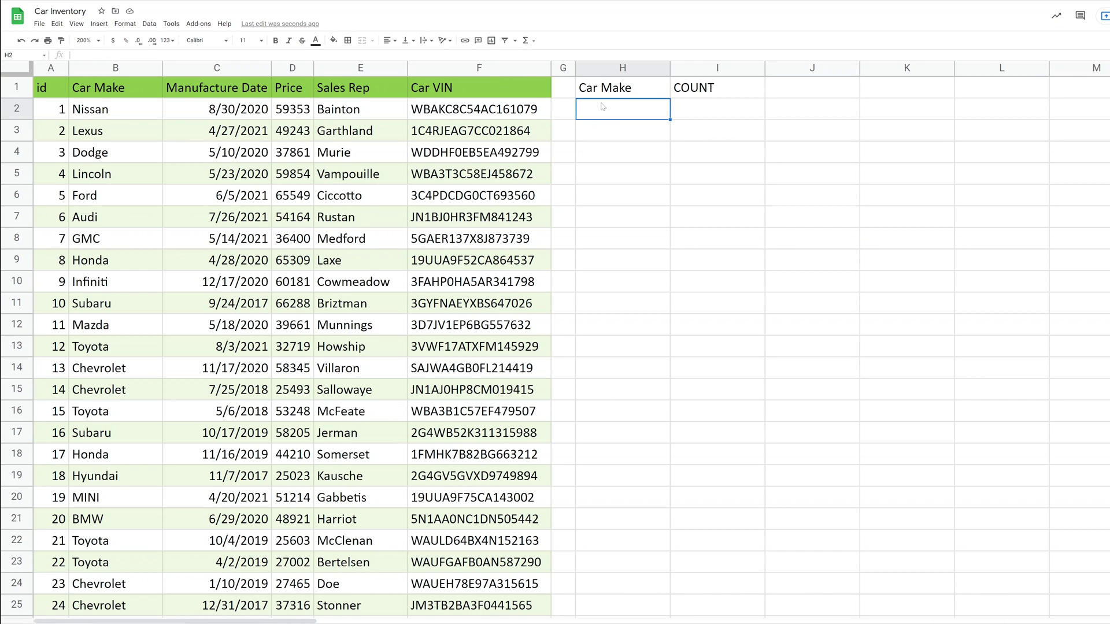
# Review the makes in column B (Nissan, Honda, Lincoln) and pick H2 for the make list.
pyautogui.moveTo(605, 111); pyautogui.dragTo(659, 435)
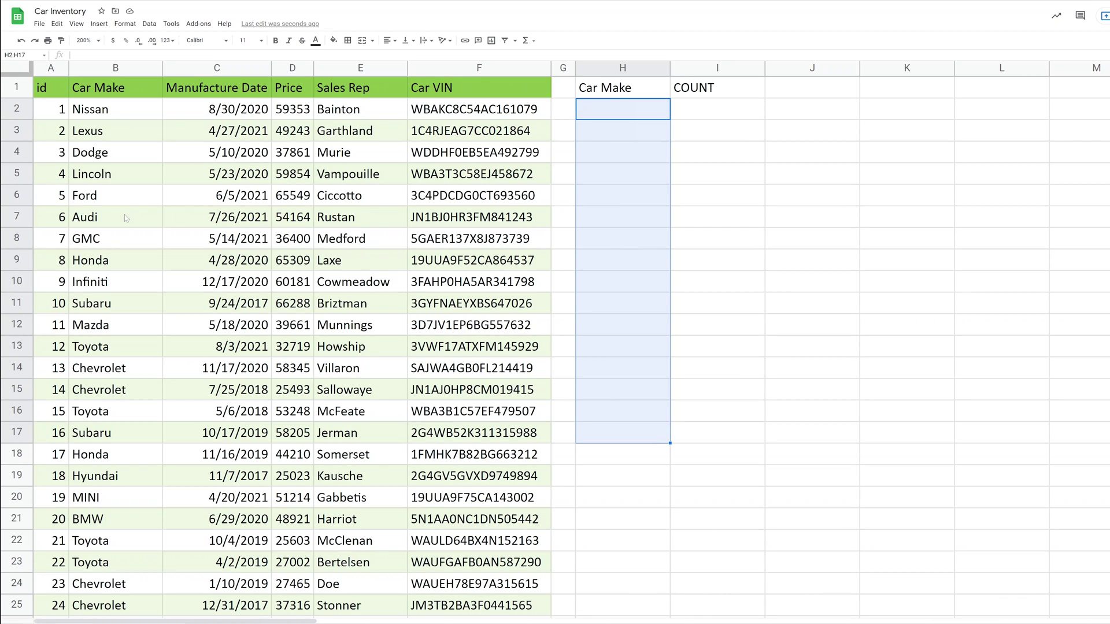
pyautogui.click(126, 218)
pyautogui.click(116, 114)
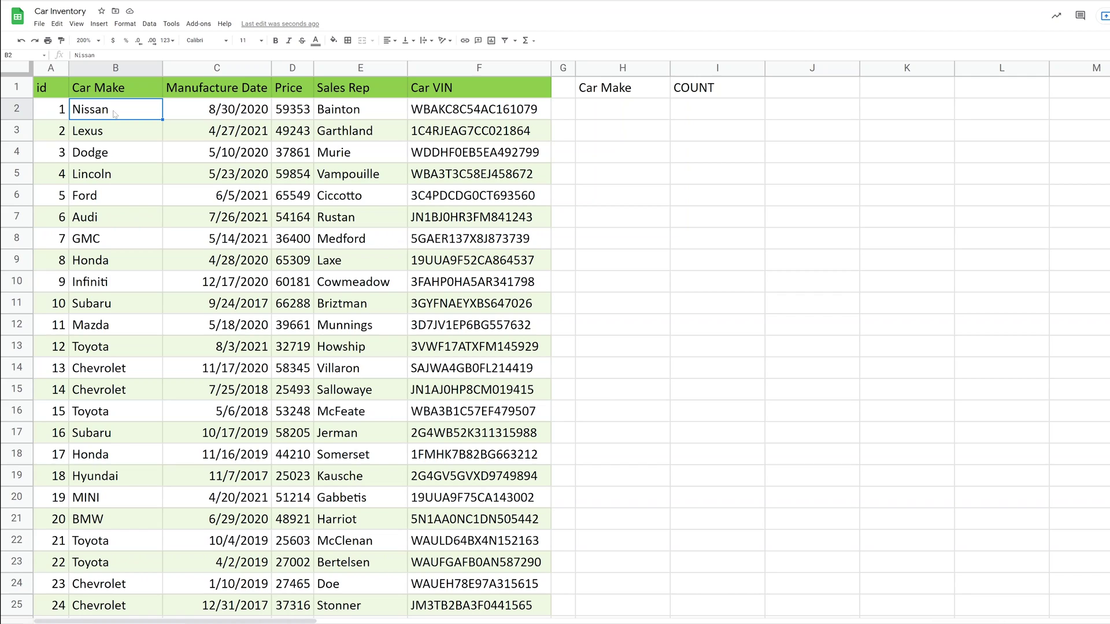
pyautogui.click(118, 240)
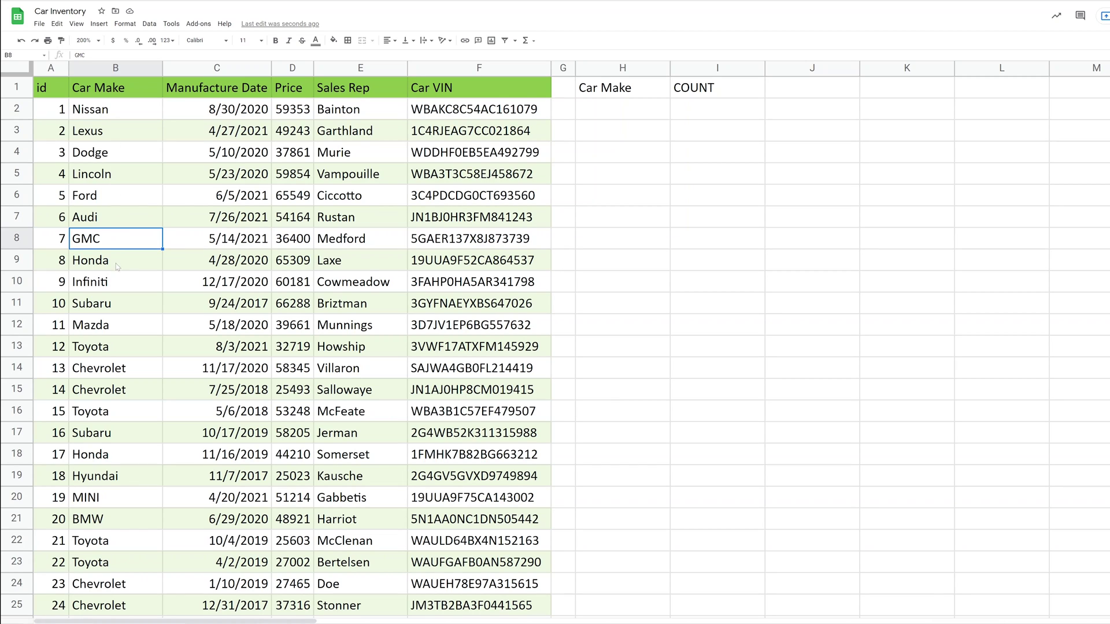
pyautogui.click(117, 269)
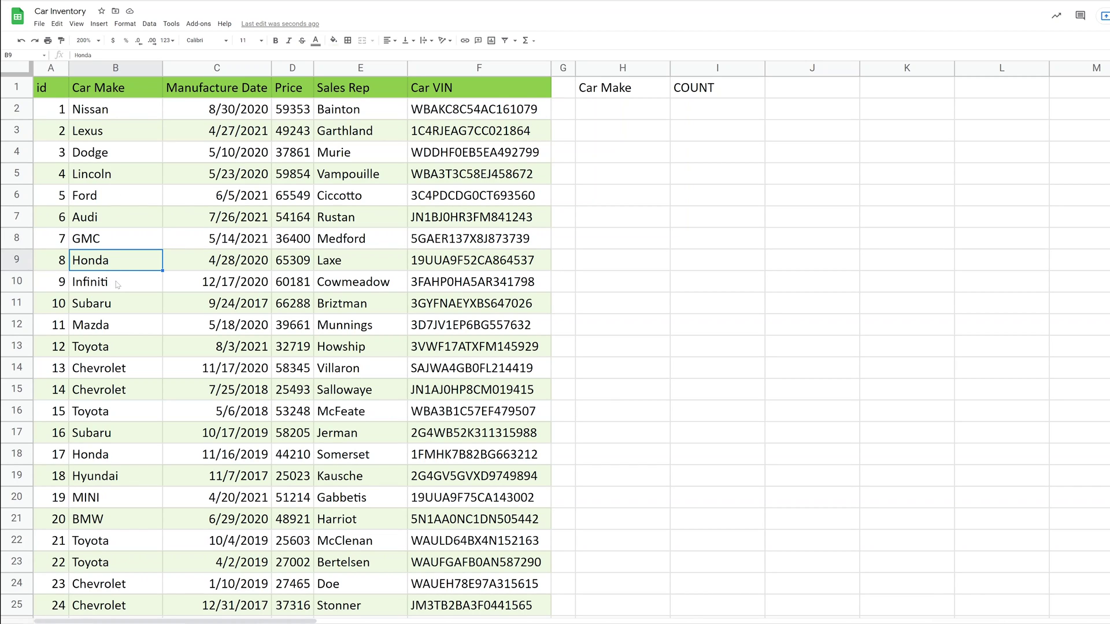
pyautogui.click(127, 182)
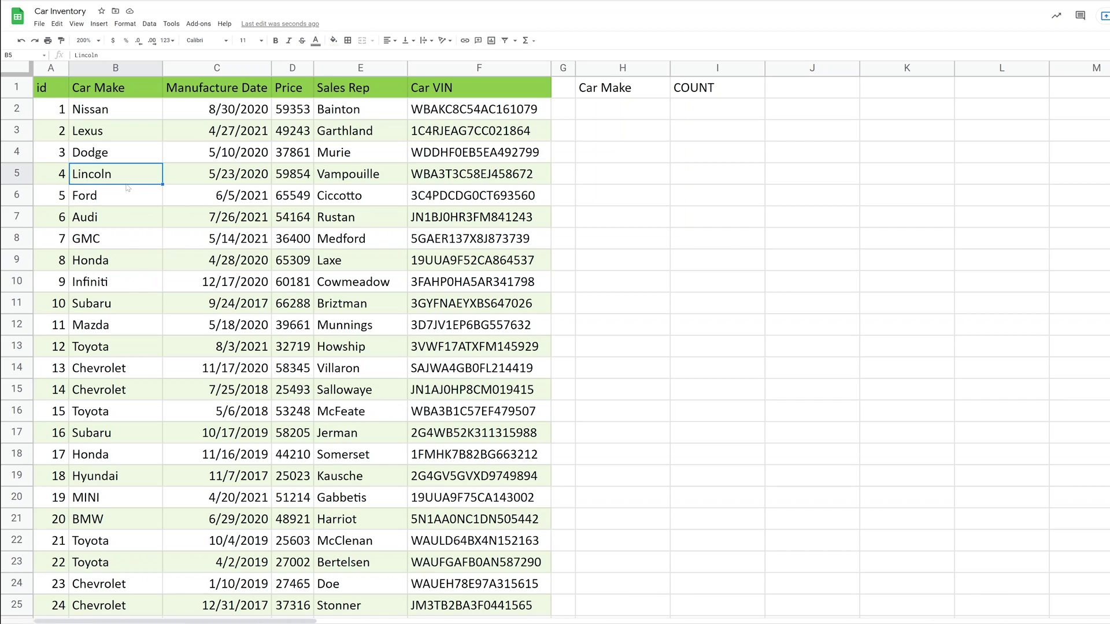
pyautogui.click(610, 115)
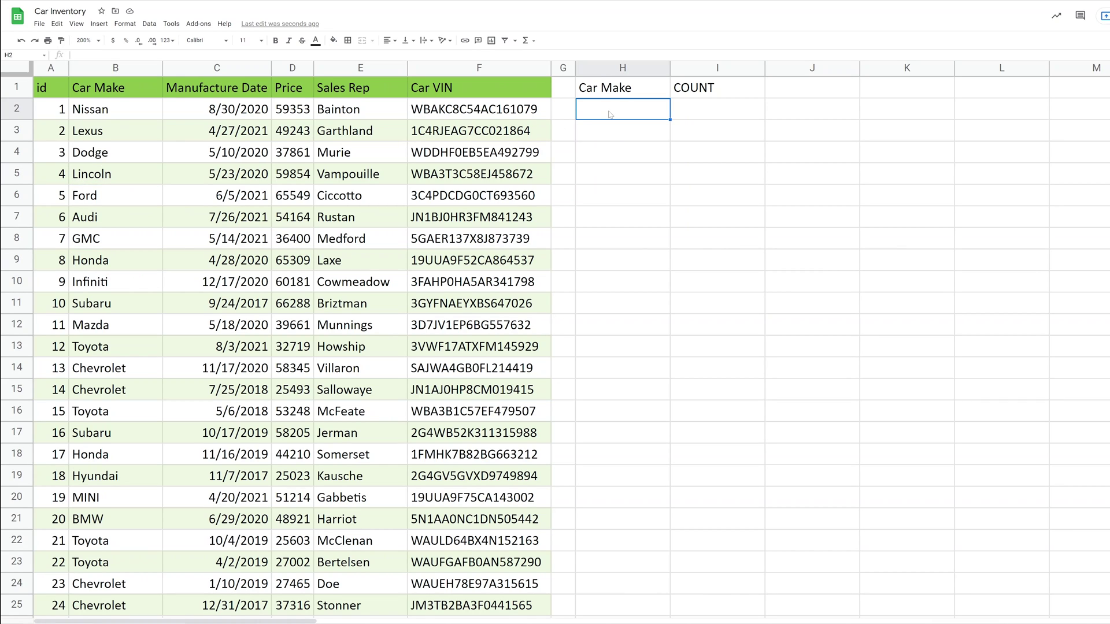
# Enter =UNIQUE(B2:B1001) in H2 to list each distinct car make once.
pyautogui.write('=')
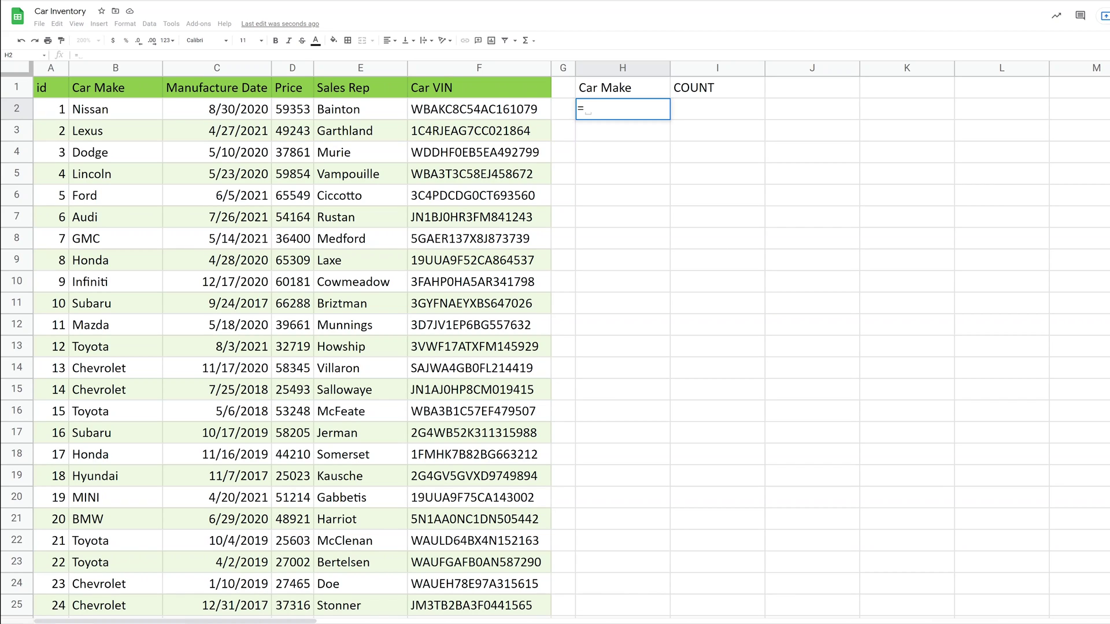
pyautogui.write('UNIQUE')
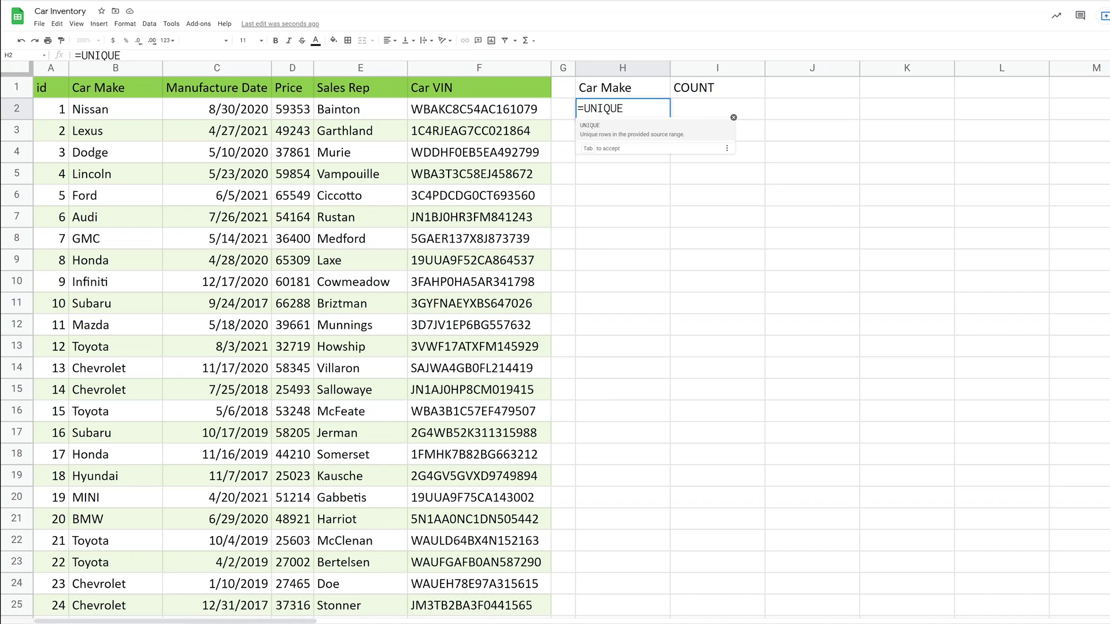
pyautogui.write('(')
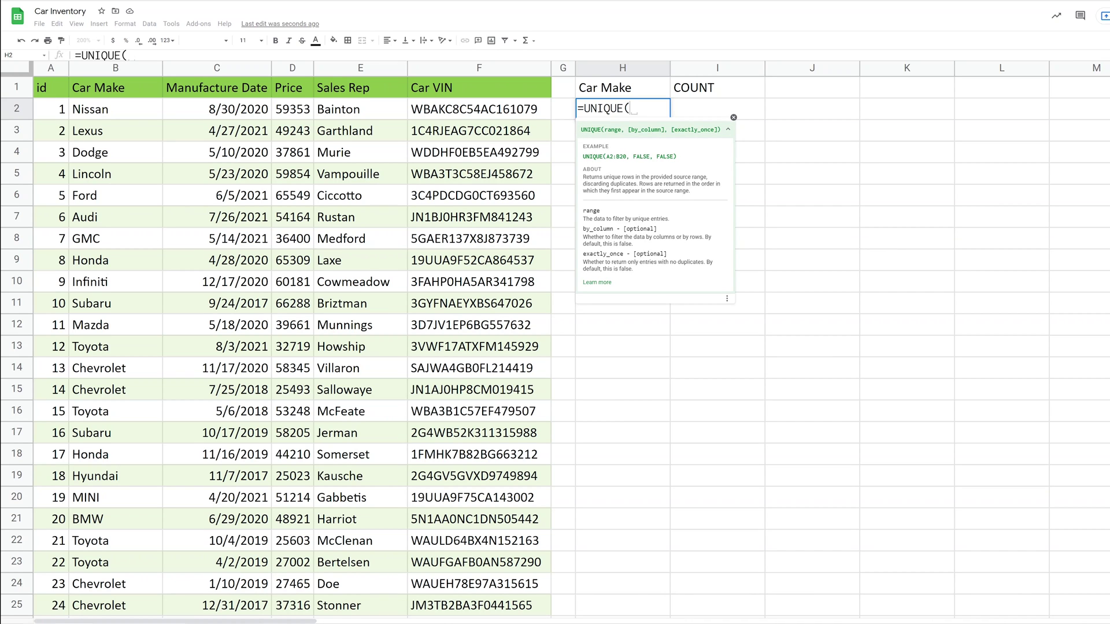
pyautogui.click(97, 109)
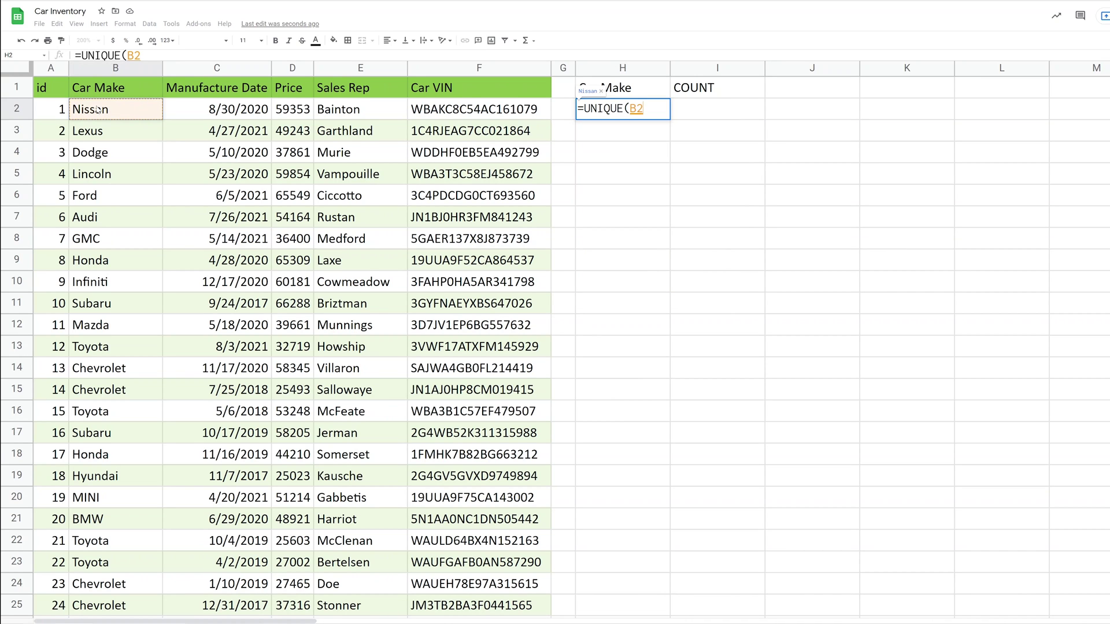
pyautogui.hotkey('ctrl', 'shift', 'Down')
pyautogui.hotkey('ctrl', 'shift', 'Up')
pyautogui.hotkey('ctrl', 'shift', 'Down')
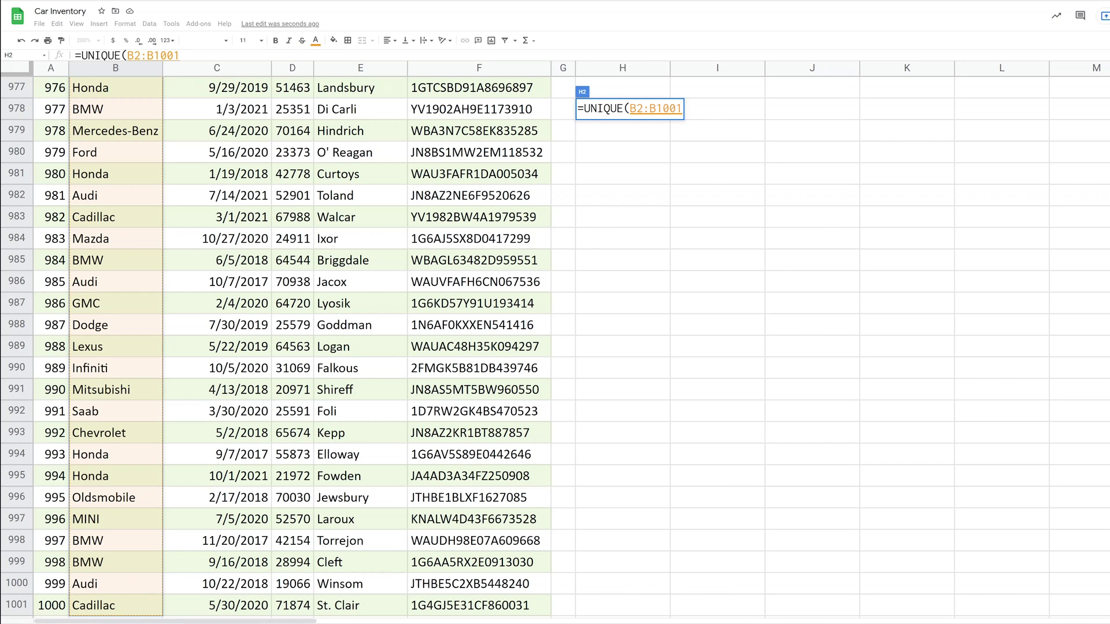
pyautogui.write(')')
pyautogui.press('Return')
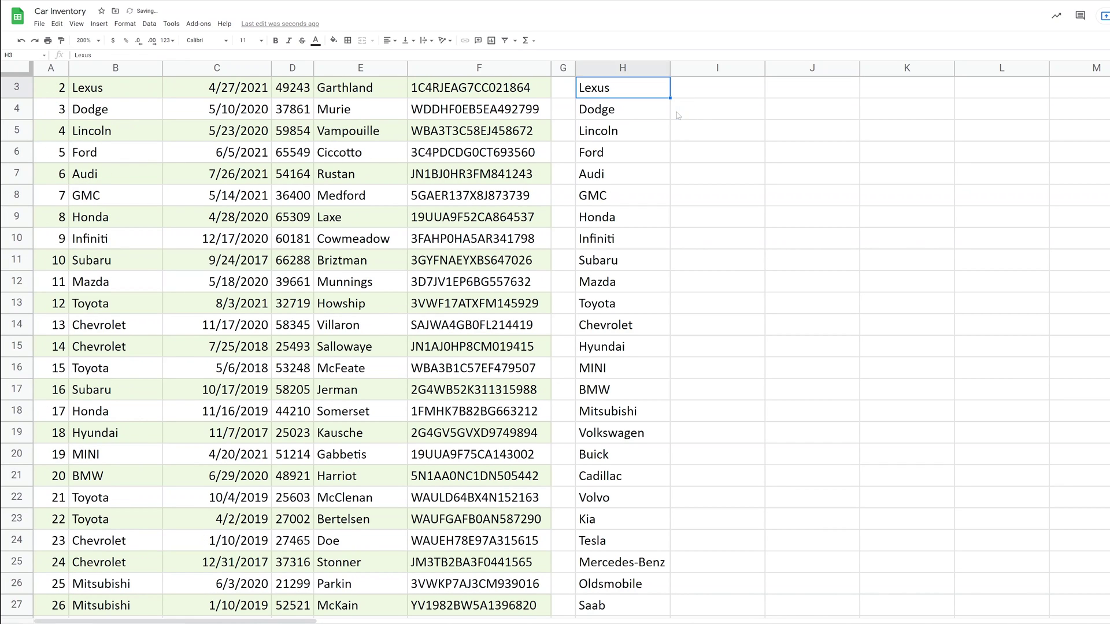
pyautogui.scroll(-6, 669, 169)
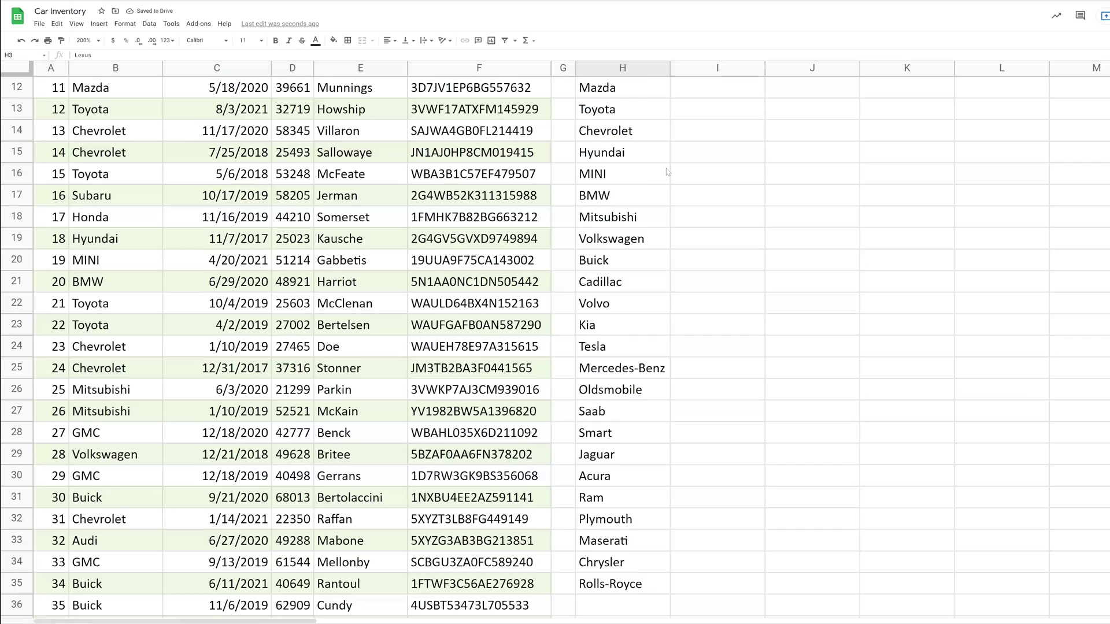
pyautogui.scroll(-1, 668, 172)
pyautogui.click(644, 370)
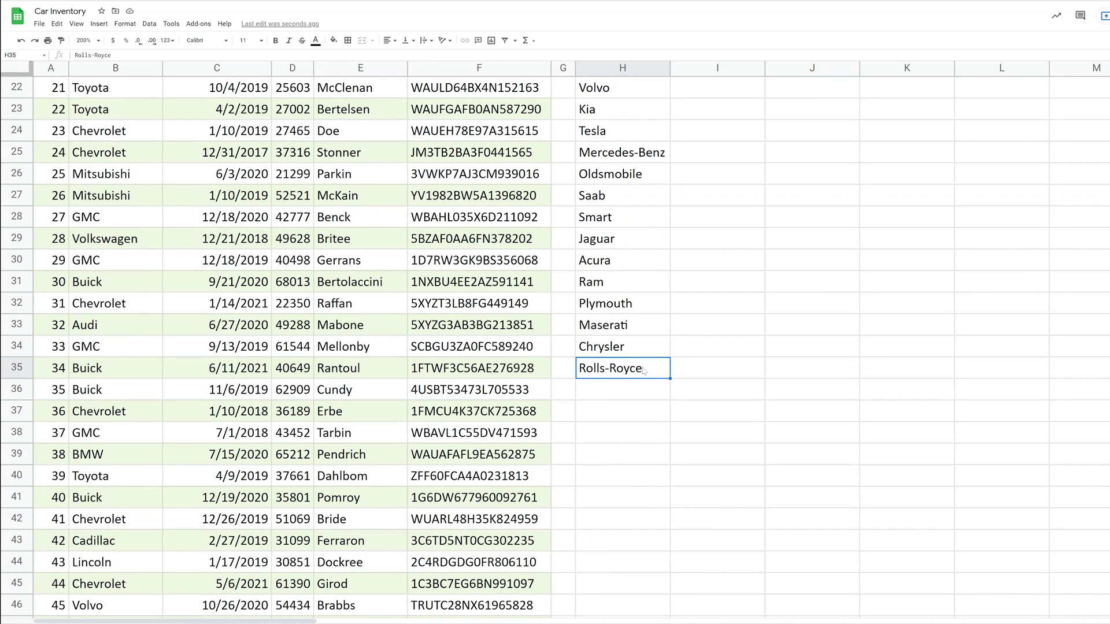
pyautogui.scroll(-16, 643, 370)
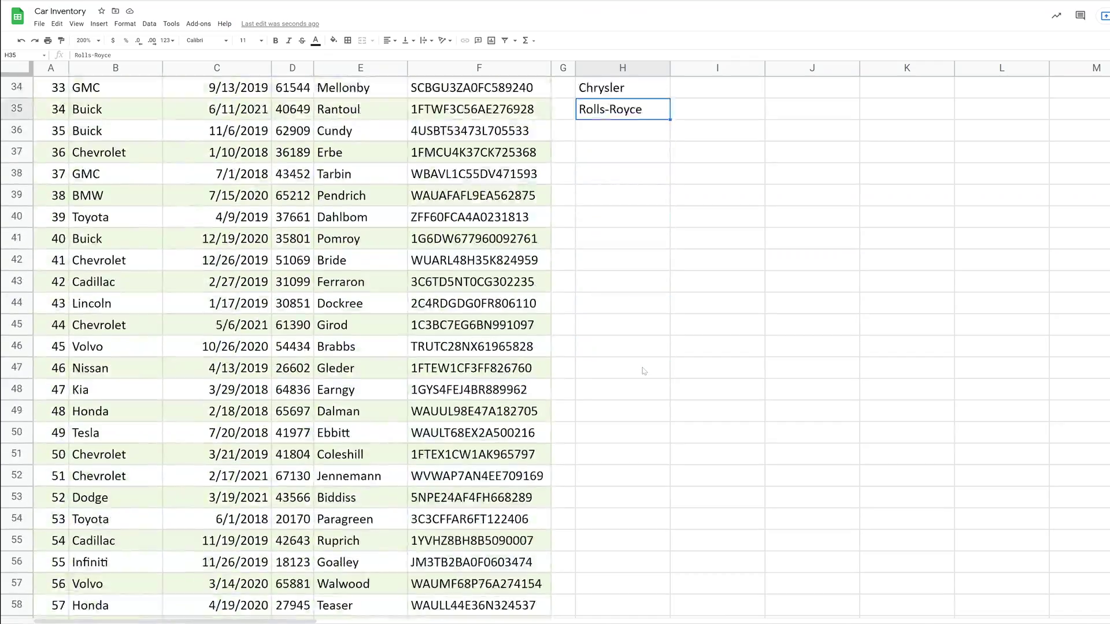
pyautogui.scroll(20, 643, 368)
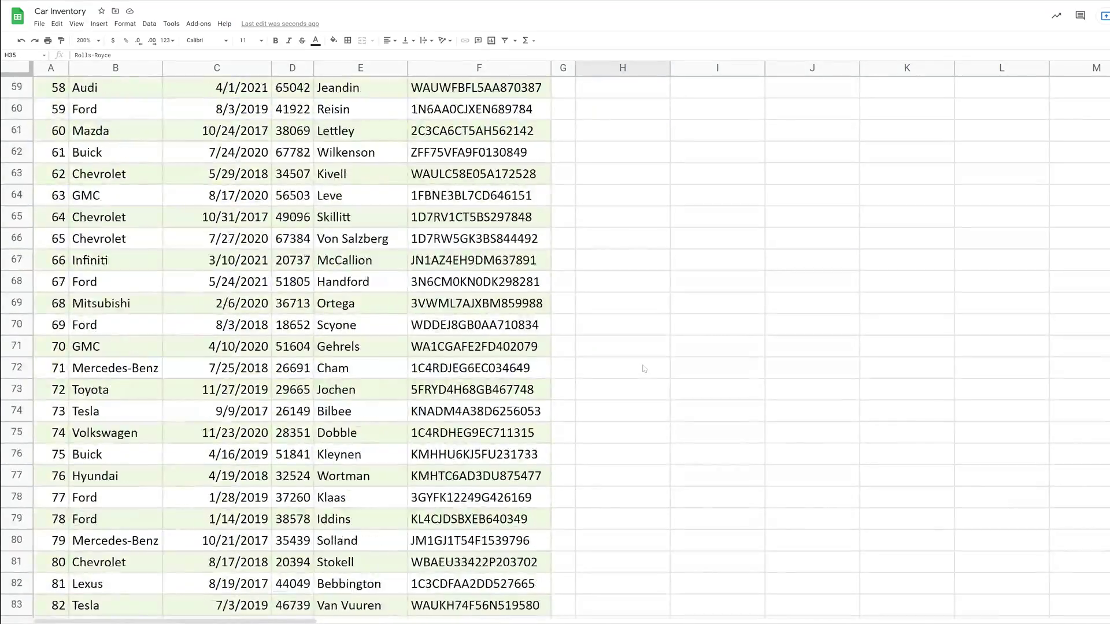
pyautogui.scroll(1, 644, 368)
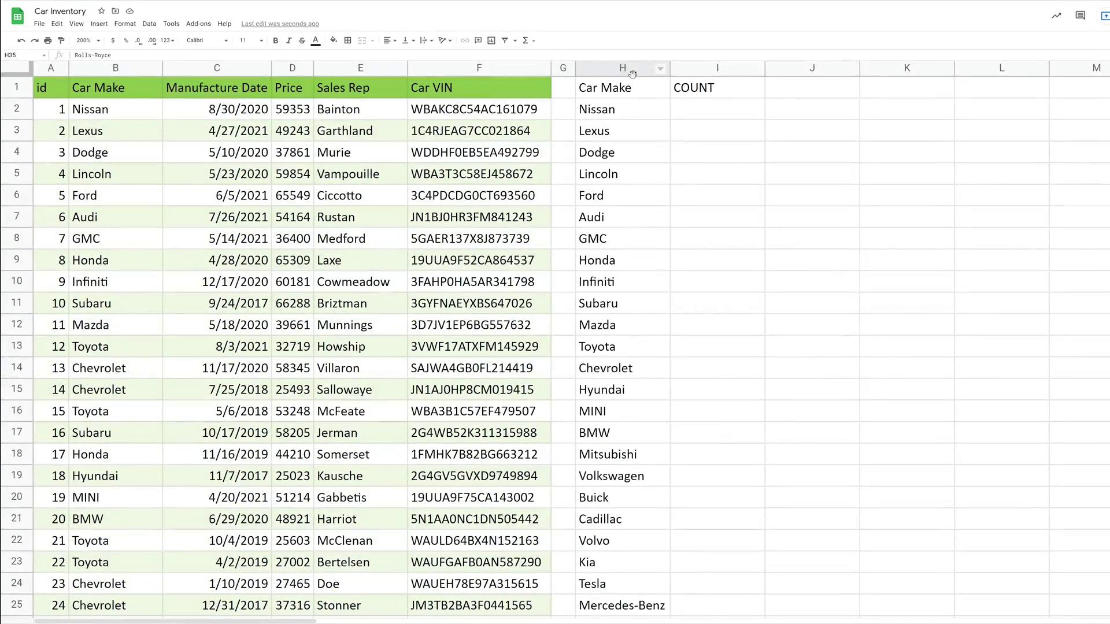
pyautogui.click(649, 110)
pyautogui.moveTo(650, 110); pyautogui.dragTo(642, 405)
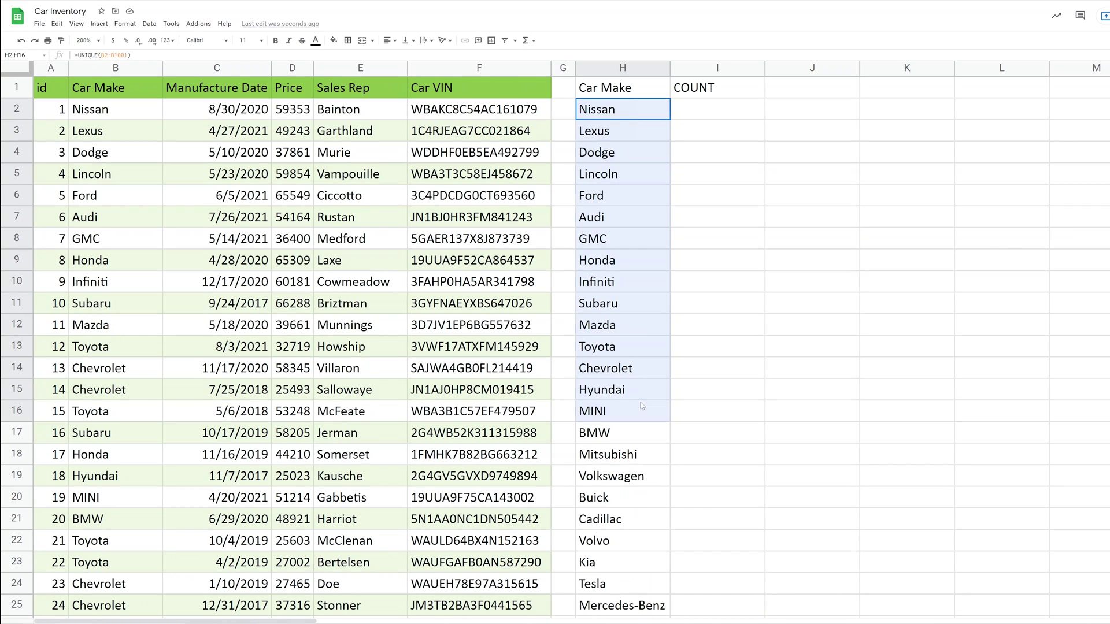
pyautogui.click(639, 134)
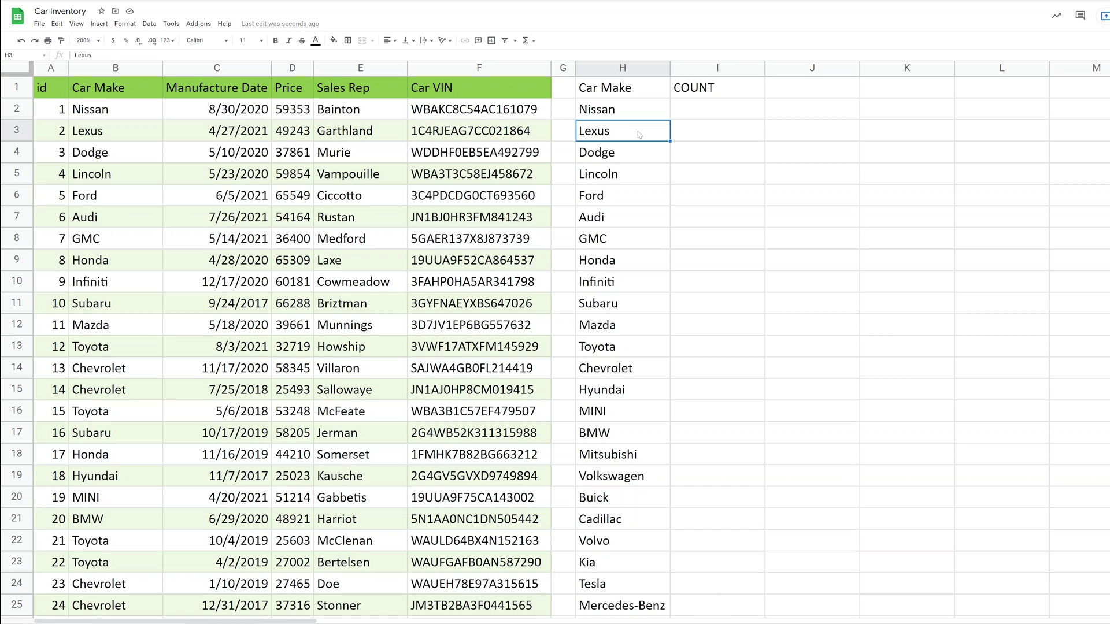
pyautogui.press('Delete')
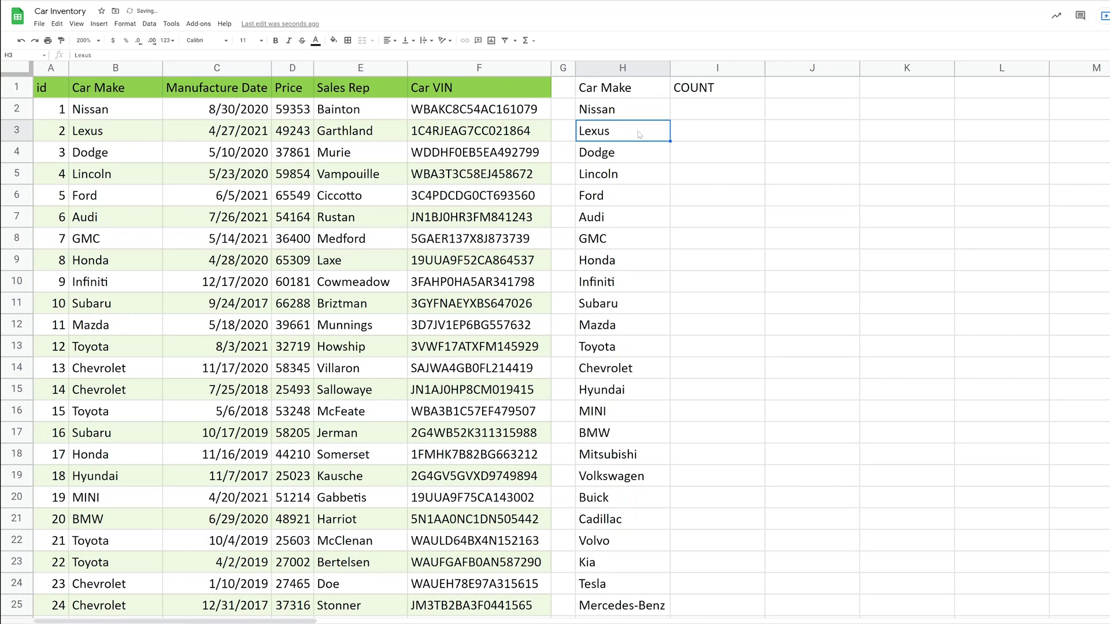
pyautogui.press('Down')
pyautogui.press('Up')
pyautogui.hotkey('shift', 'Down')
pyautogui.hotkey('shift', 'Down')
pyautogui.hotkey('shift', 'Down')
pyautogui.hotkey('shift', 'Down')
pyautogui.hotkey('shift', 'Down')
pyautogui.hotkey('shift', 'Down')
pyautogui.hotkey('shift', 'Down')
pyautogui.hotkey('shift', 'Down')
pyautogui.hotkey('shift', 'Down')
pyautogui.hotkey('shift', 'Down')
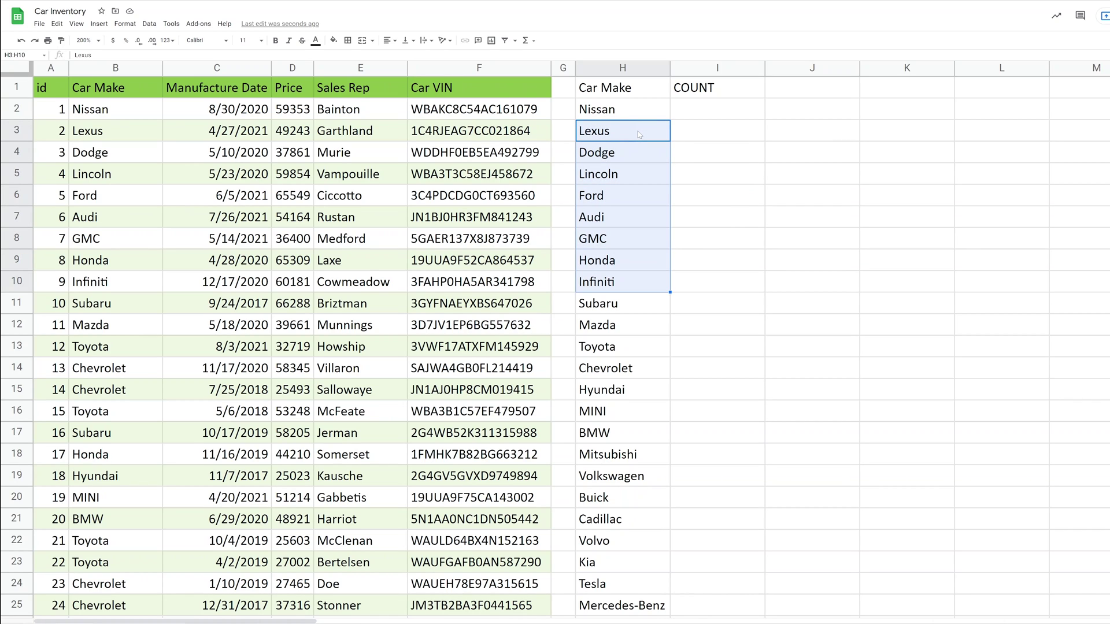
pyautogui.hotkey('shift', 'Down')
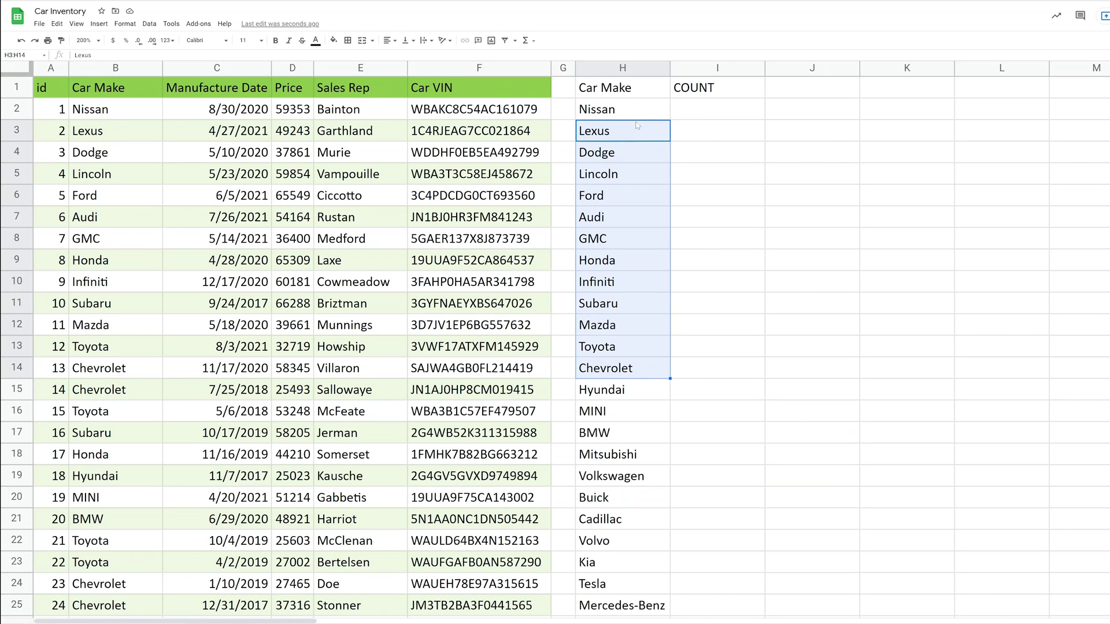
pyautogui.doubleClick(638, 117)
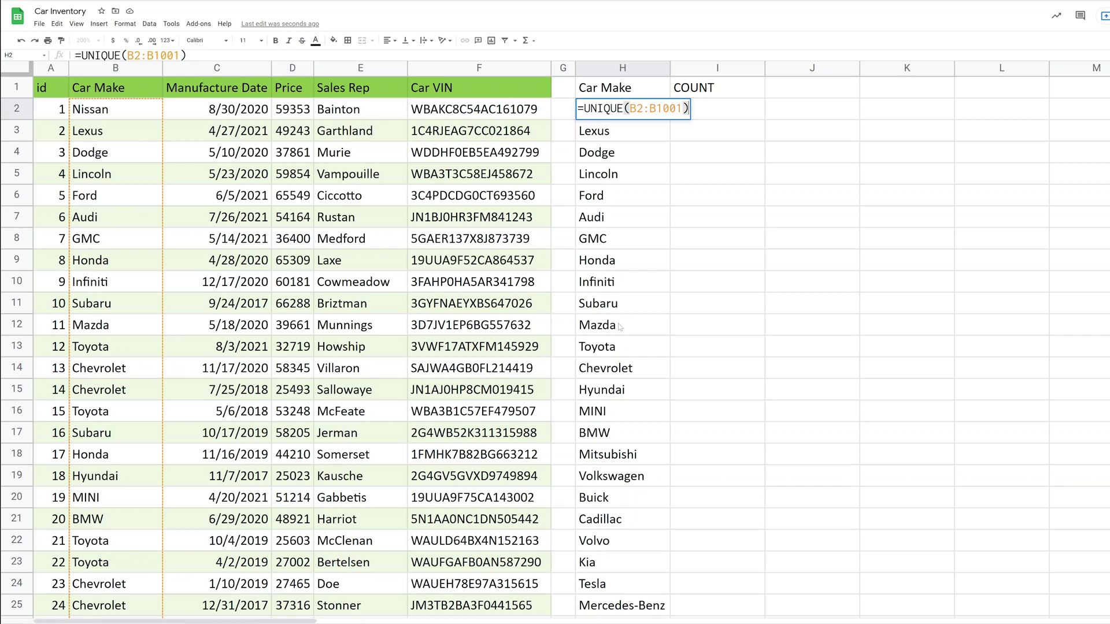
pyautogui.press('Return')
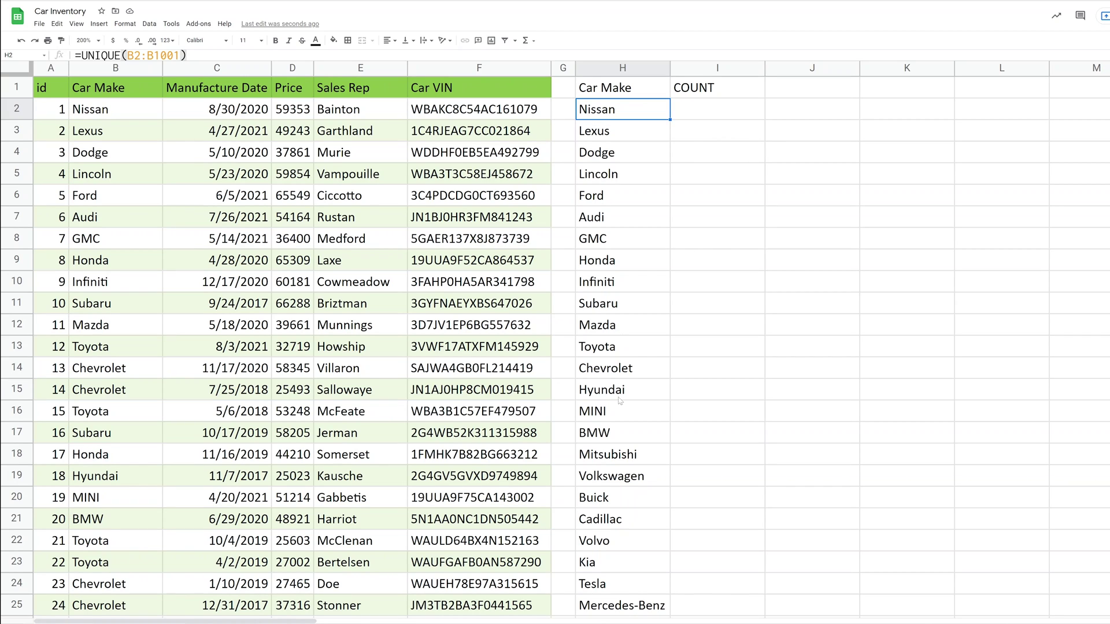
pyautogui.click(619, 399)
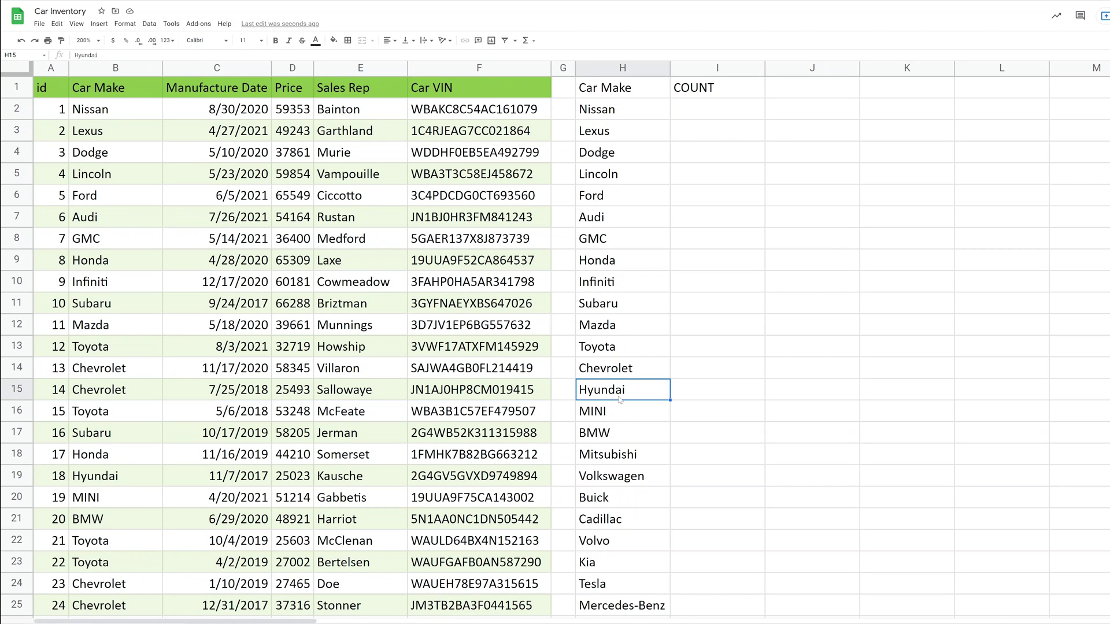
pyautogui.click(632, 115)
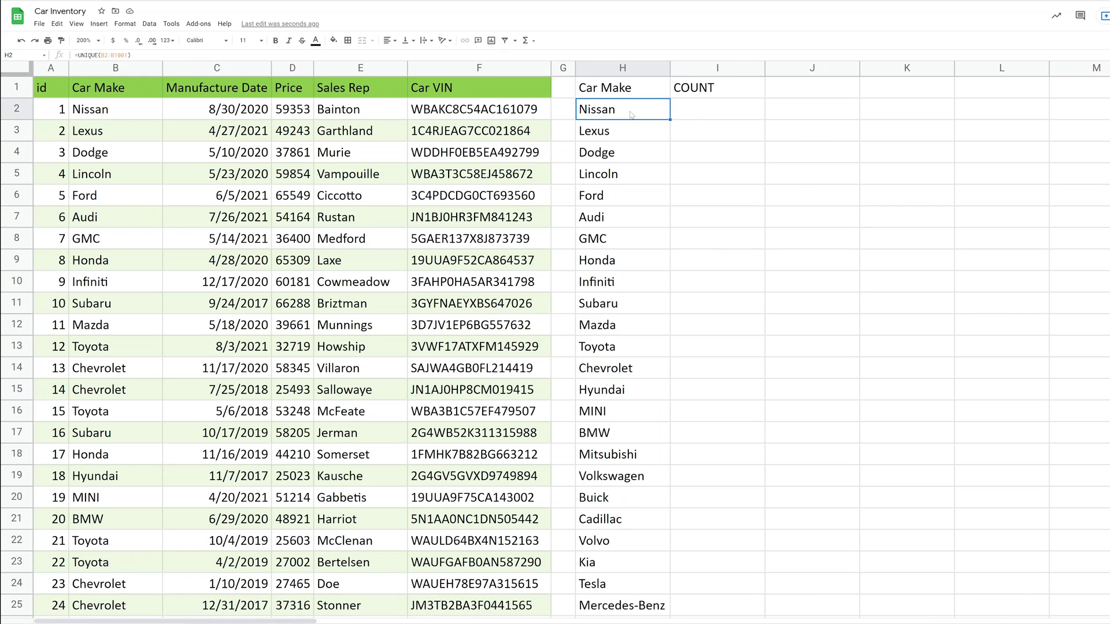
pyautogui.doubleClick(631, 114)
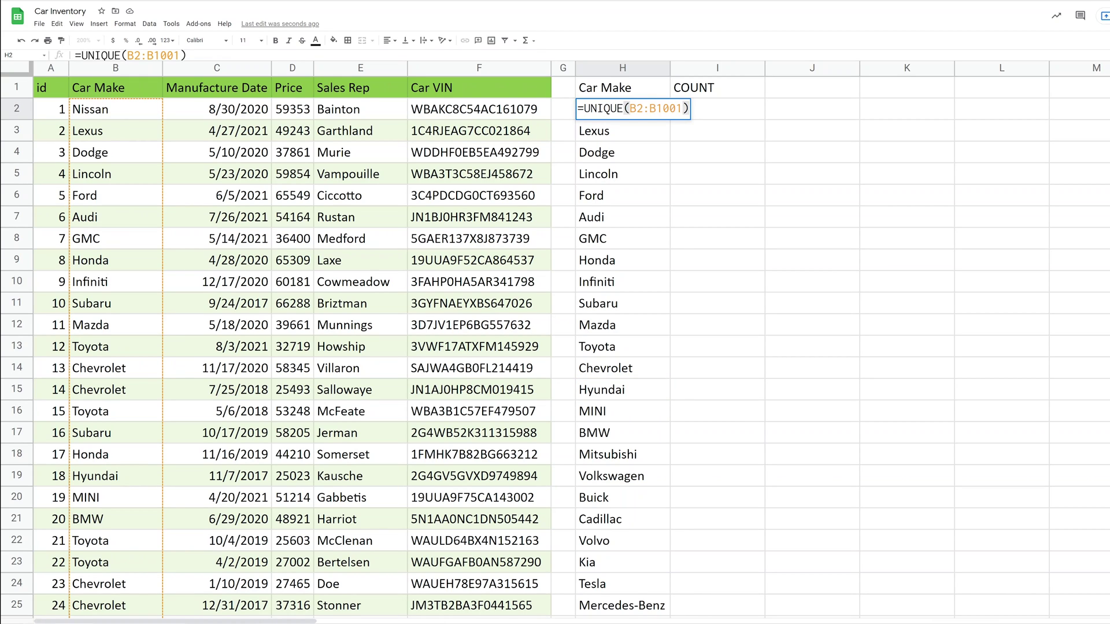
pyautogui.press('Escape')
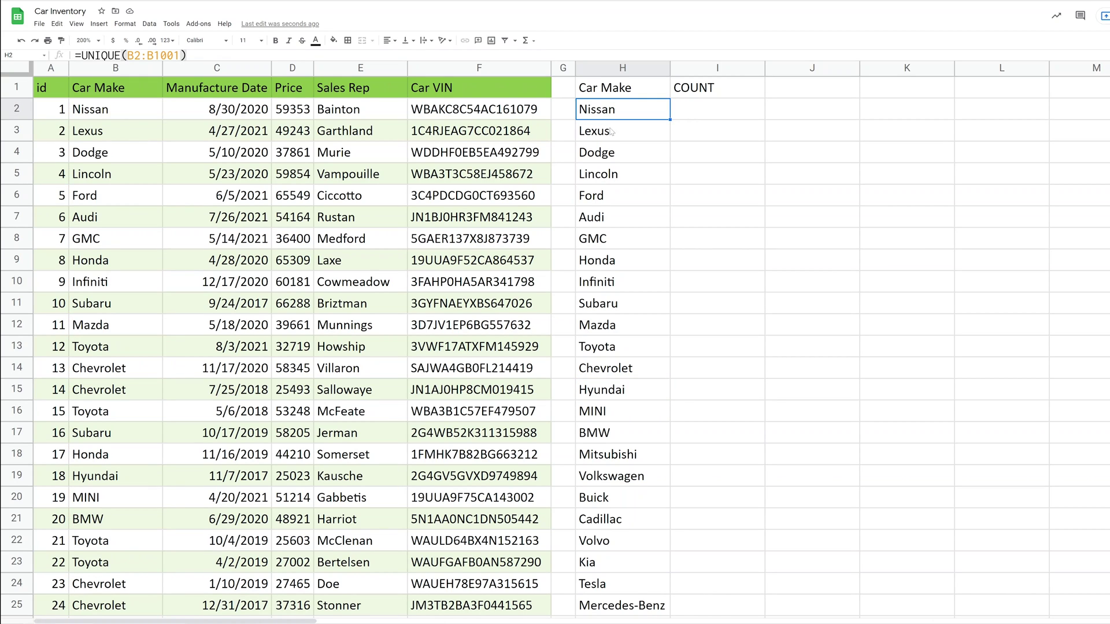
pyautogui.click(139, 129)
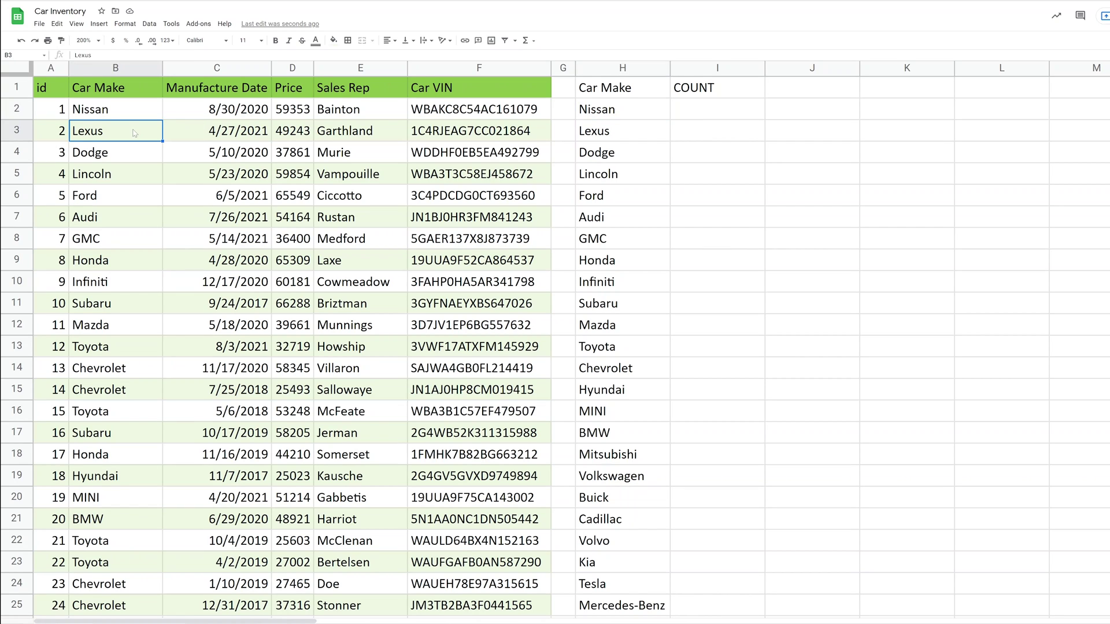
pyautogui.click(130, 156)
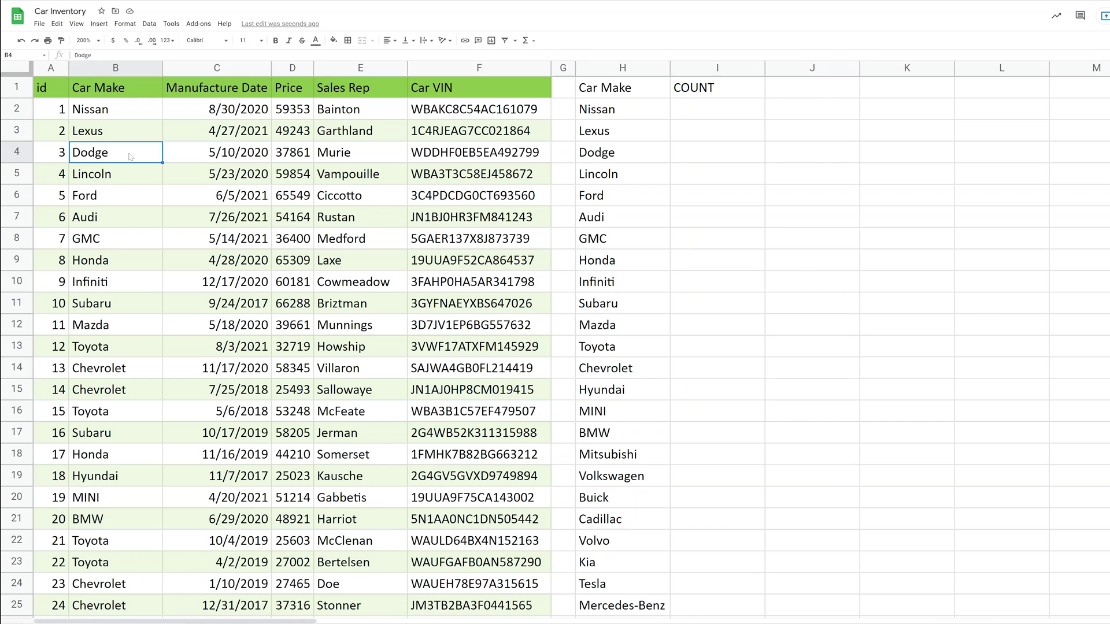
pyautogui.press('Delete')
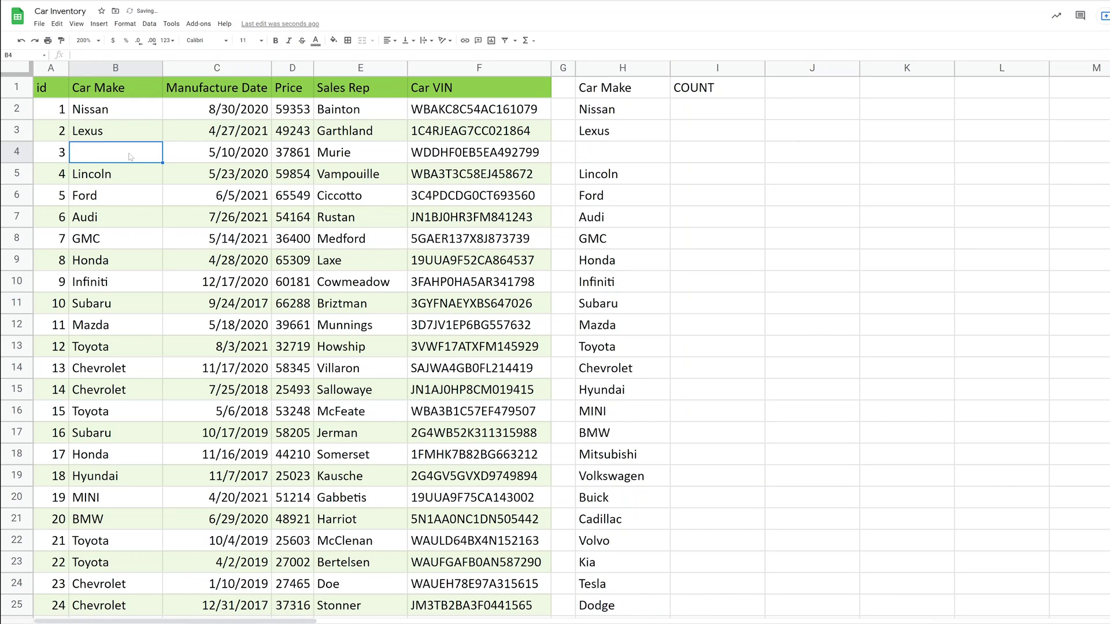
pyautogui.click(625, 157)
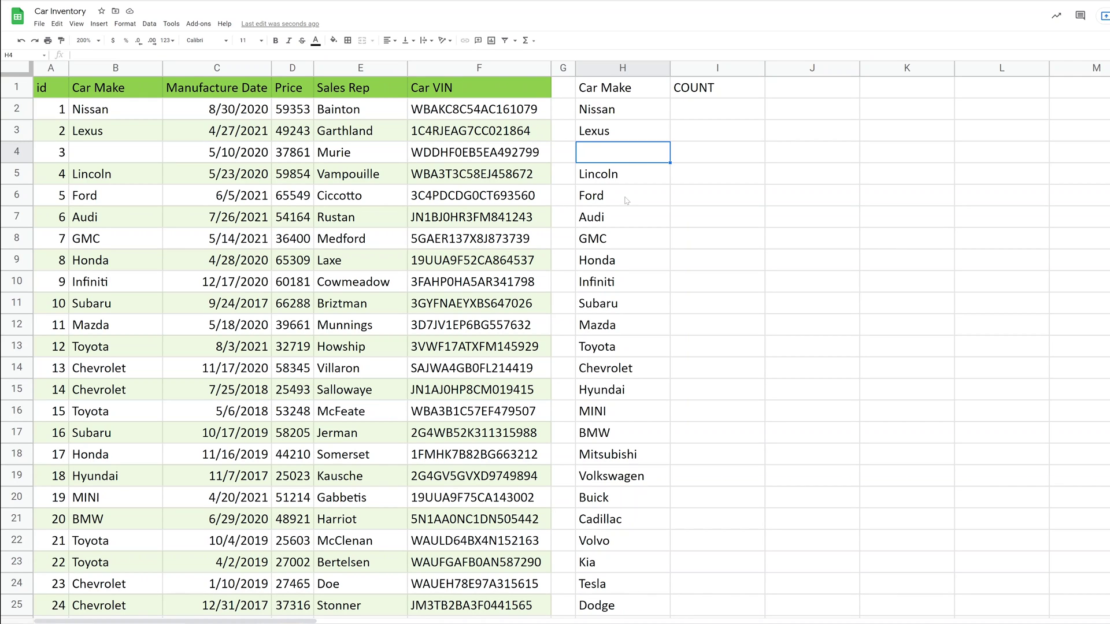
pyautogui.scroll(-2, 629, 243)
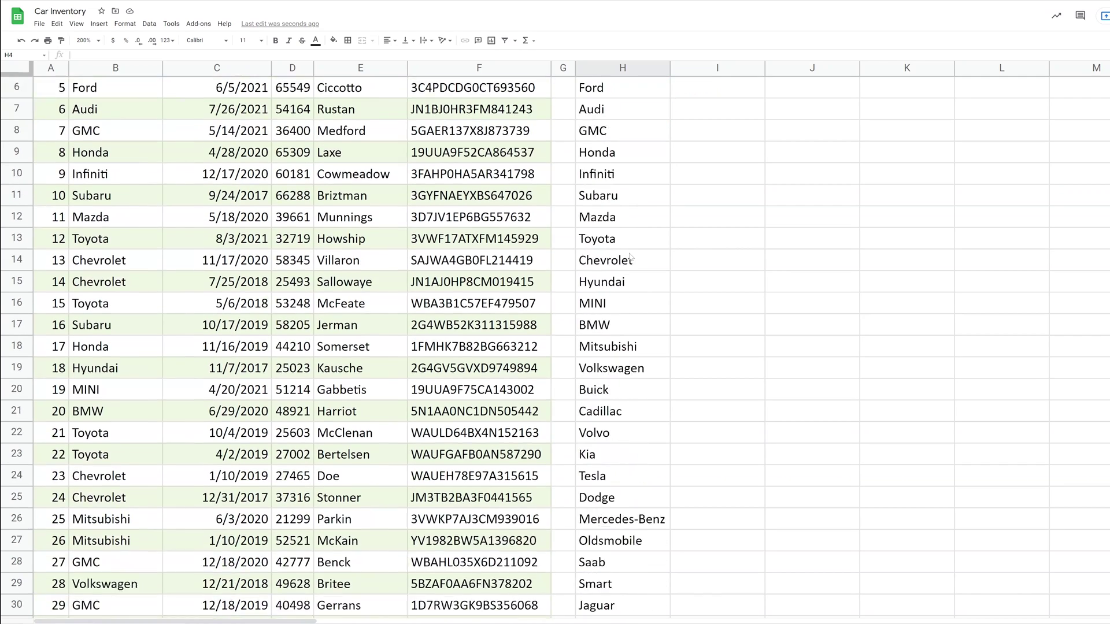
pyautogui.scroll(-3, 630, 259)
pyautogui.click(635, 374)
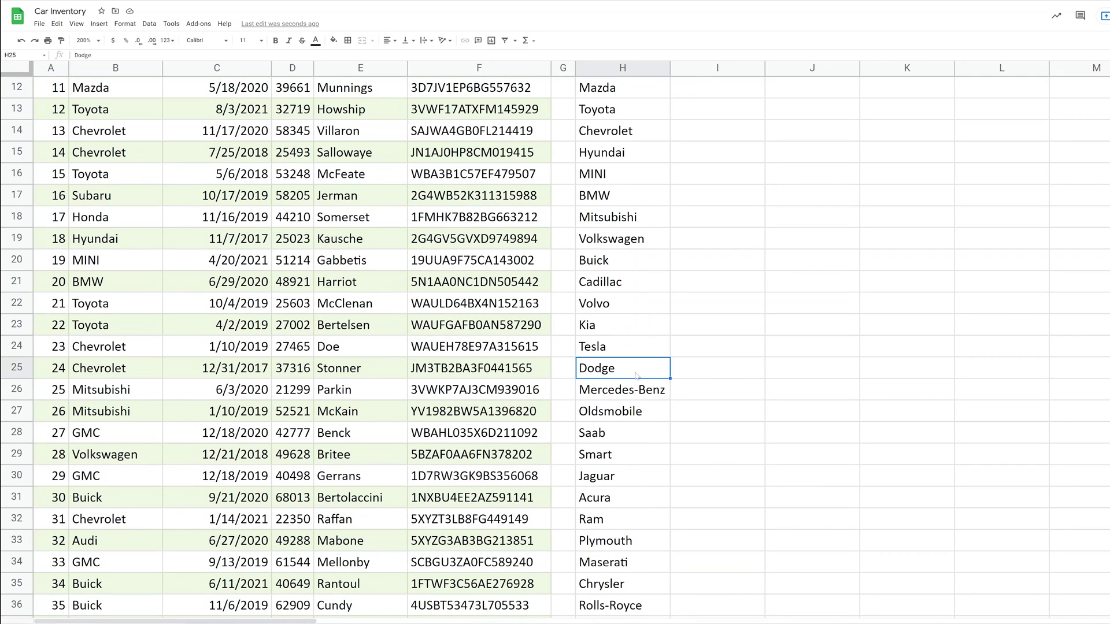
pyautogui.scroll(5, 592, 154)
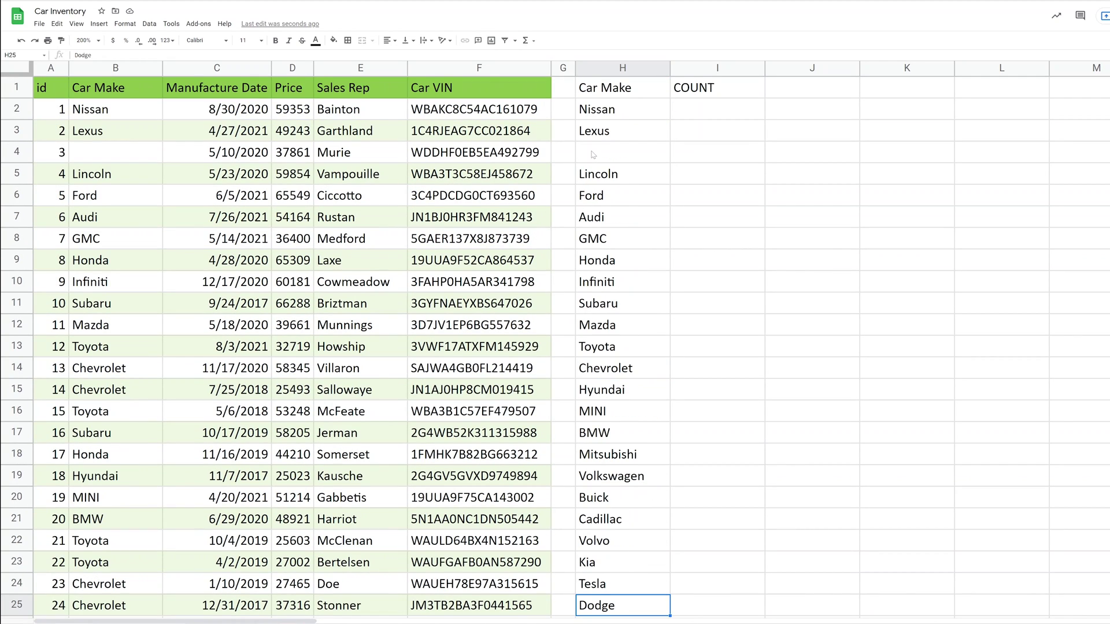
pyautogui.click(592, 155)
pyautogui.click(612, 107)
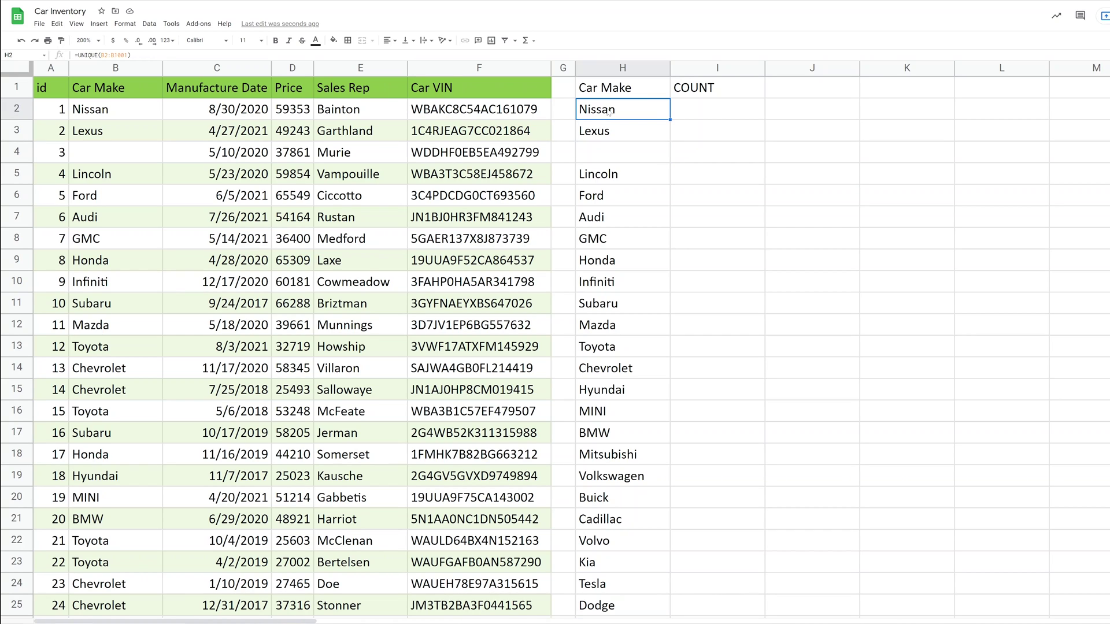
pyautogui.write('=UNIQUE(B2:B1001)')
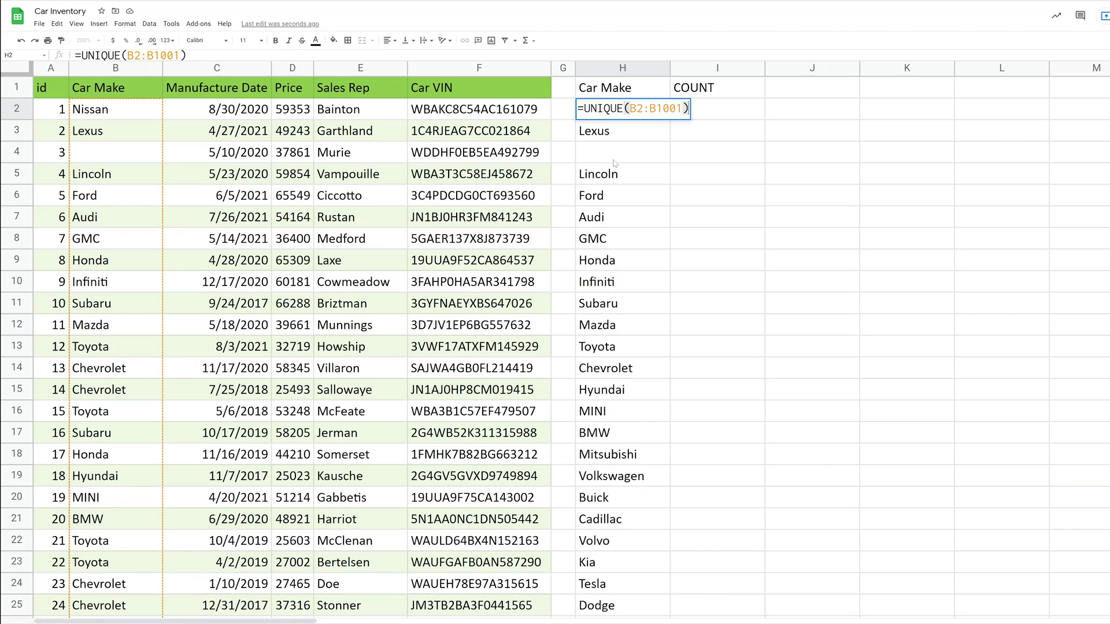
pyautogui.press('Escape')
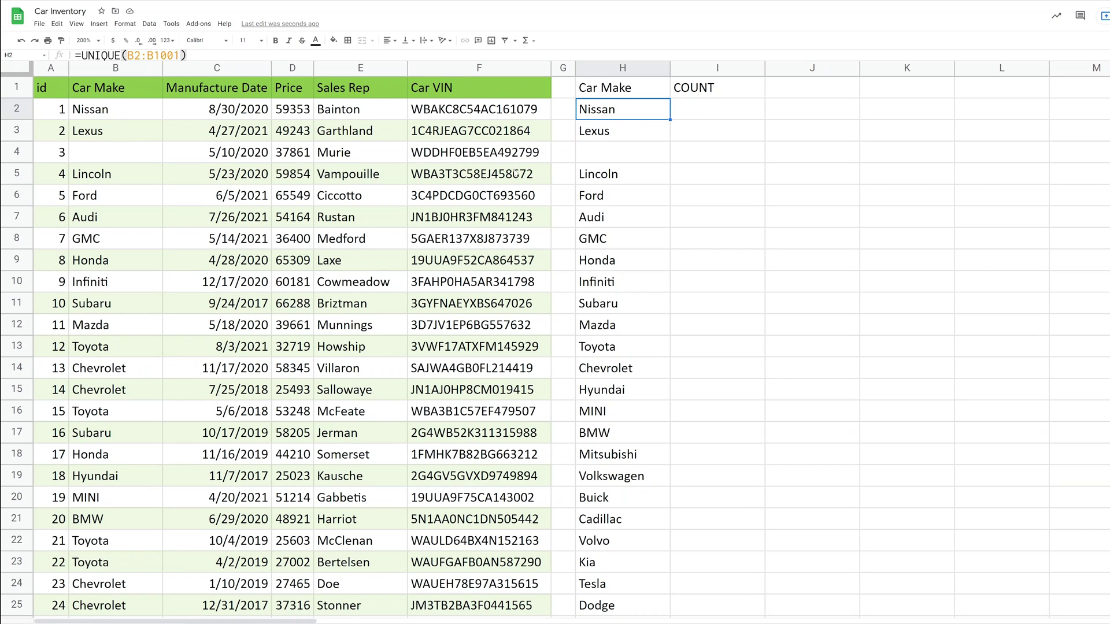
pyautogui.click(109, 155)
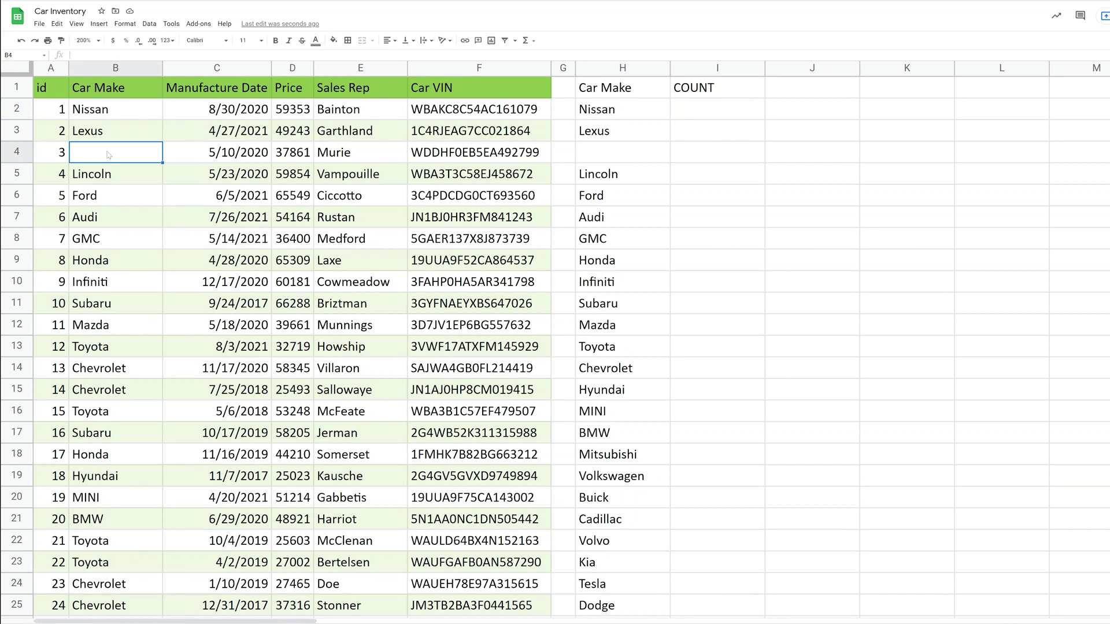
pyautogui.write('Dodge')
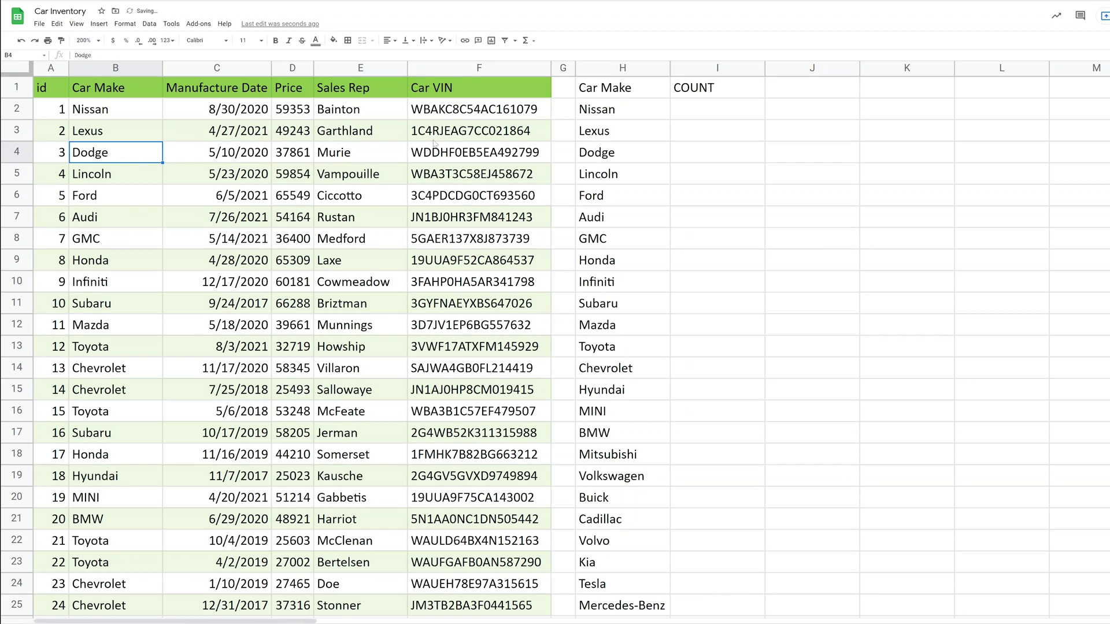
# Enter =COUNTIF(B2:B1001,H2) in I2, which counts 26 Nissan cars.
pyautogui.click(696, 116)
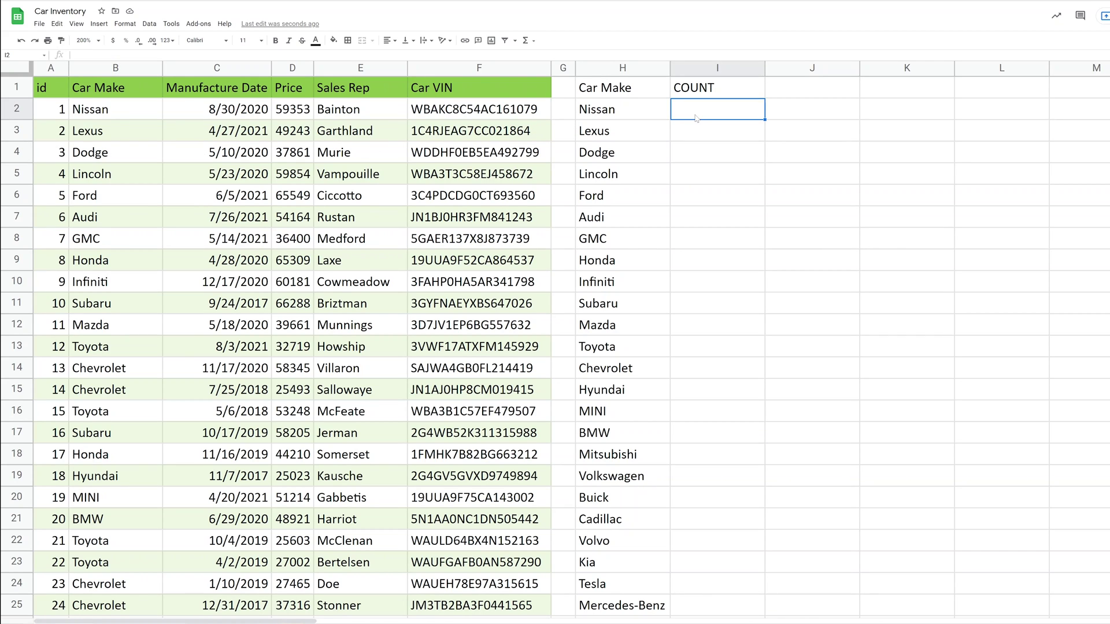
pyautogui.write('=')
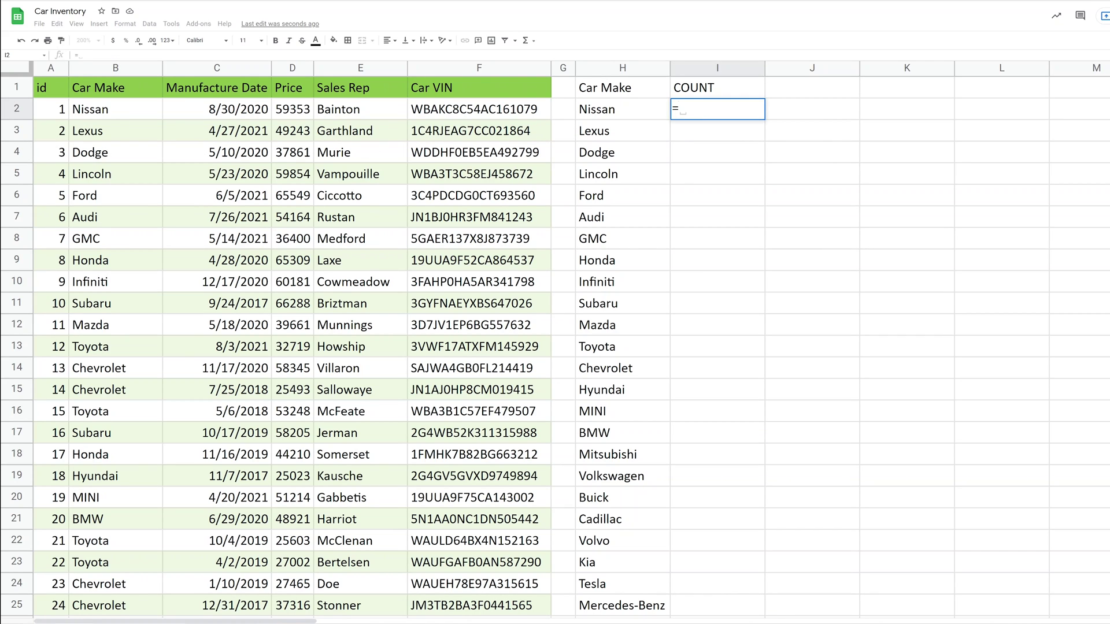
pyautogui.write('COUNTIF')
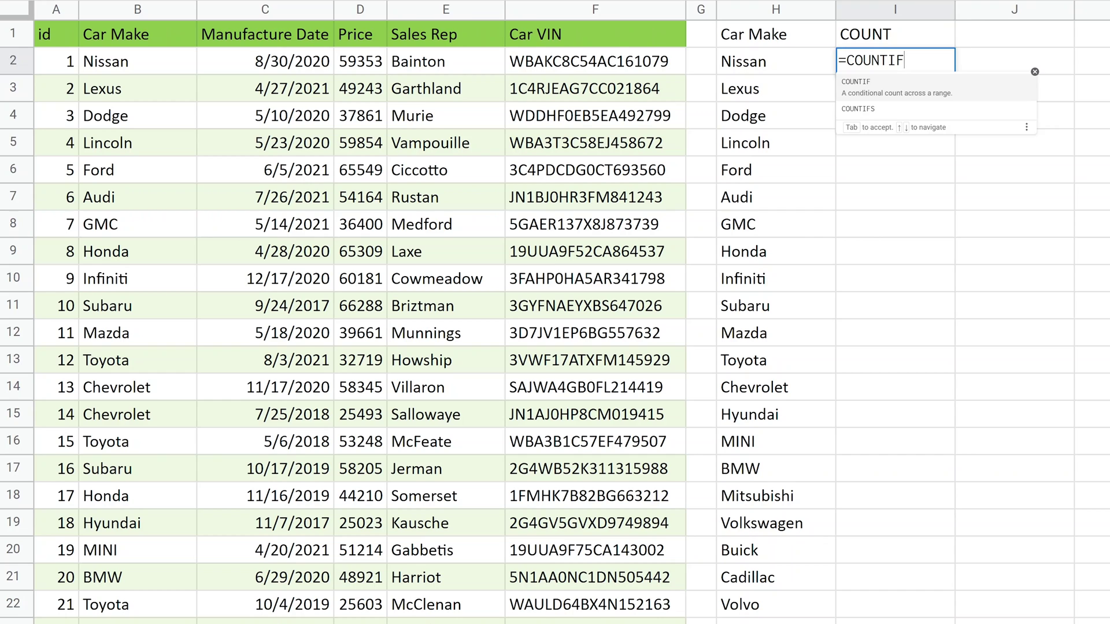
pyautogui.press('BackSpace')
pyautogui.press('BackSpace')
pyautogui.press('BackSpace')
pyautogui.press('BackSpace')
pyautogui.press('BackSpace')
pyautogui.press('BackSpace')
pyautogui.press('BackSpace')
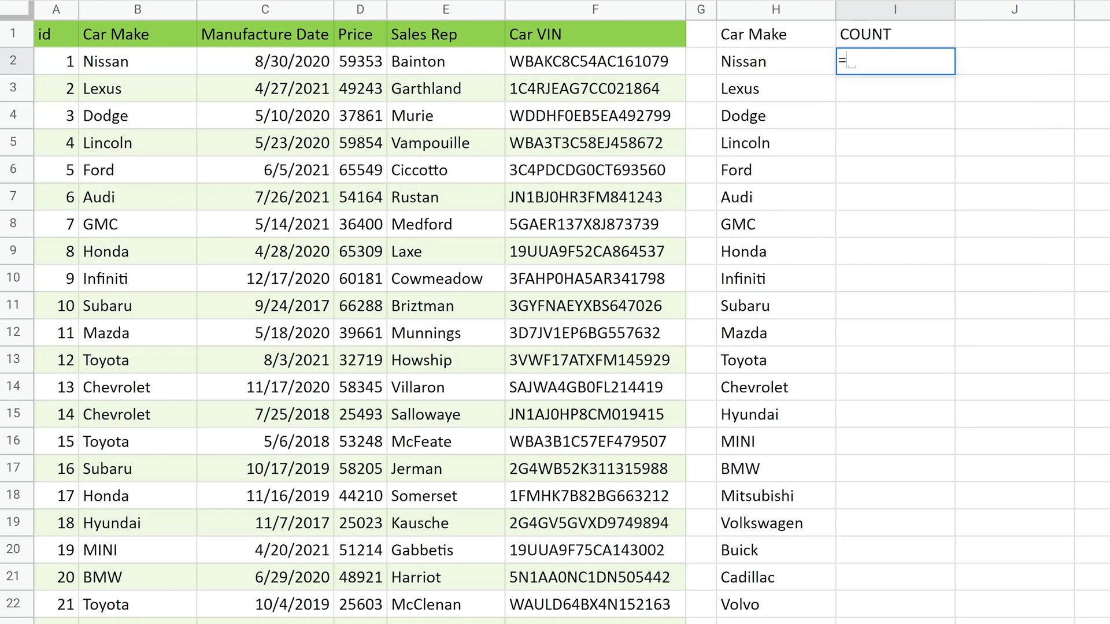
pyautogui.write('IF(')
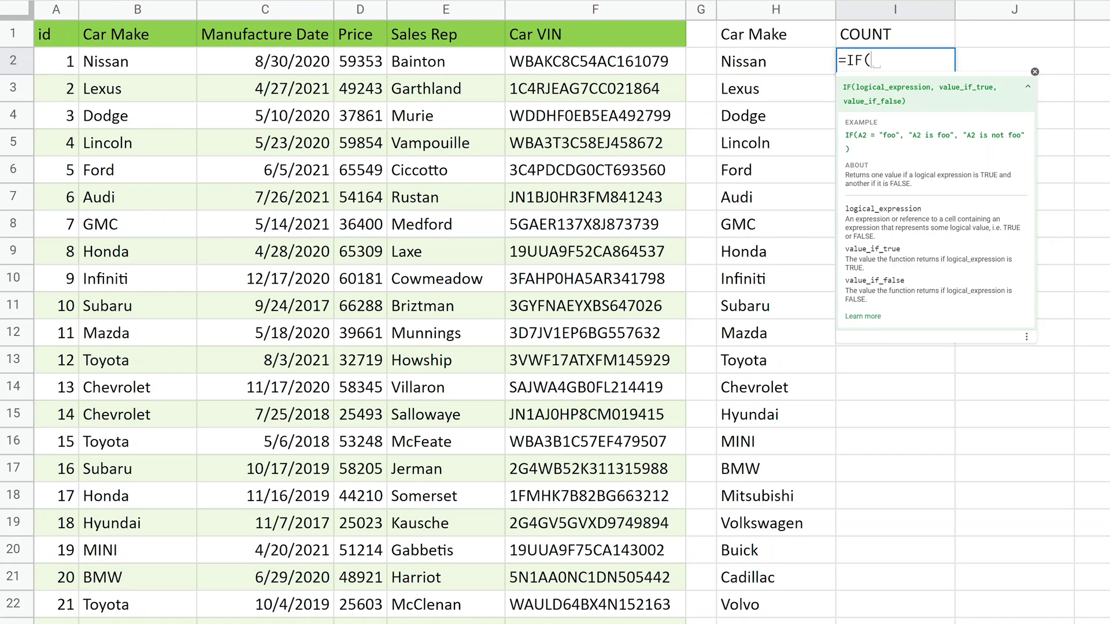
pyautogui.press('BackSpace')
pyautogui.press('BackSpace')
pyautogui.press('BackSpace')
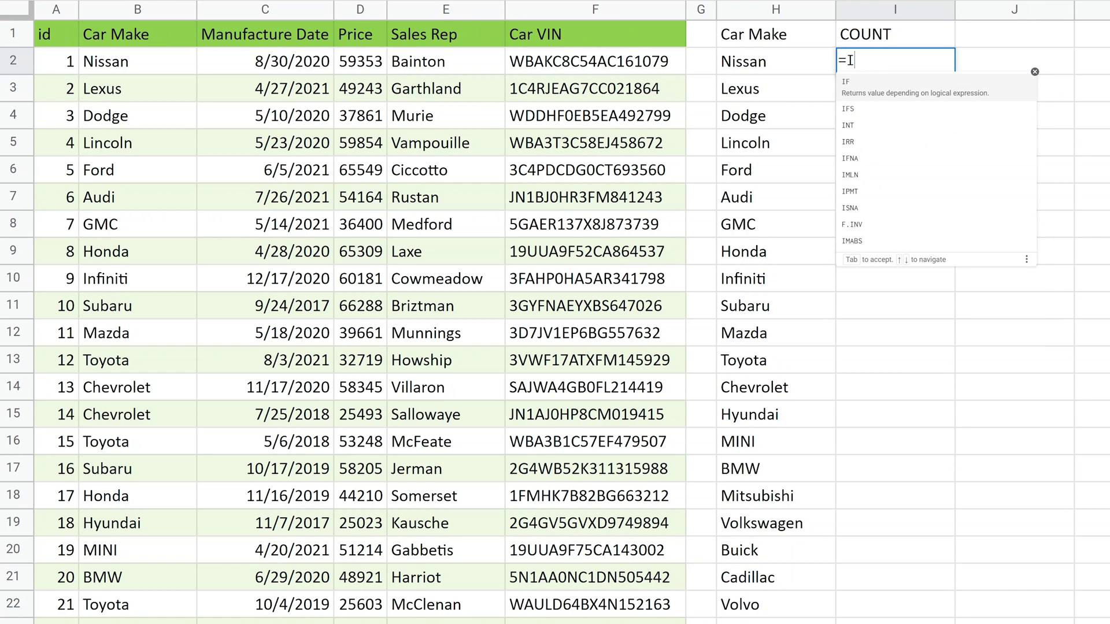
pyautogui.write('COUNT')
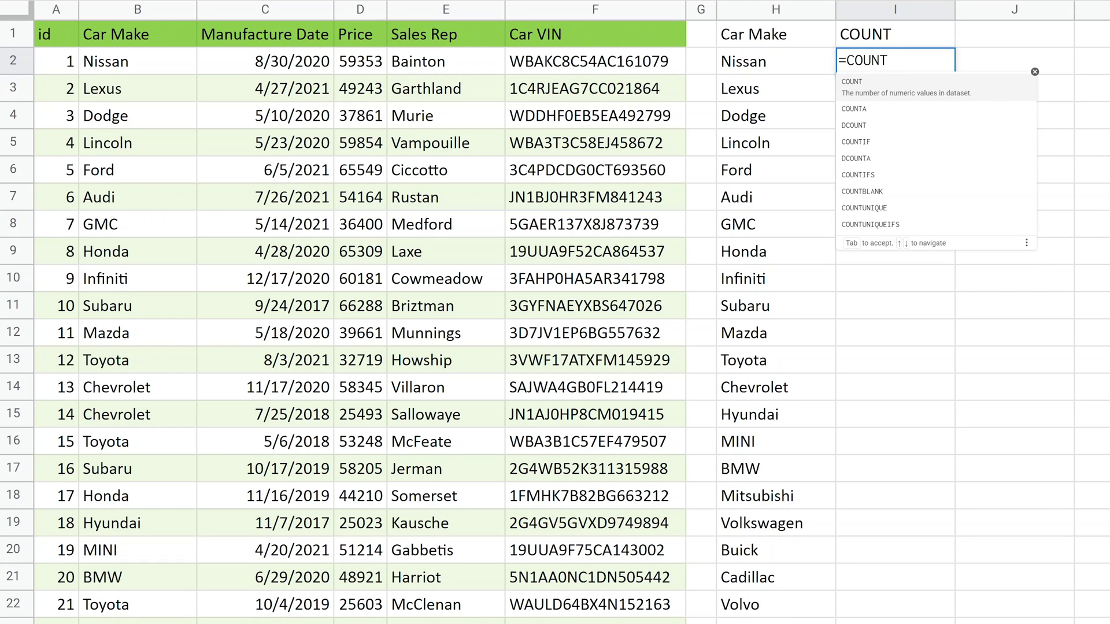
pyautogui.write('IF(')
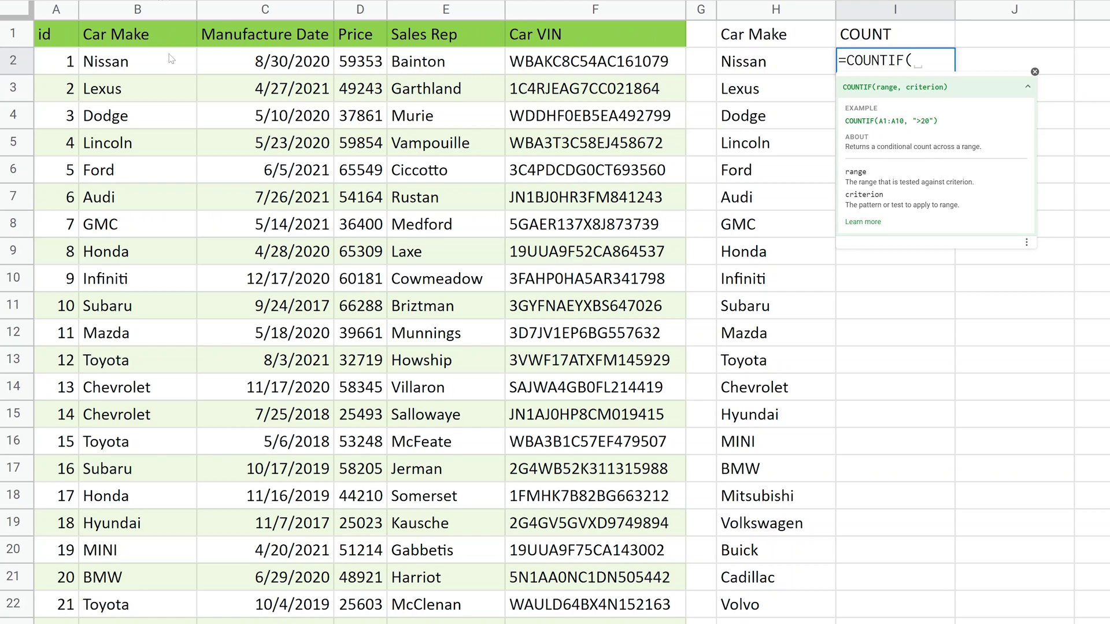
pyautogui.write('B2:')
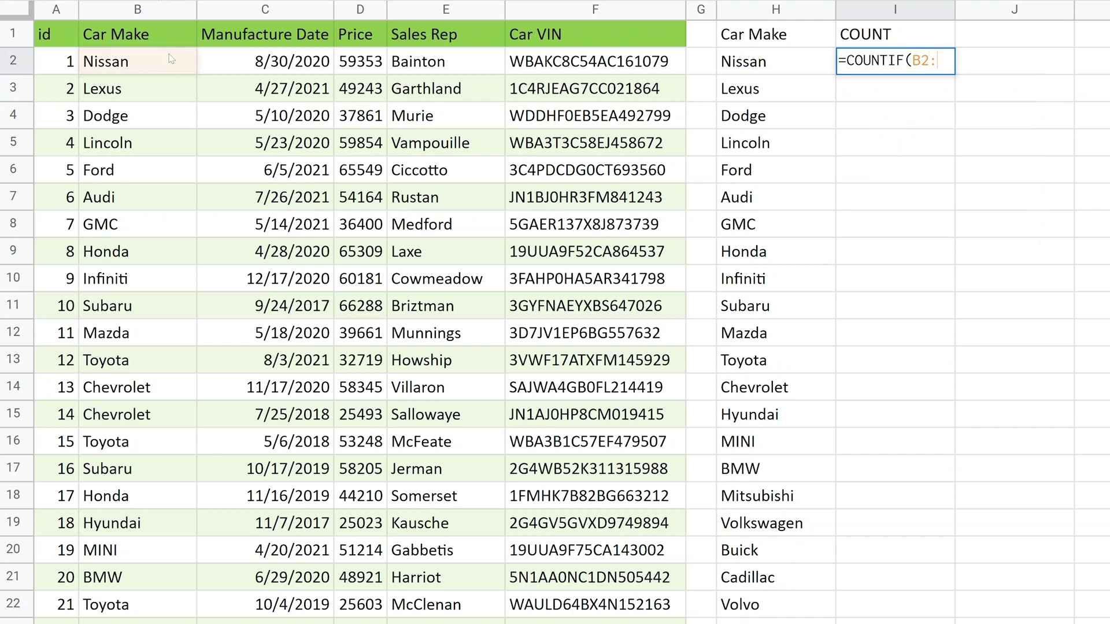
pyautogui.write('B1001,')
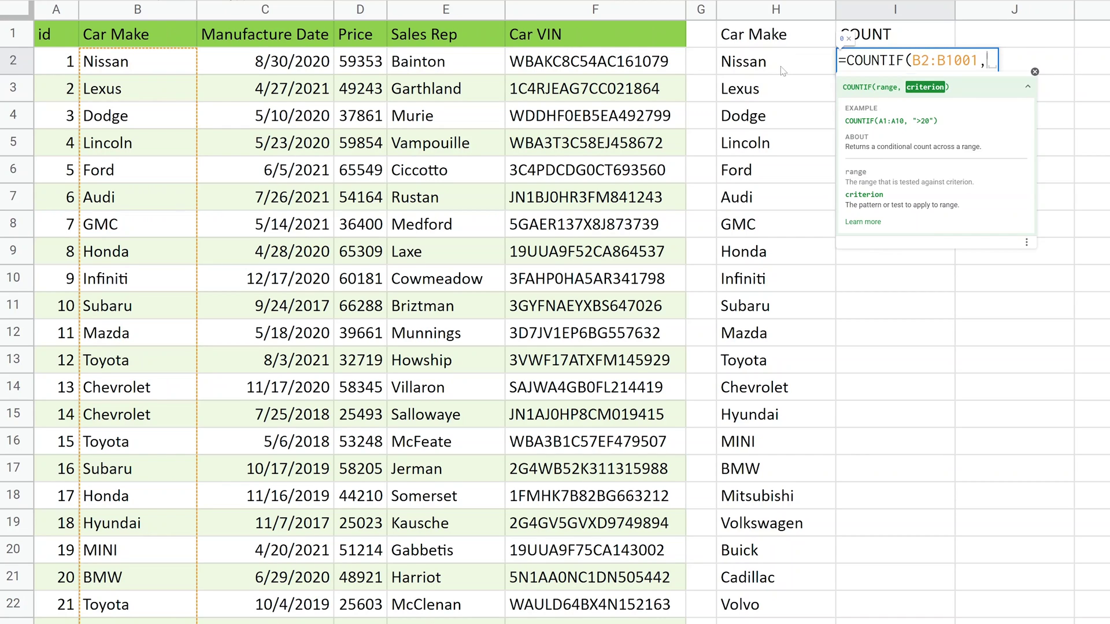
pyautogui.click(782, 71)
pyautogui.write(')')
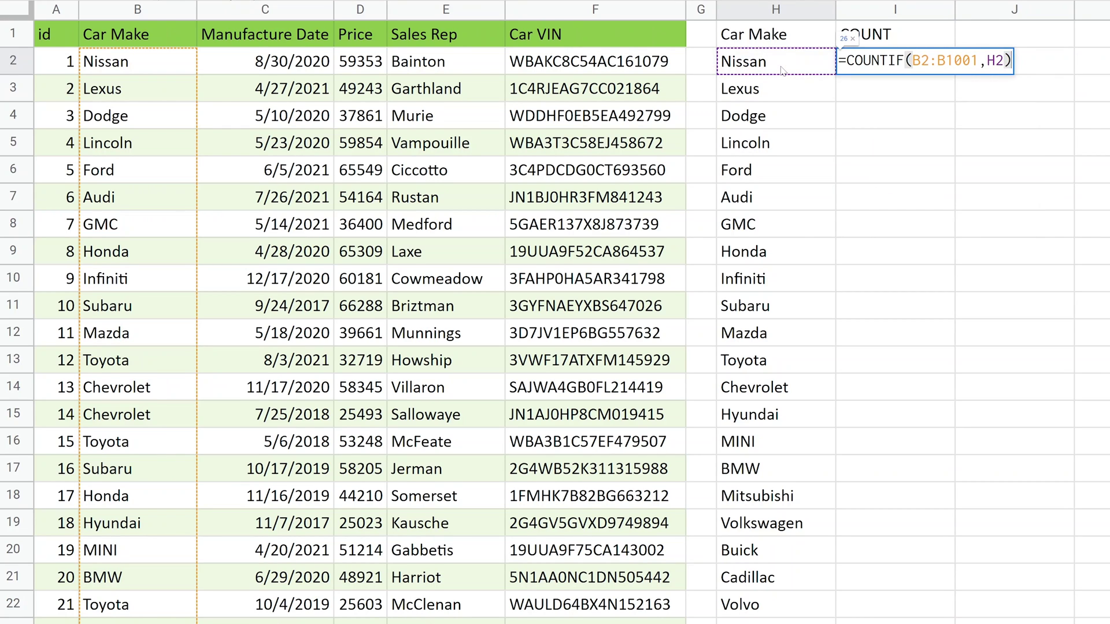
pyautogui.press('Return')
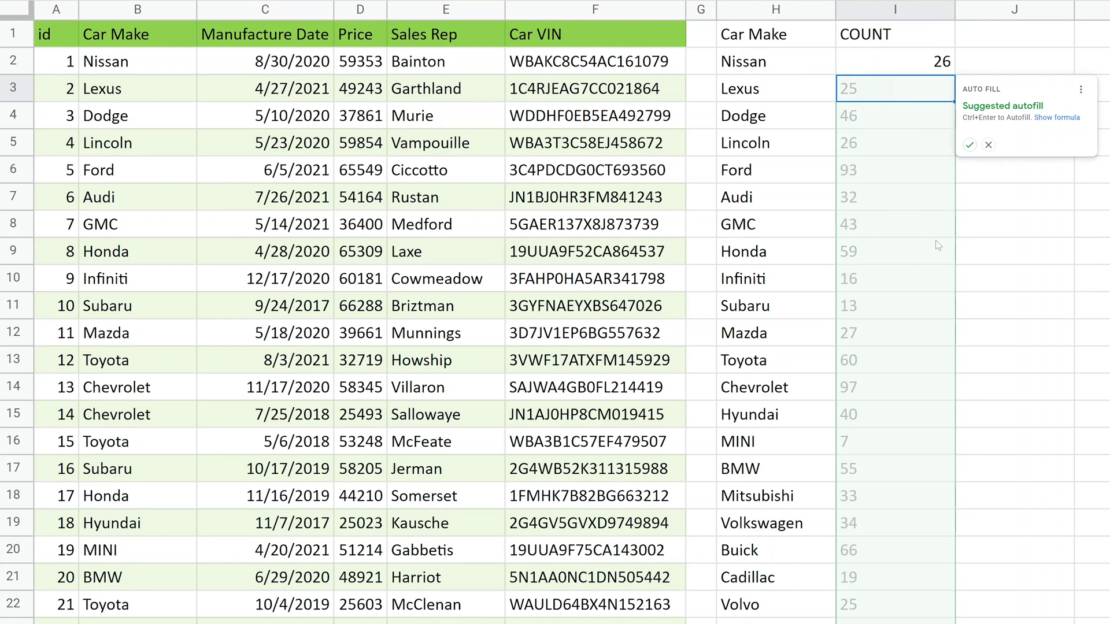
pyautogui.click(989, 145)
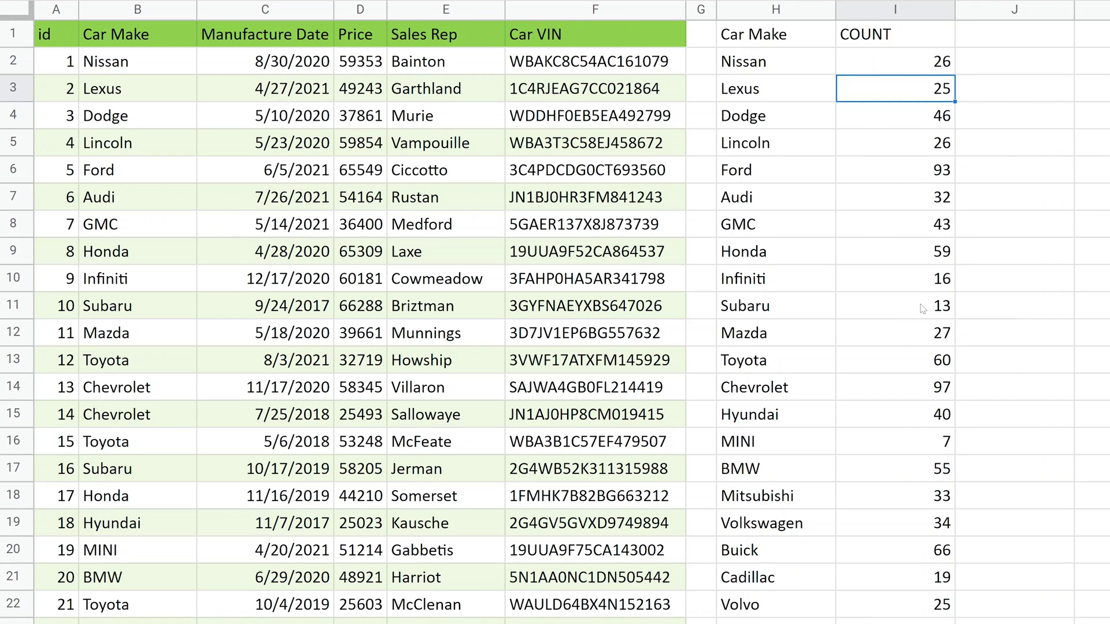
pyautogui.click(890, 66)
pyautogui.doubleClick(888, 69)
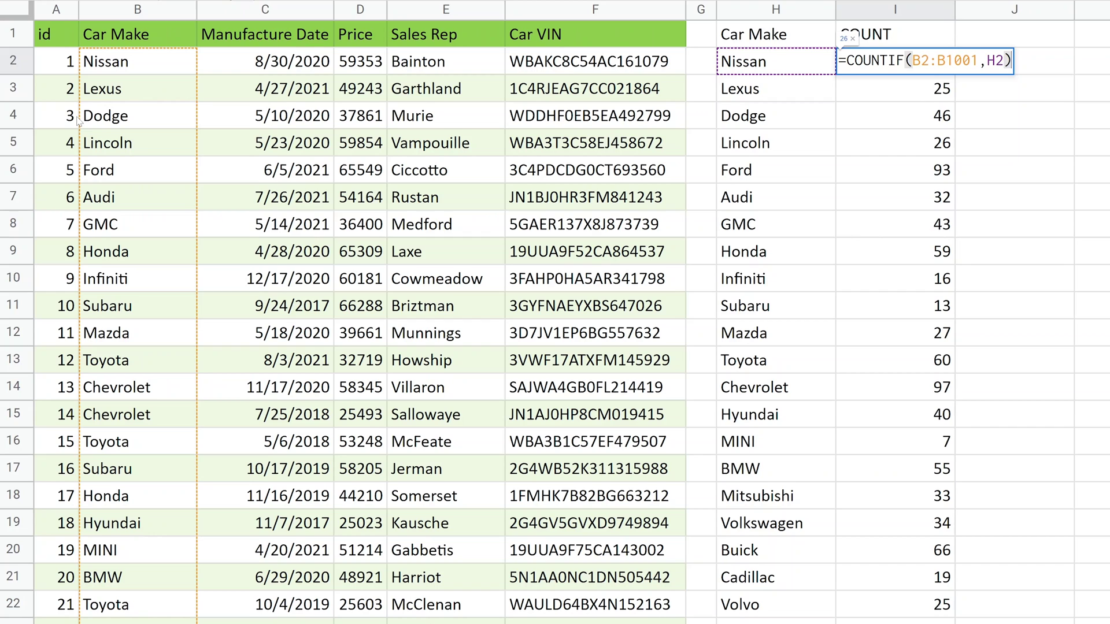
pyautogui.press('Escape')
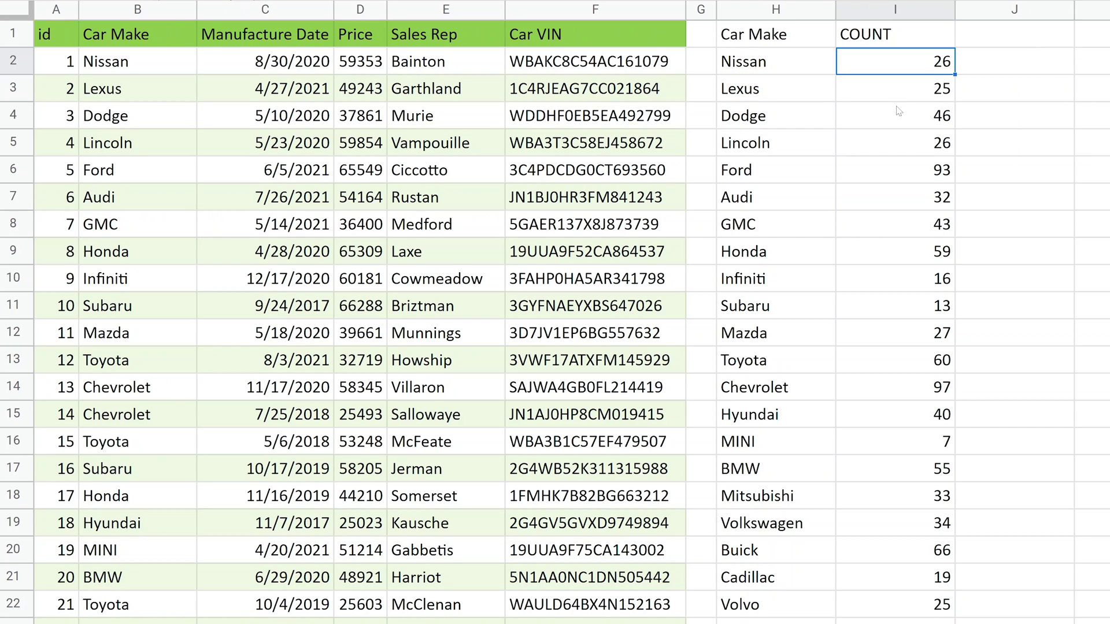
pyautogui.doubleClick(900, 100)
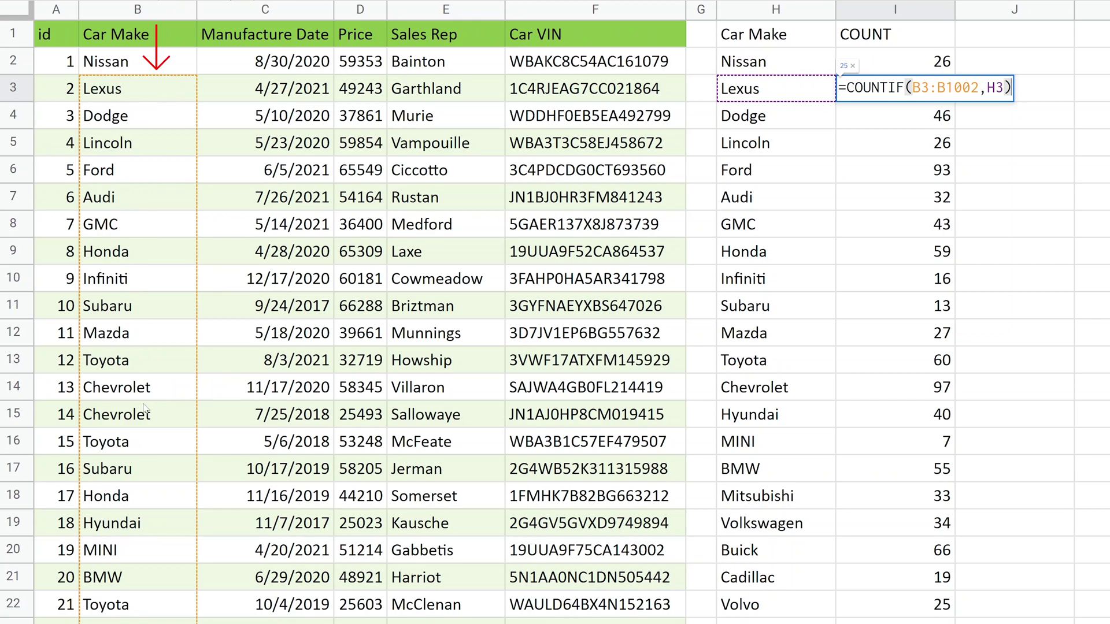
pyautogui.press('Escape')
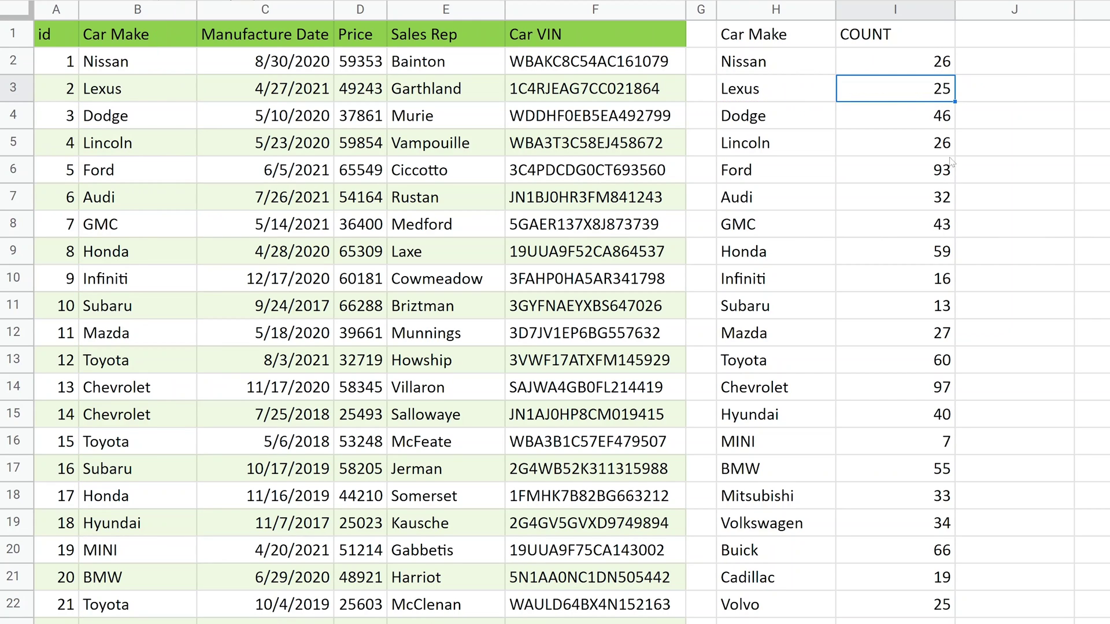
pyautogui.click(787, 96)
pyautogui.click(910, 97)
pyautogui.click(904, 117)
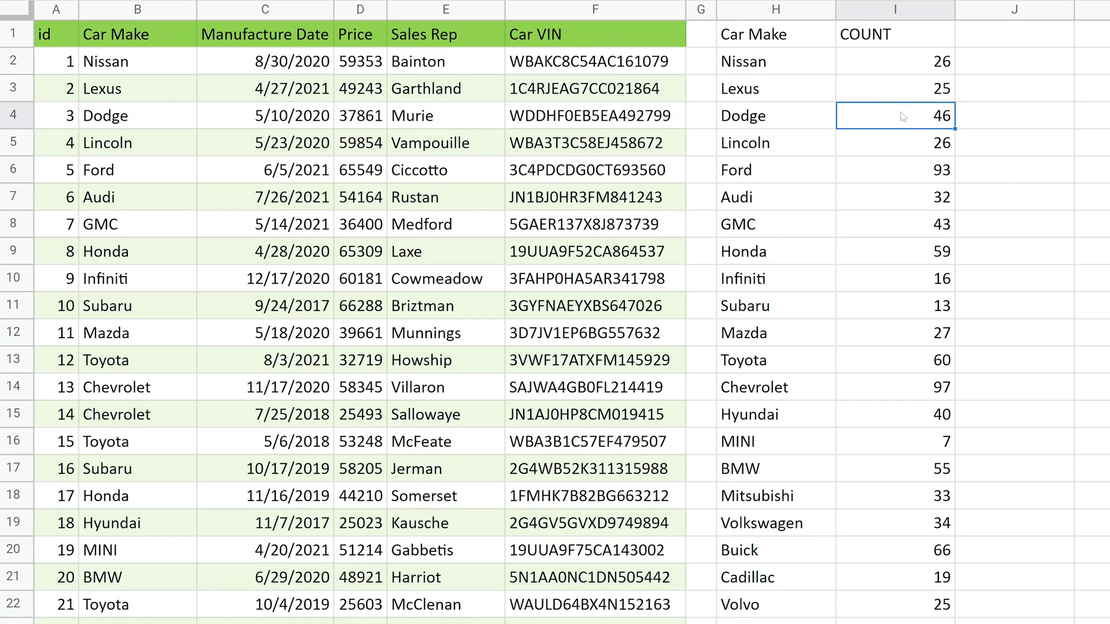
pyautogui.click(904, 147)
pyautogui.click(902, 171)
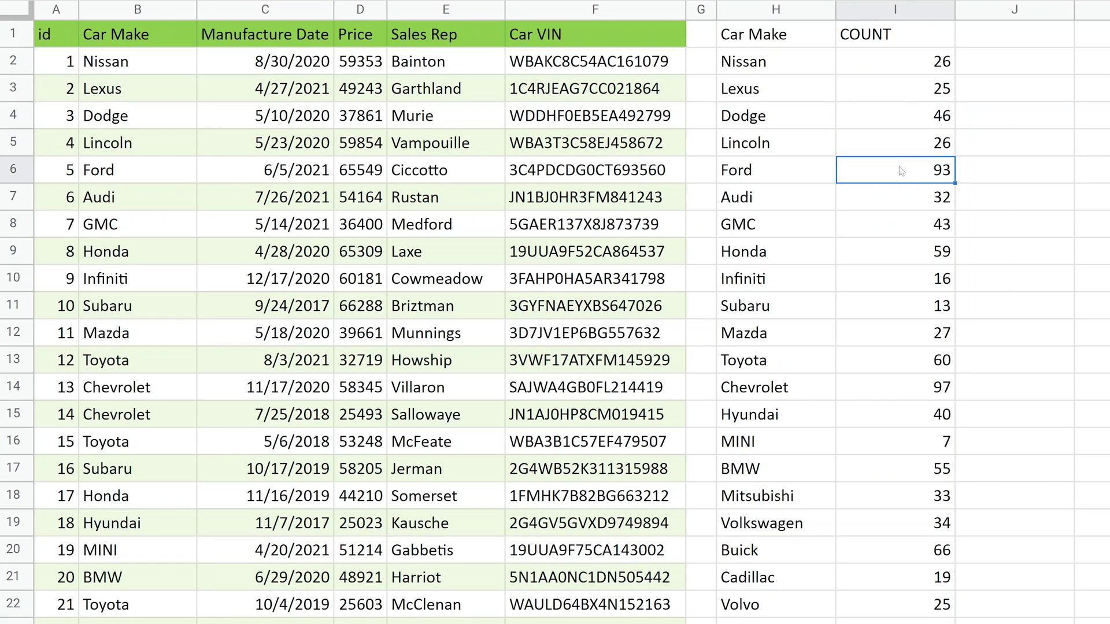
pyautogui.doubleClick(913, 61)
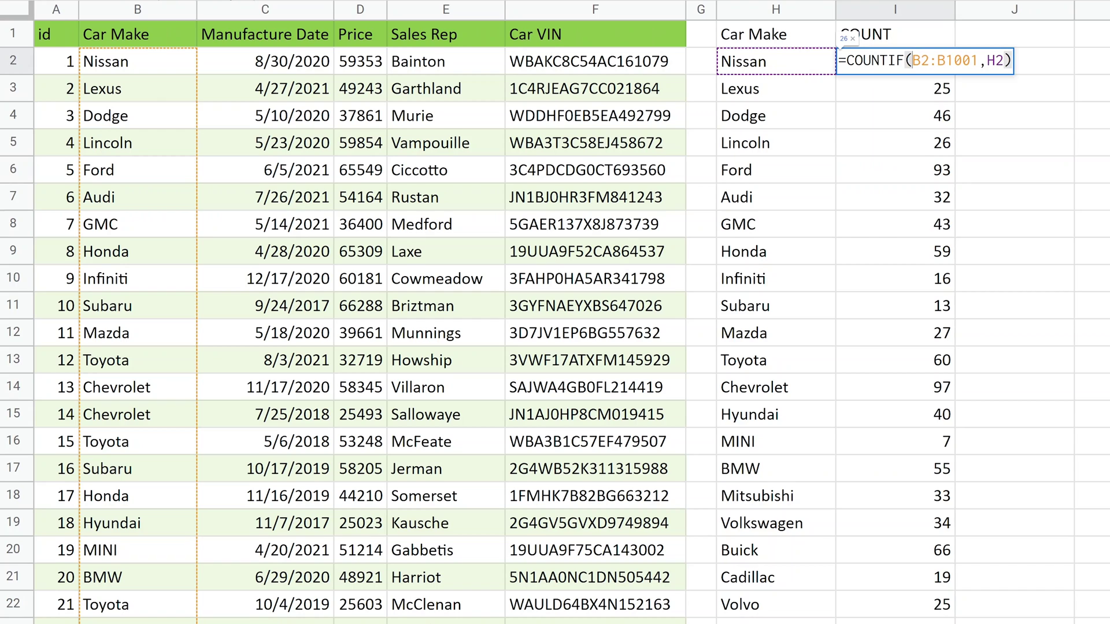
pyautogui.moveTo(912, 60); pyautogui.dragTo(962, 60)
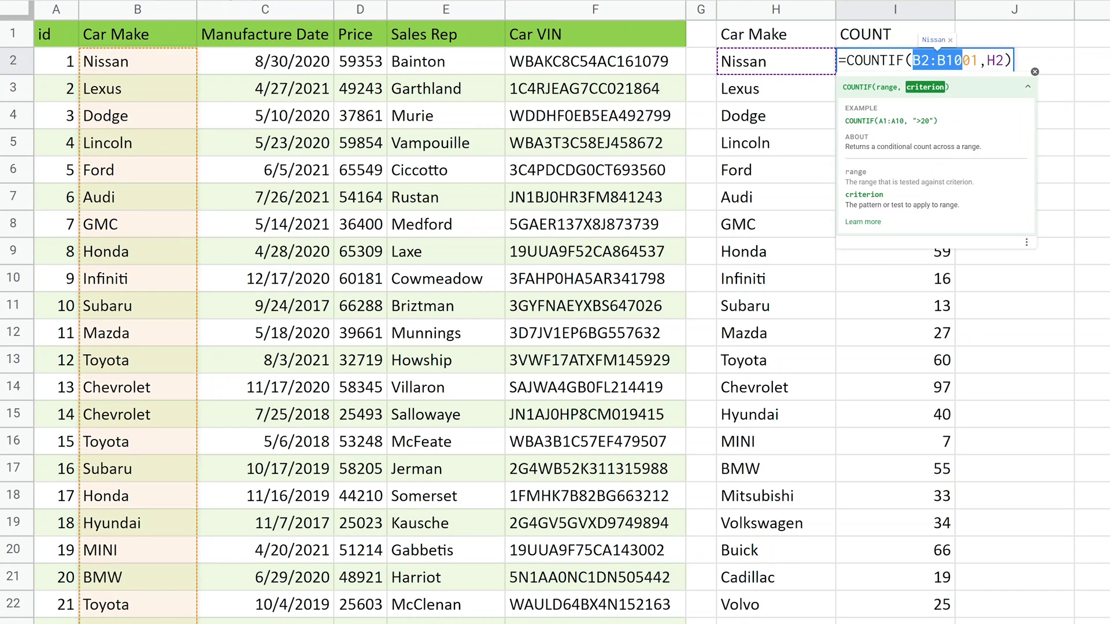
pyautogui.press('Escape')
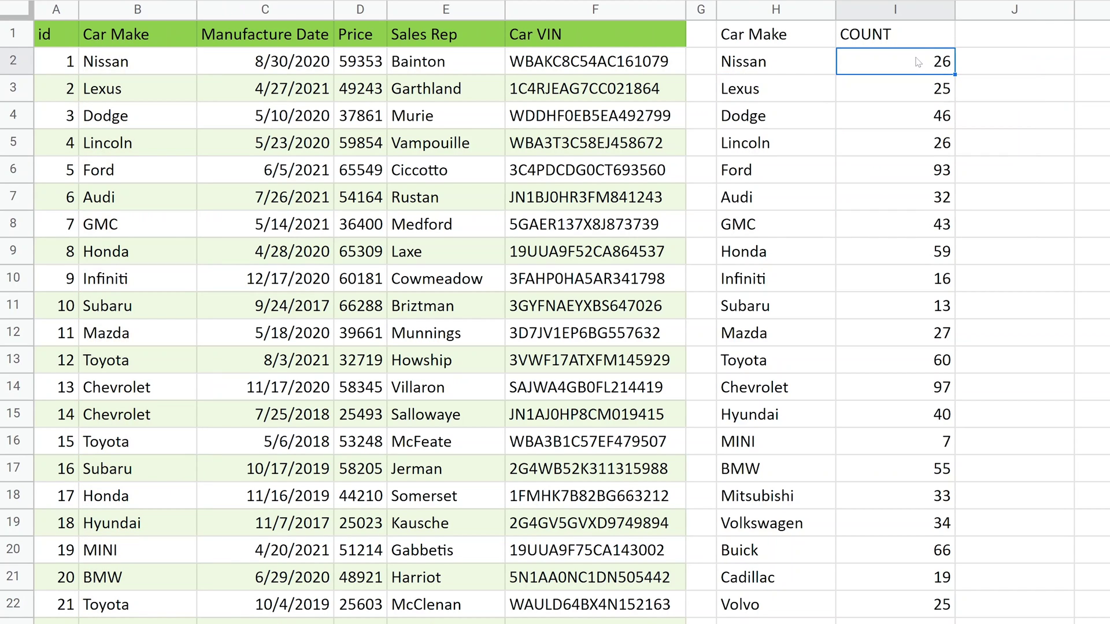
# Select B2:B1001 and name it CAR_INVENTORY in the Name box.
pyautogui.click(166, 67)
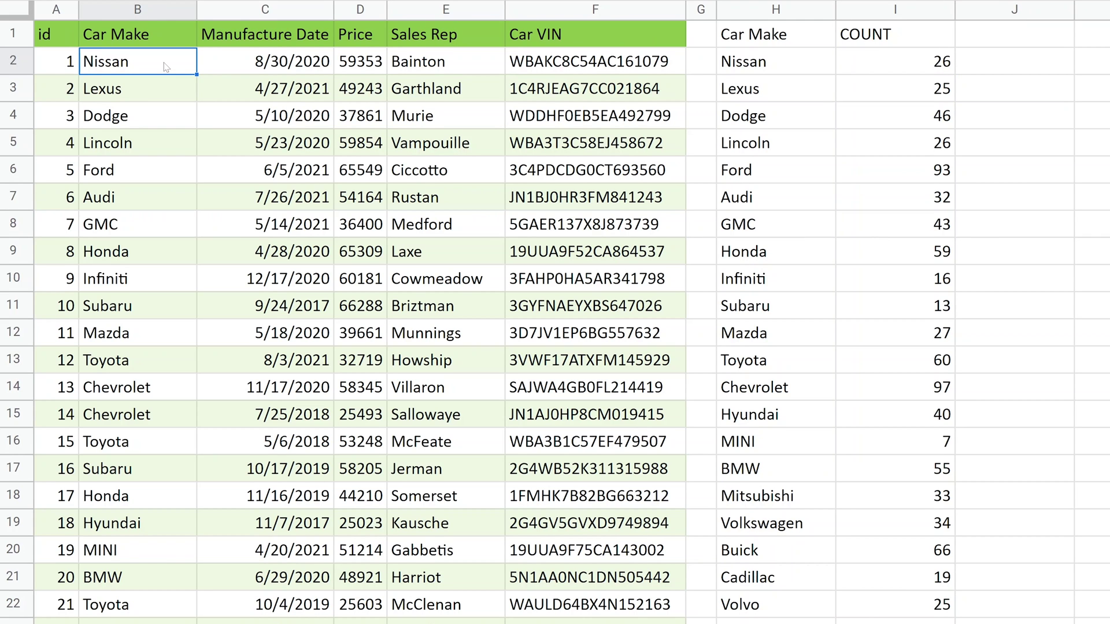
pyautogui.hotkey('ctrl', 'shift', 'Down')
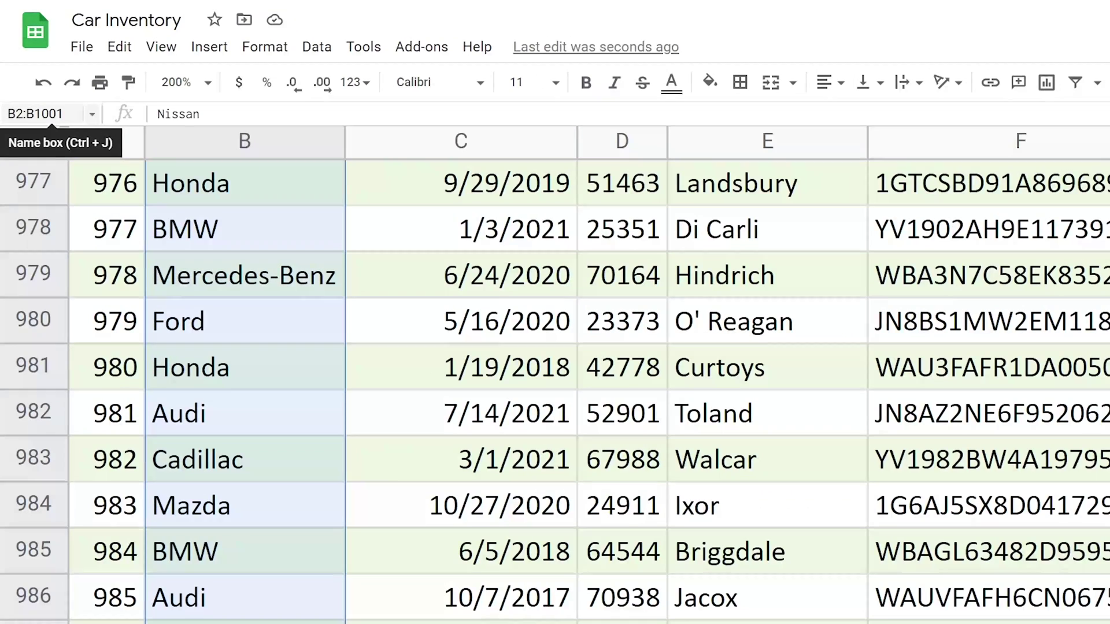
pyautogui.click(41, 113)
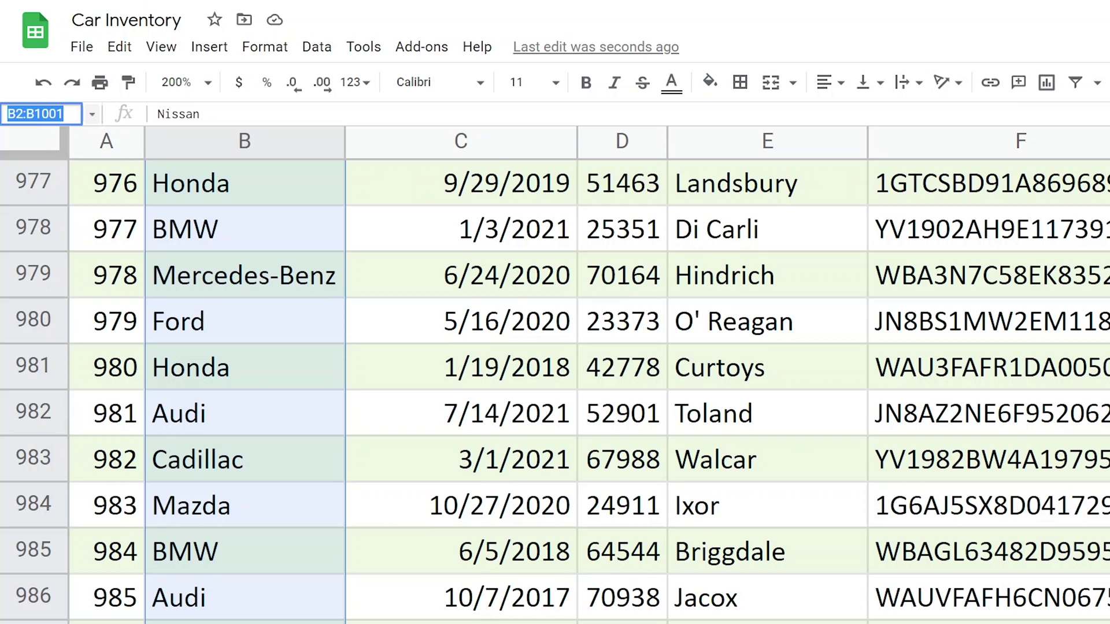
pyautogui.write('CAR')
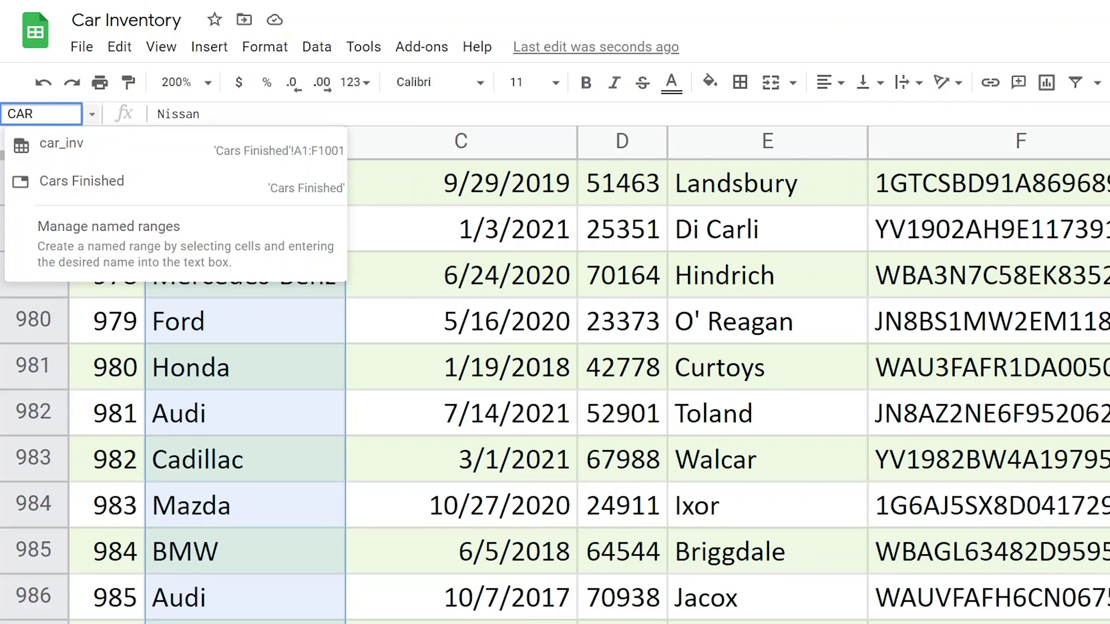
pyautogui.write('_INVENTOR')
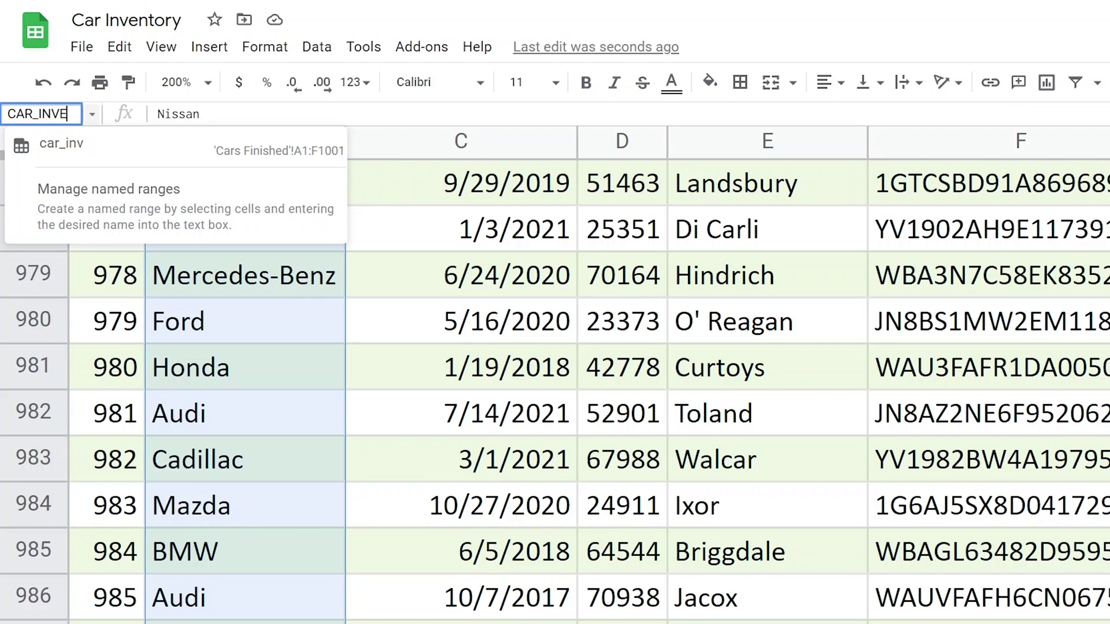
pyautogui.write('Y')
pyautogui.press('Return')
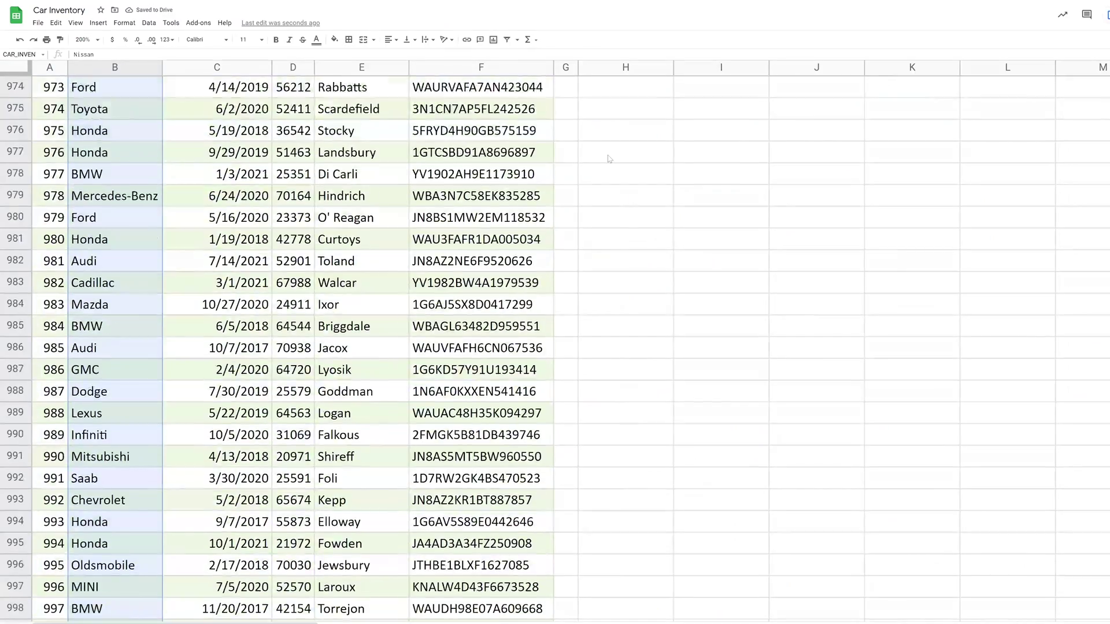
# Change the Nissan formula in I2 to =COUNTIF(CAR_INVENTORY,H2).
pyautogui.scroll(5, 608, 159)
pyautogui.scroll(15, 608, 158)
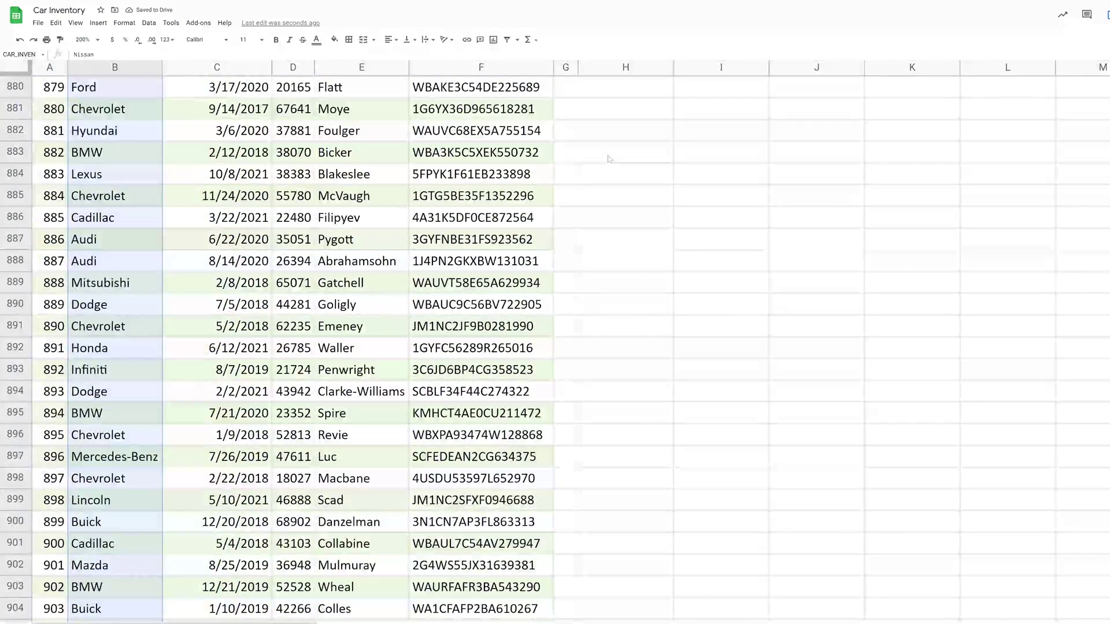
pyautogui.click(608, 159)
pyautogui.hotkey('ctrl', 'Up')
pyautogui.press('Down')
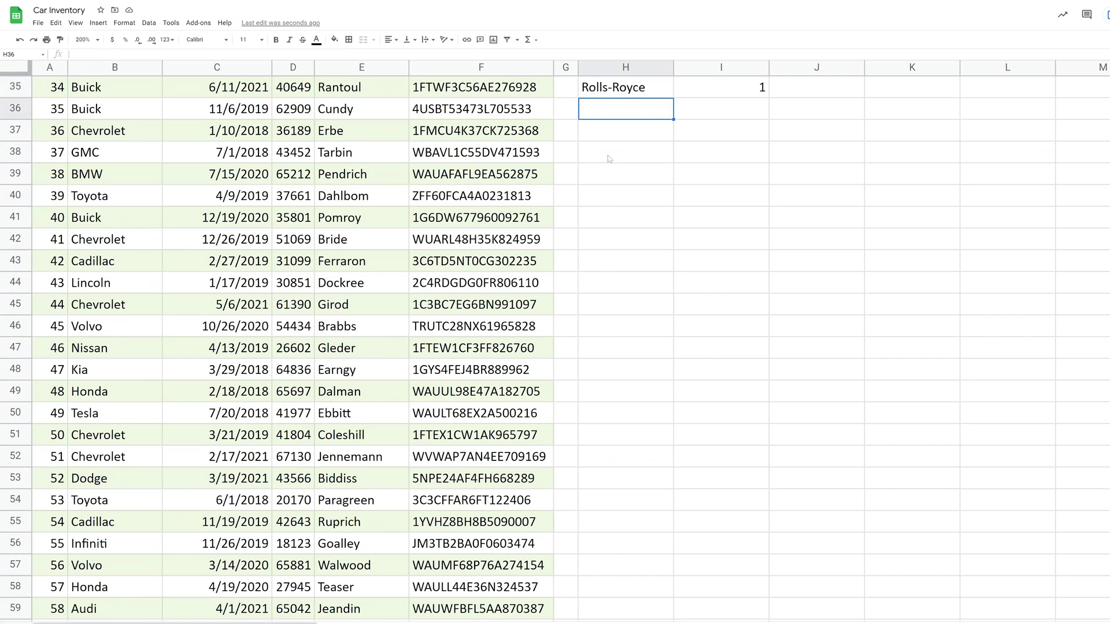
pyautogui.press('Up')
pyautogui.hotkey('ctrl', 'Up')
pyautogui.press('Down')
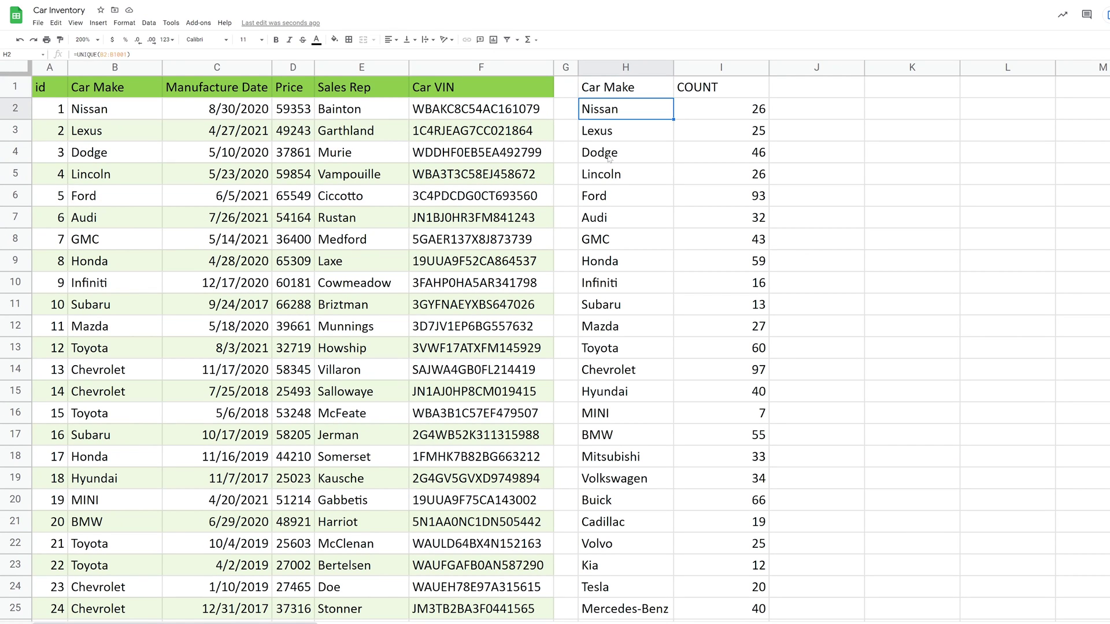
pyautogui.press('Right')
pyautogui.press('Return')
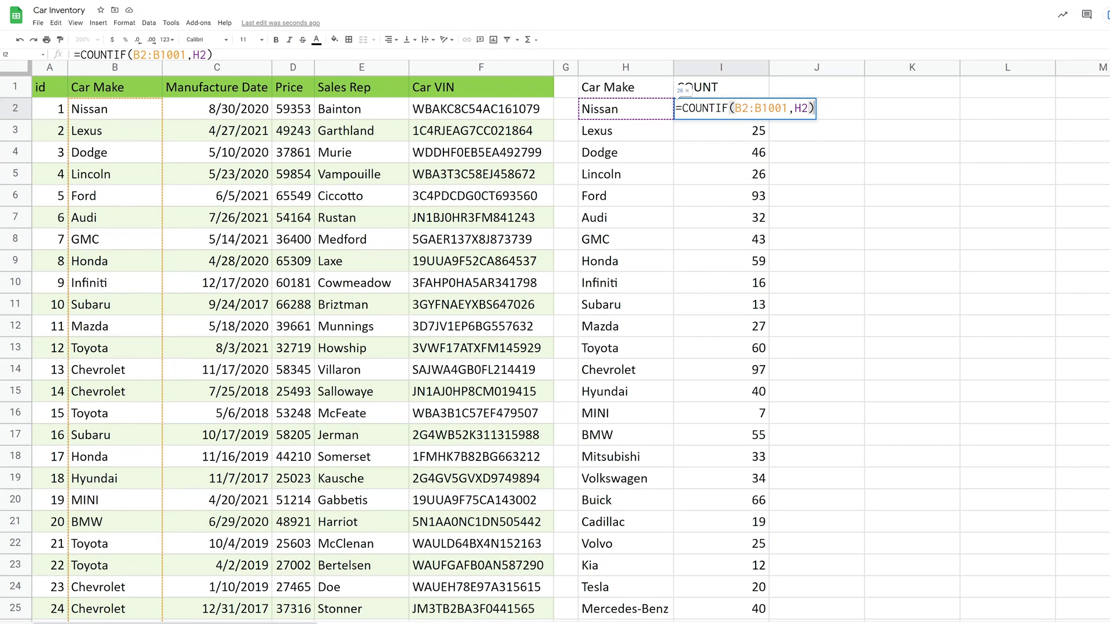
pyautogui.hotkey('shift', 'Right')
pyautogui.hotkey('shift', 'Right')
pyautogui.hotkey('shift', 'Right')
pyautogui.hotkey('shift', 'Right')
pyautogui.hotkey('shift', 'Right')
pyautogui.hotkey('shift', 'Right')
pyautogui.hotkey('shift', 'Right')
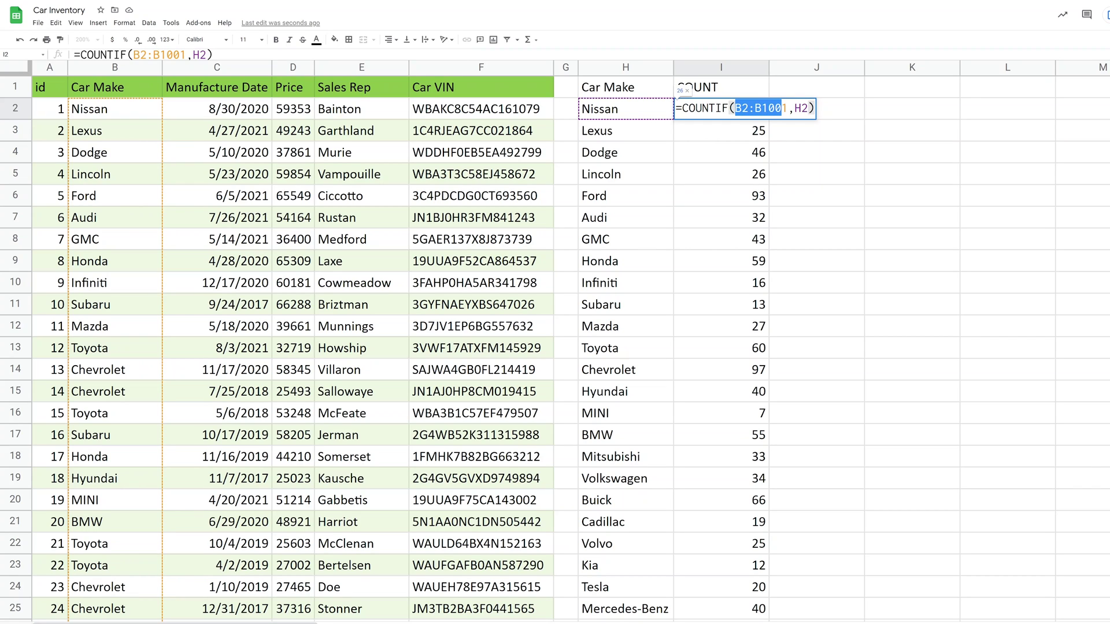
pyautogui.hotkey('shift', 'Right')
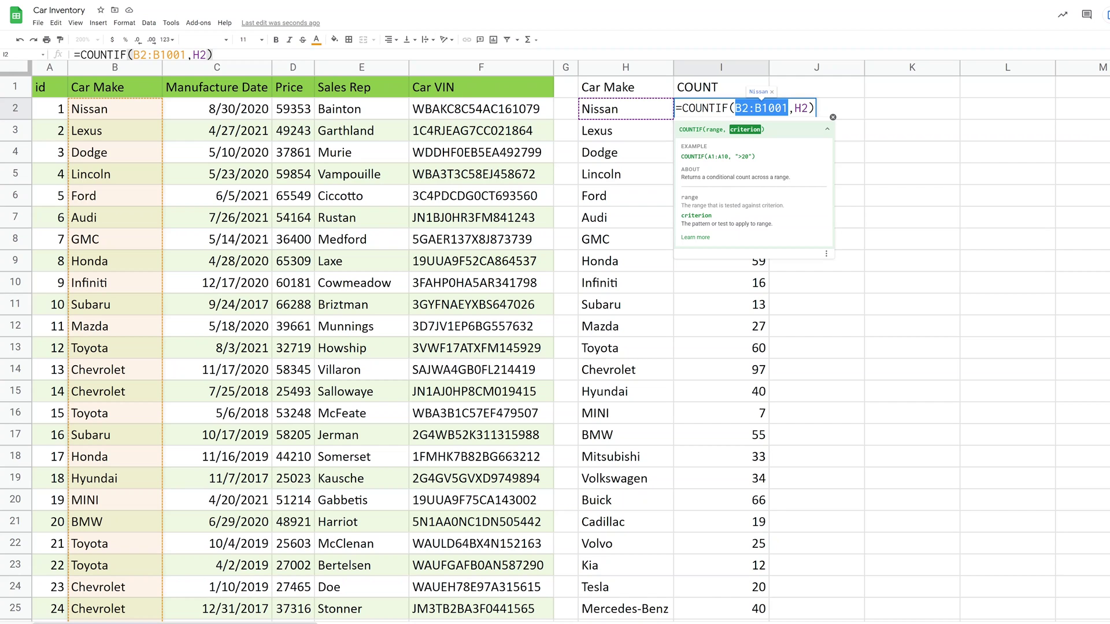
pyautogui.write('CA')
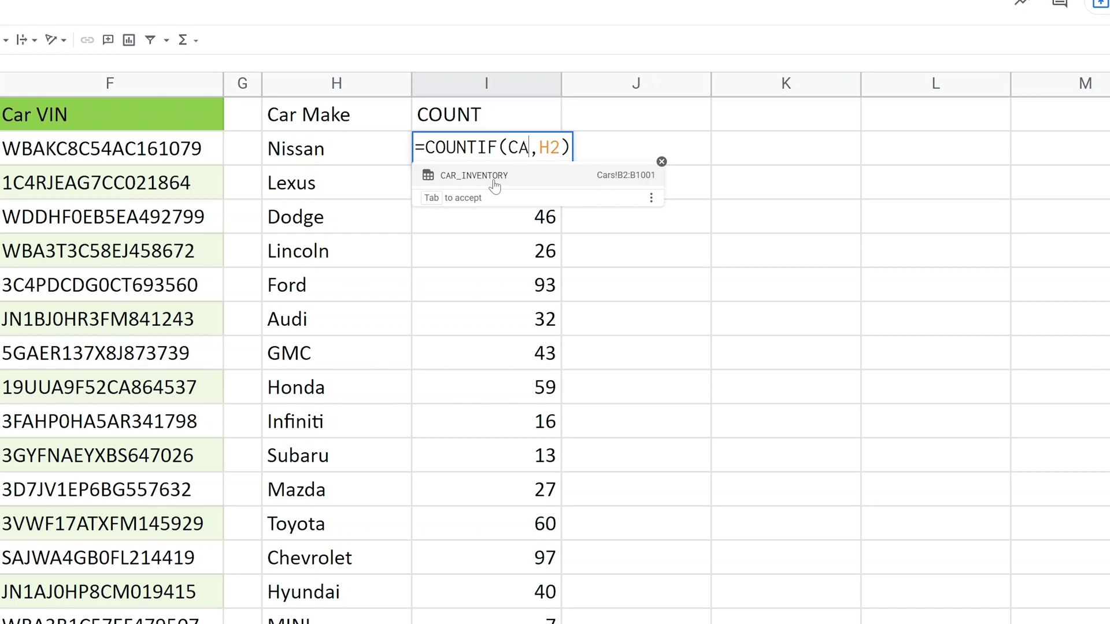
pyautogui.press('Tab')
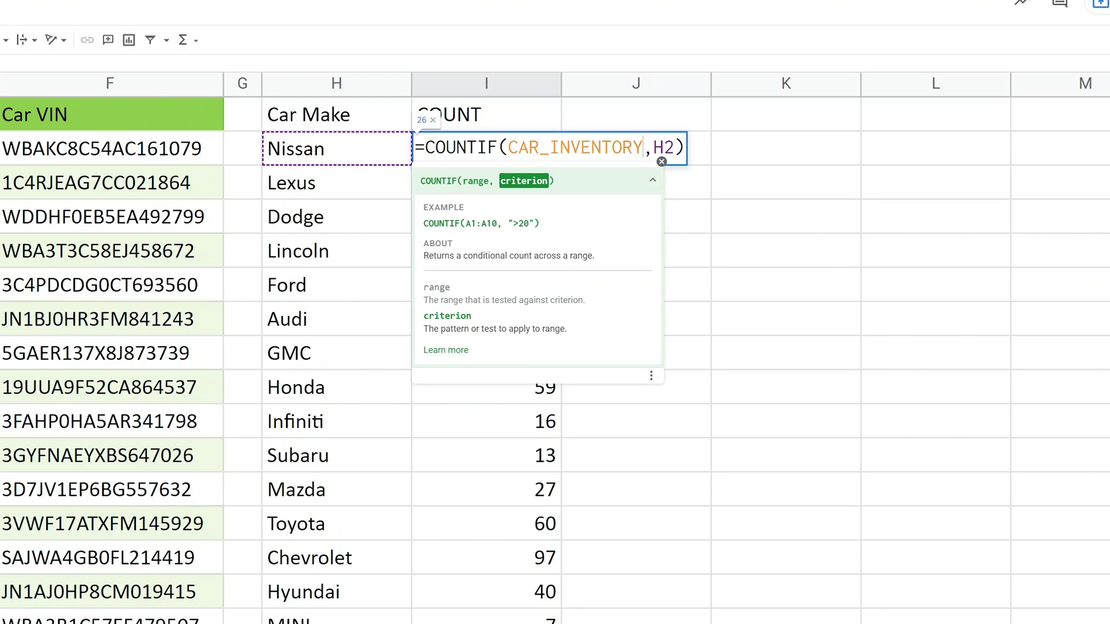
pyautogui.press('Return')
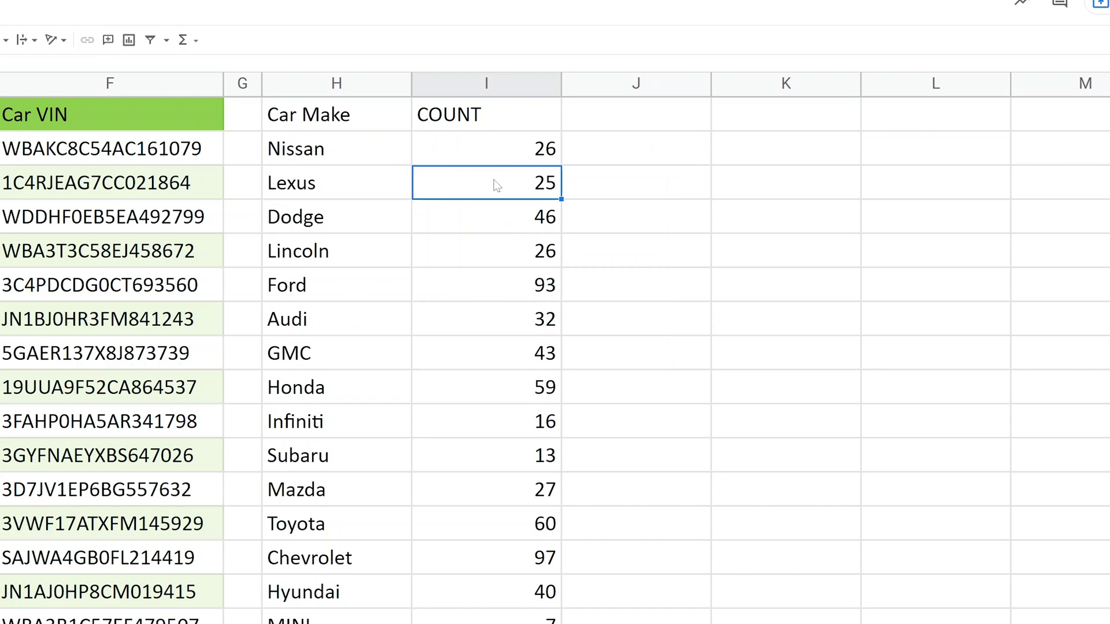
# Fill the formula down the COUNT column and confirm Honda's count of 59 uses CAR_INVENTORY.
pyautogui.click(508, 158)
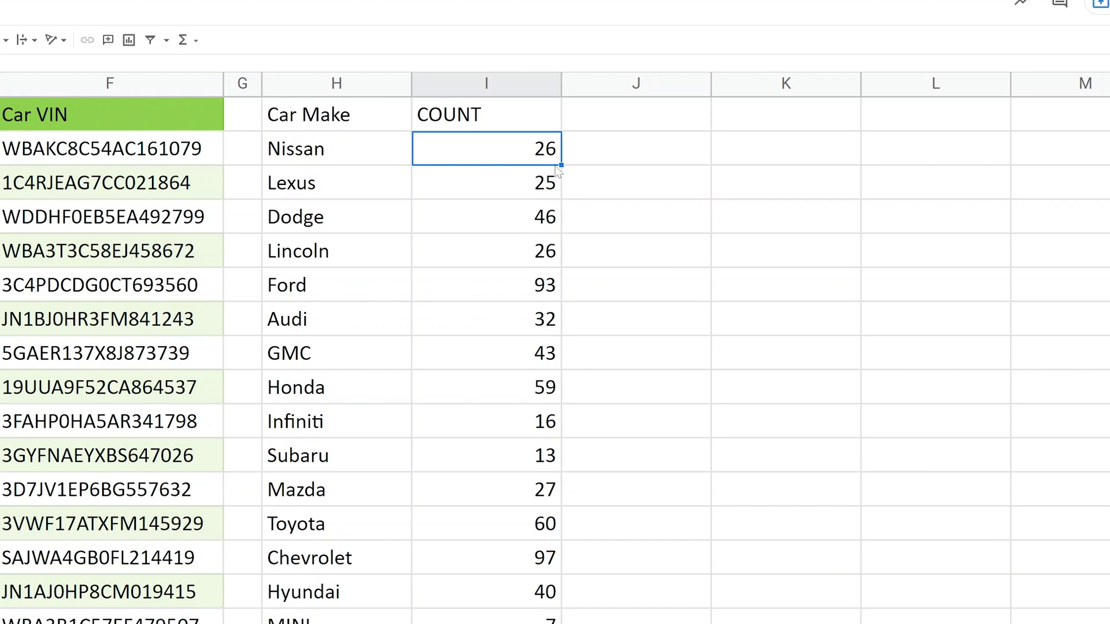
pyautogui.moveTo(561, 165); pyautogui.dragTo(552, 431)
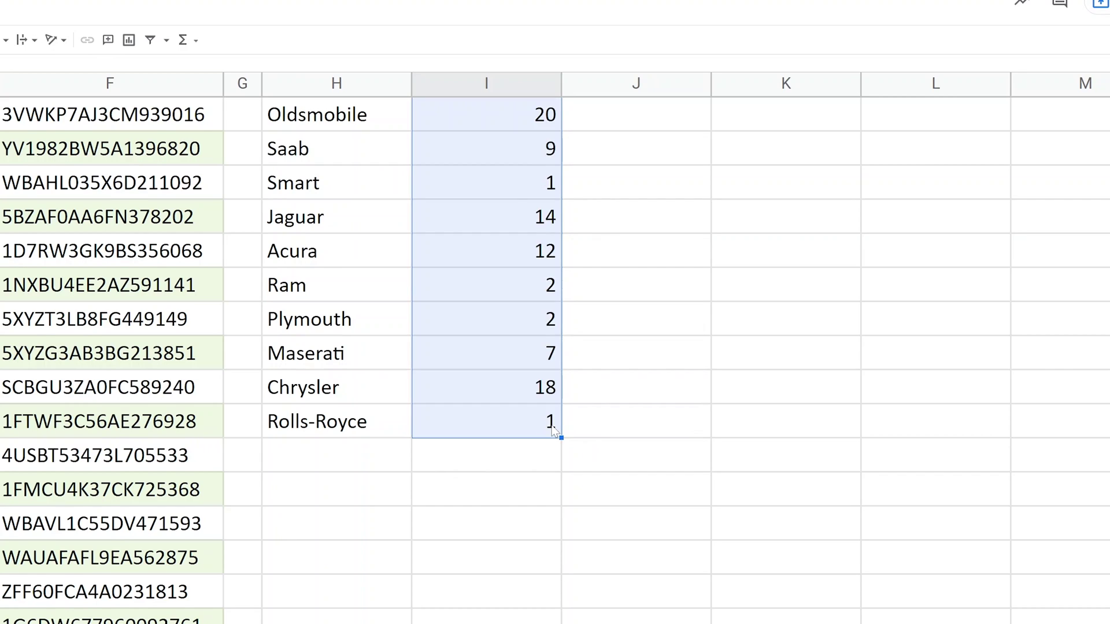
pyautogui.scroll(15, 520, 289)
pyautogui.click(523, 152)
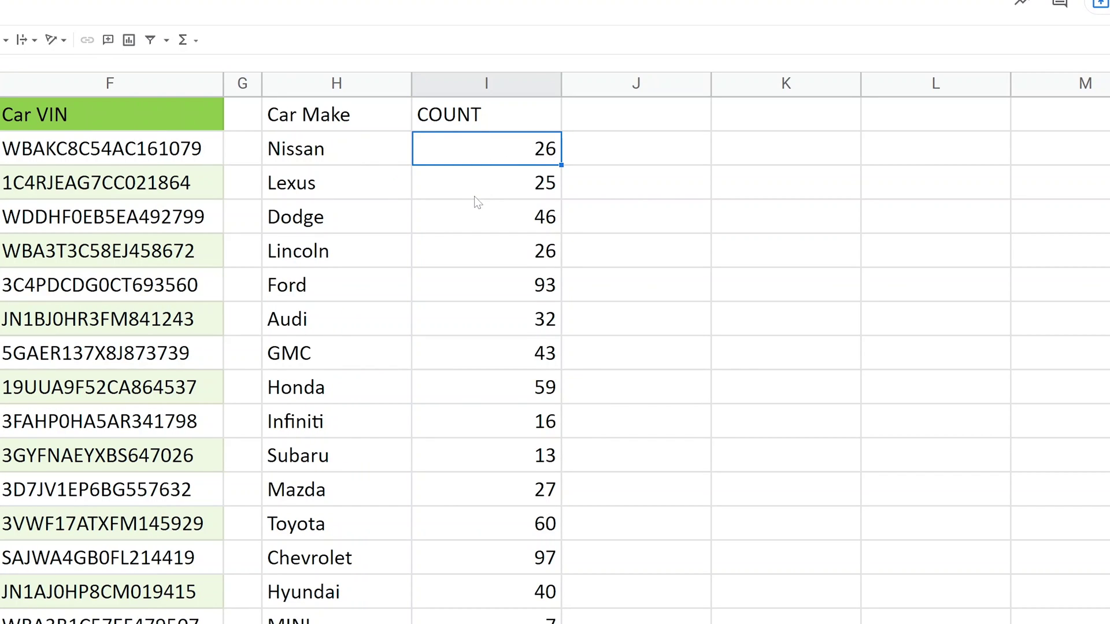
pyautogui.click(468, 386)
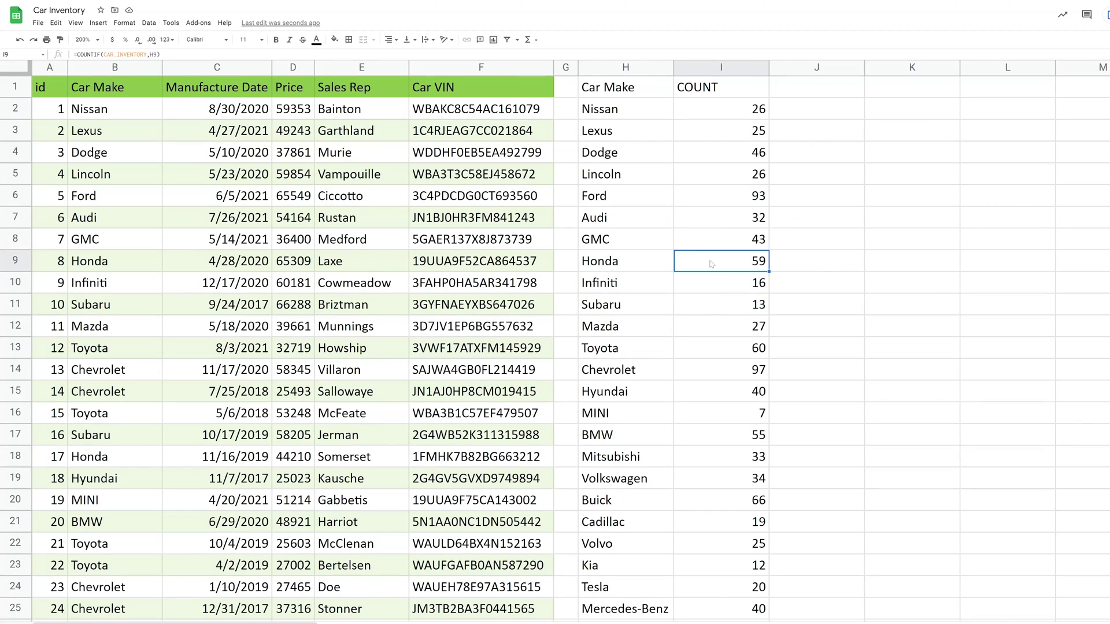
pyautogui.doubleClick(711, 263)
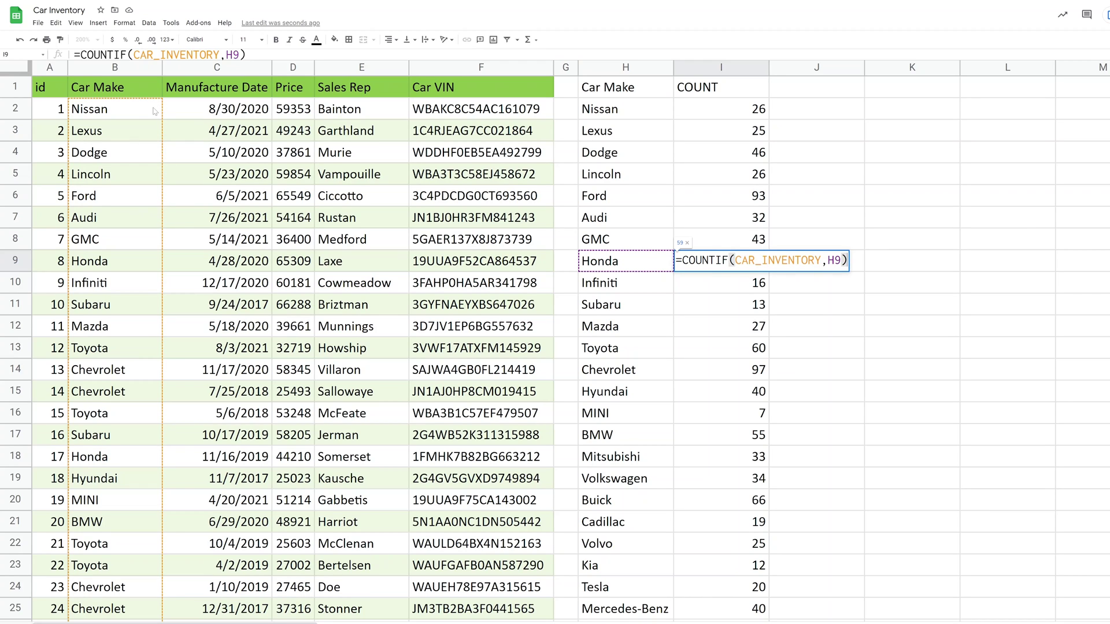
pyautogui.press('Escape')
pyautogui.click(148, 23)
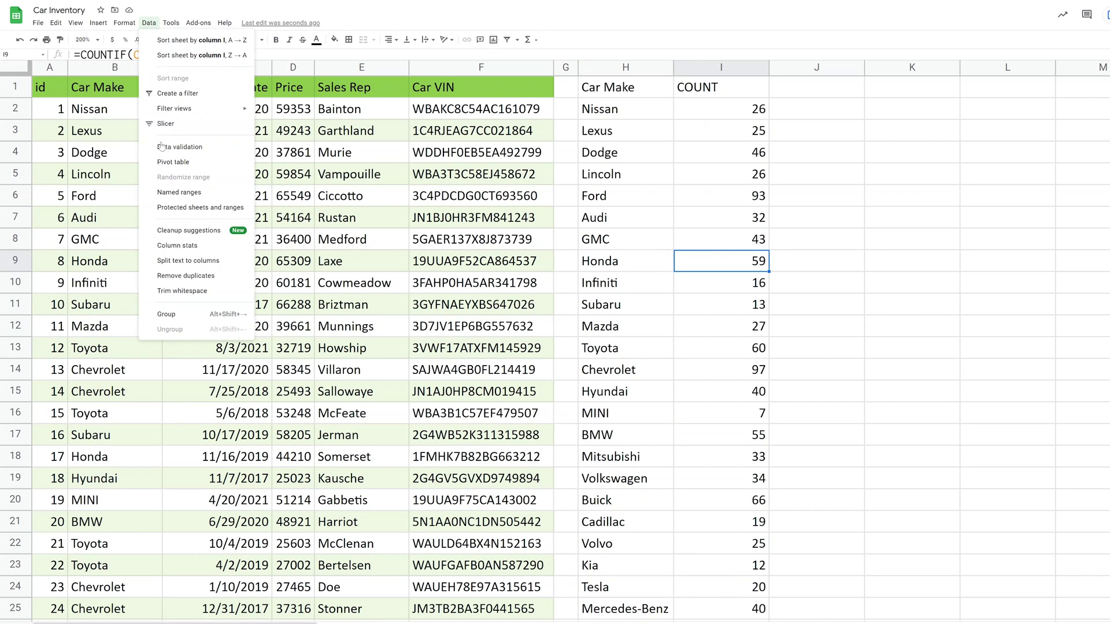
# Review the named ranges, confirming CAR_INVENTORY covers Cars!B2:B1001, without changing it.
pyautogui.click(179, 192)
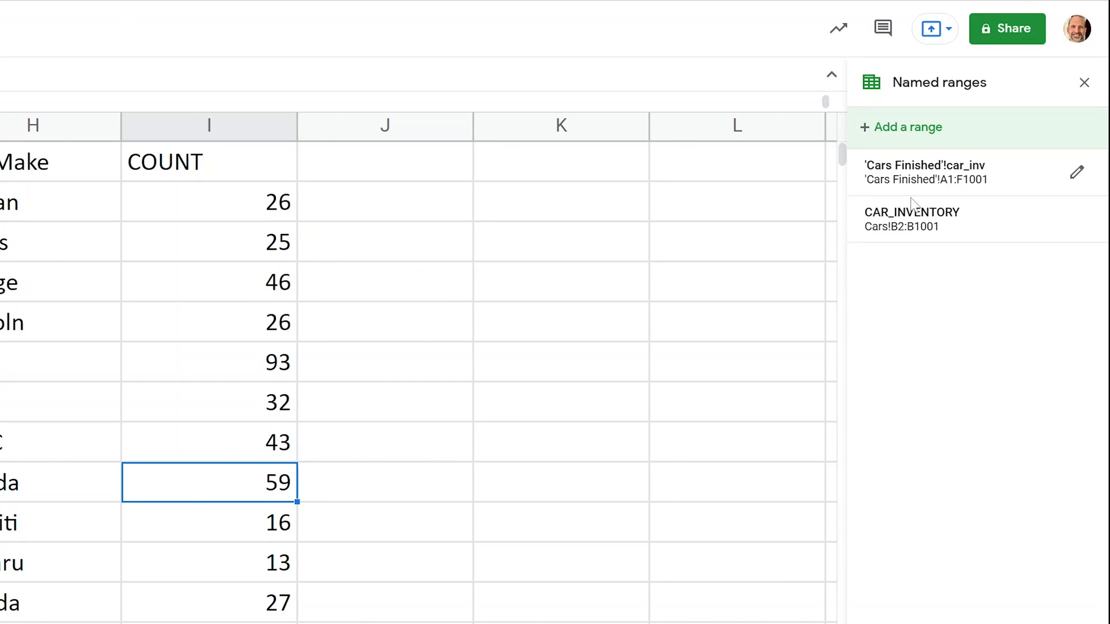
pyautogui.click(1076, 219)
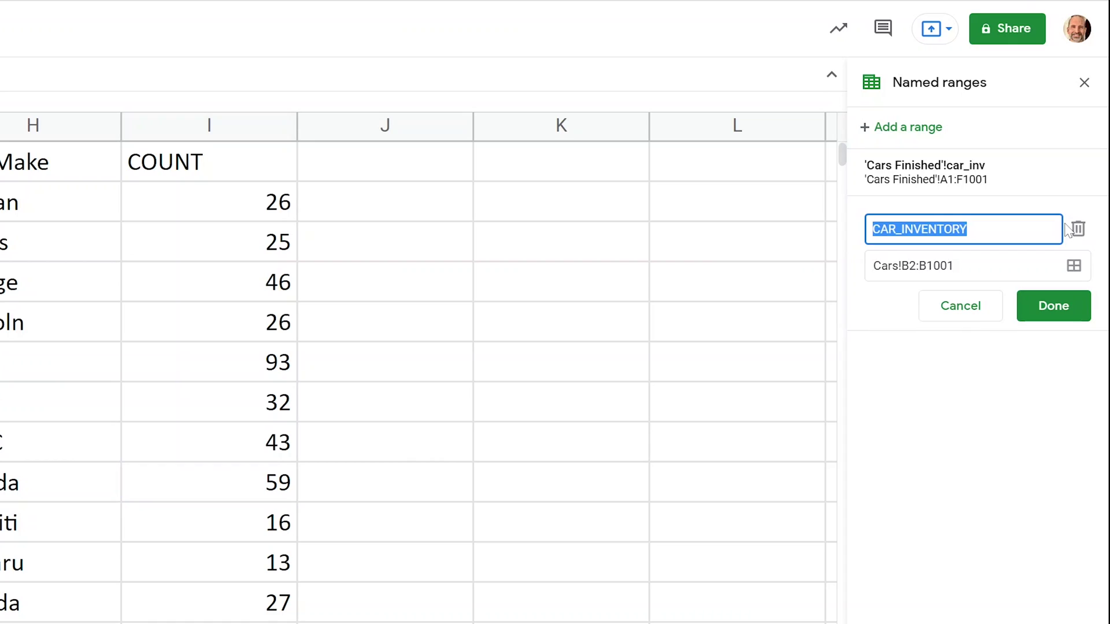
pyautogui.click(940, 304)
pyautogui.click(148, 255)
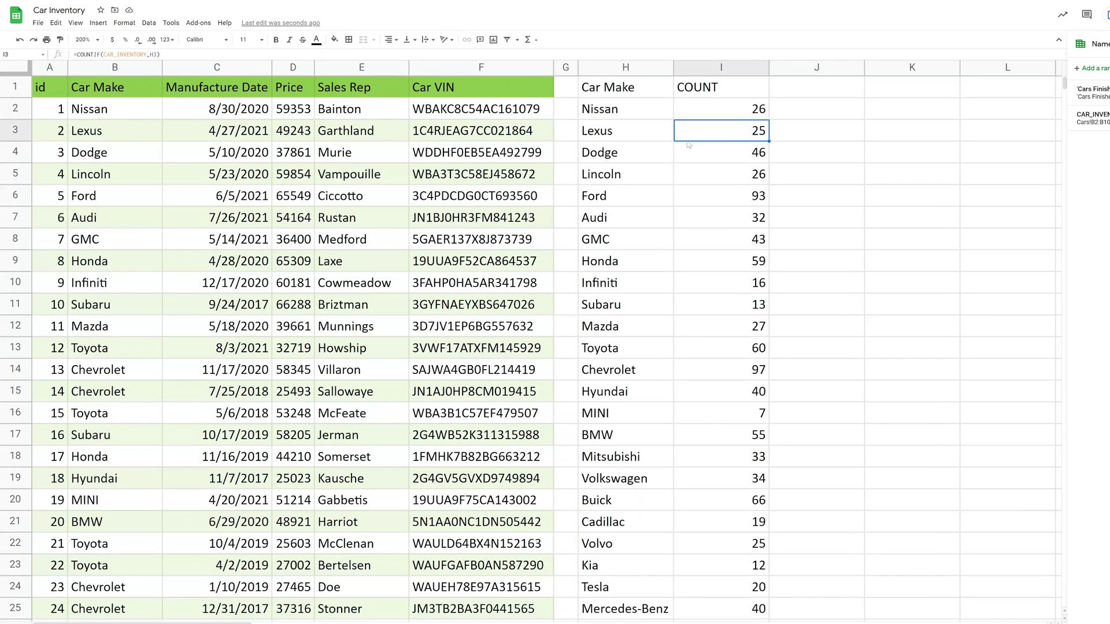
# Type the label 'CAR MAKE' in H37, just below the make list.
pyautogui.press('Left')
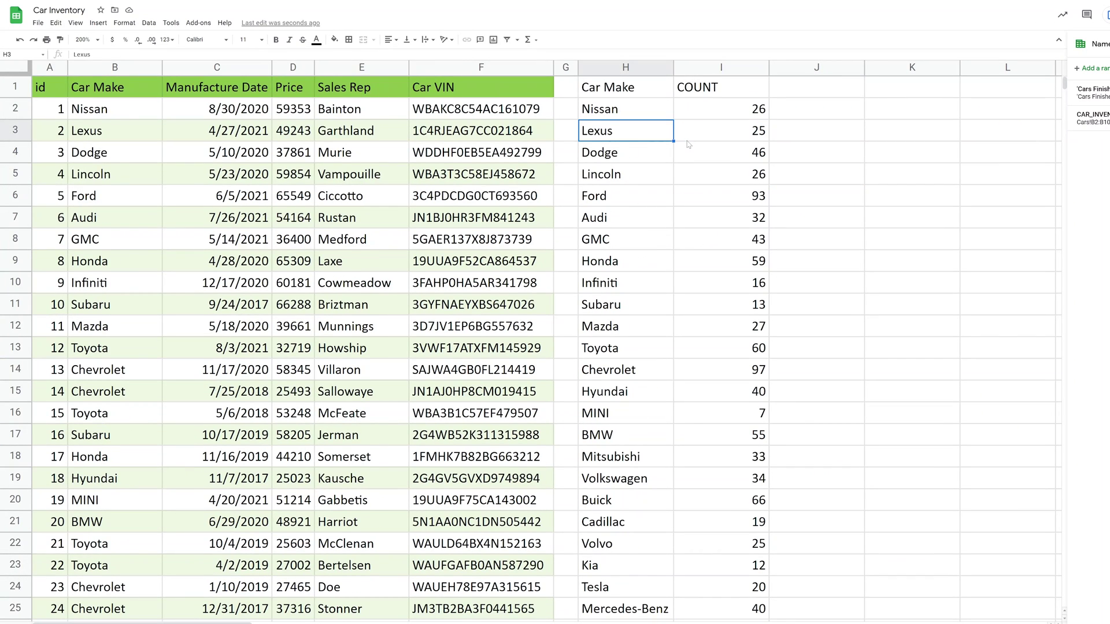
pyautogui.hotkey('ctrl', 'Down')
pyautogui.press('Down')
pyautogui.press('Down')
pyautogui.press('Down')
pyautogui.press('Down')
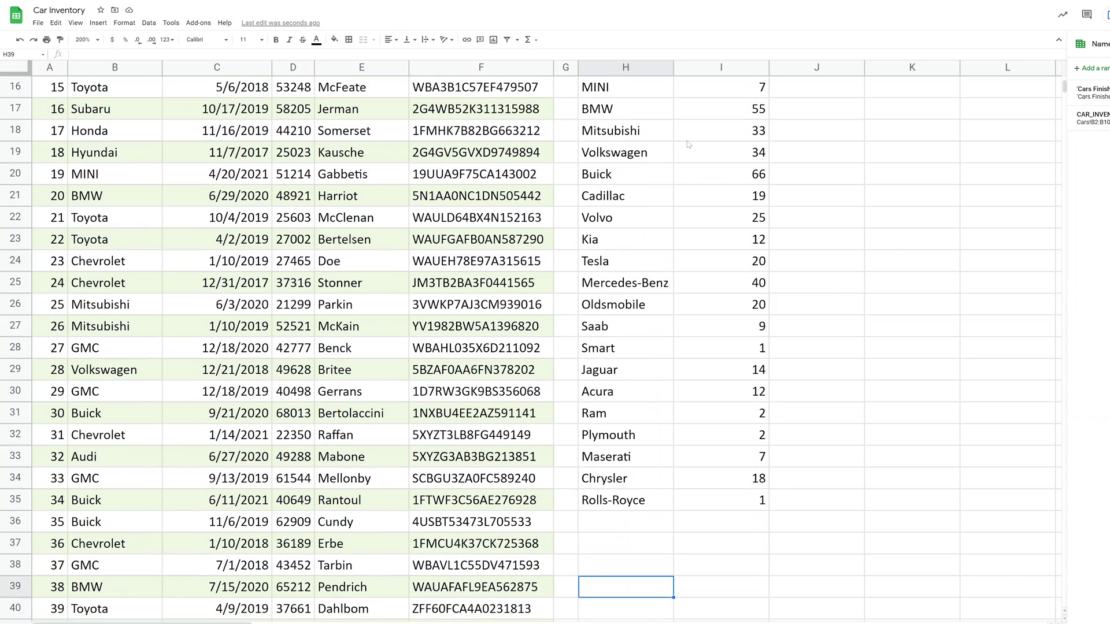
pyautogui.press('Up')
pyautogui.press('Up')
pyautogui.write('CAR MAKE')
pyautogui.press('Return')
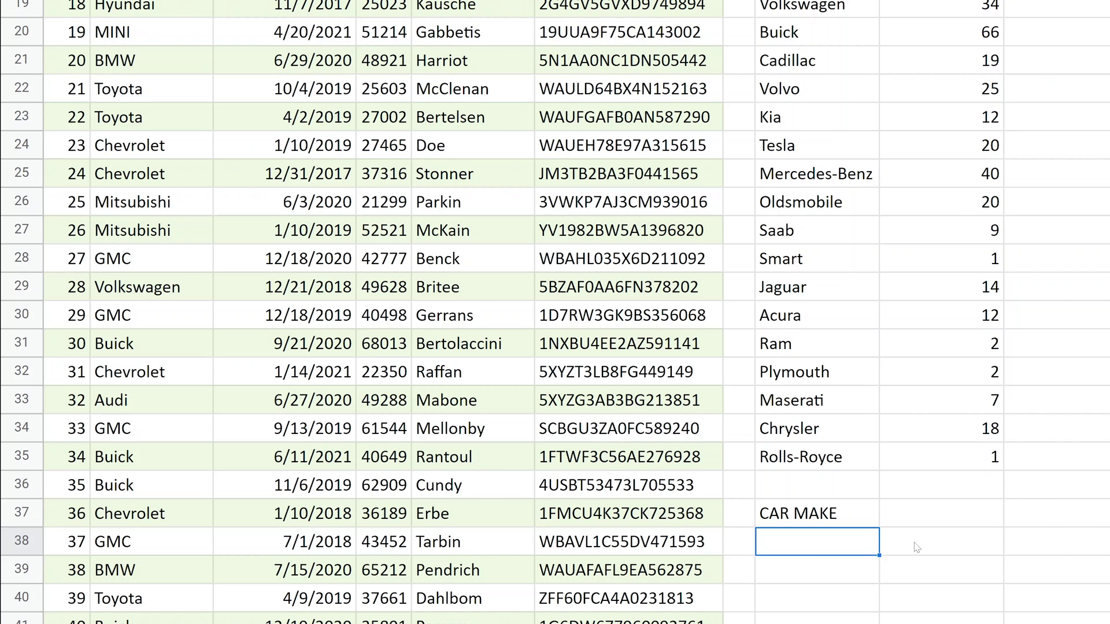
pyautogui.click(929, 547)
pyautogui.click(850, 546)
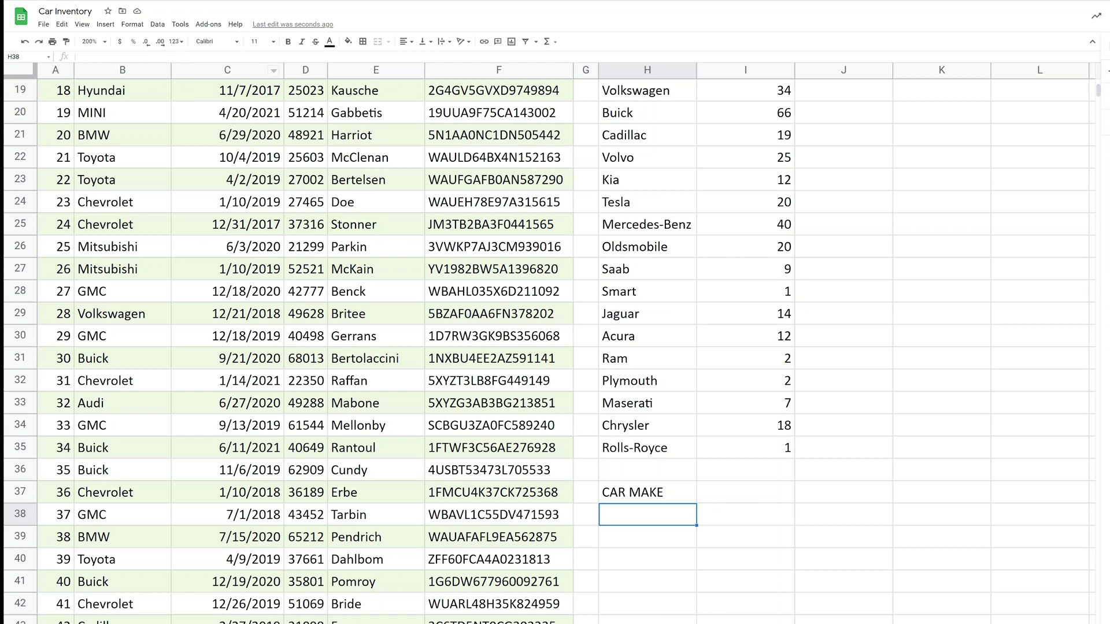
# Give H38 a dropdown validation rule listing the makes from range B2:B1001.
pyautogui.click(157, 24)
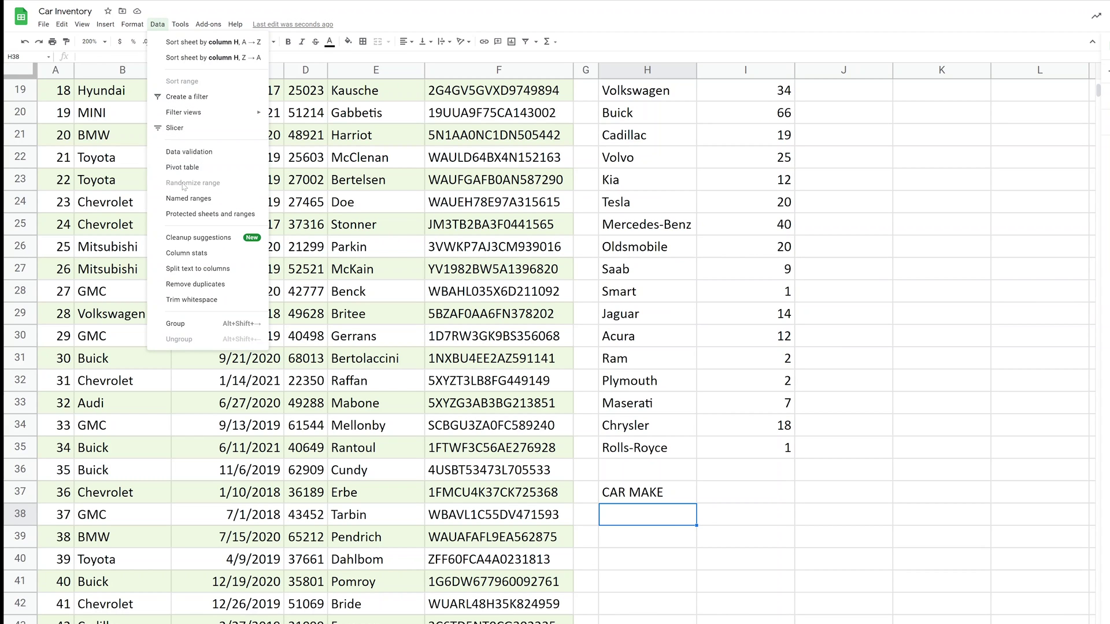
pyautogui.click(189, 151)
pyautogui.click(586, 322)
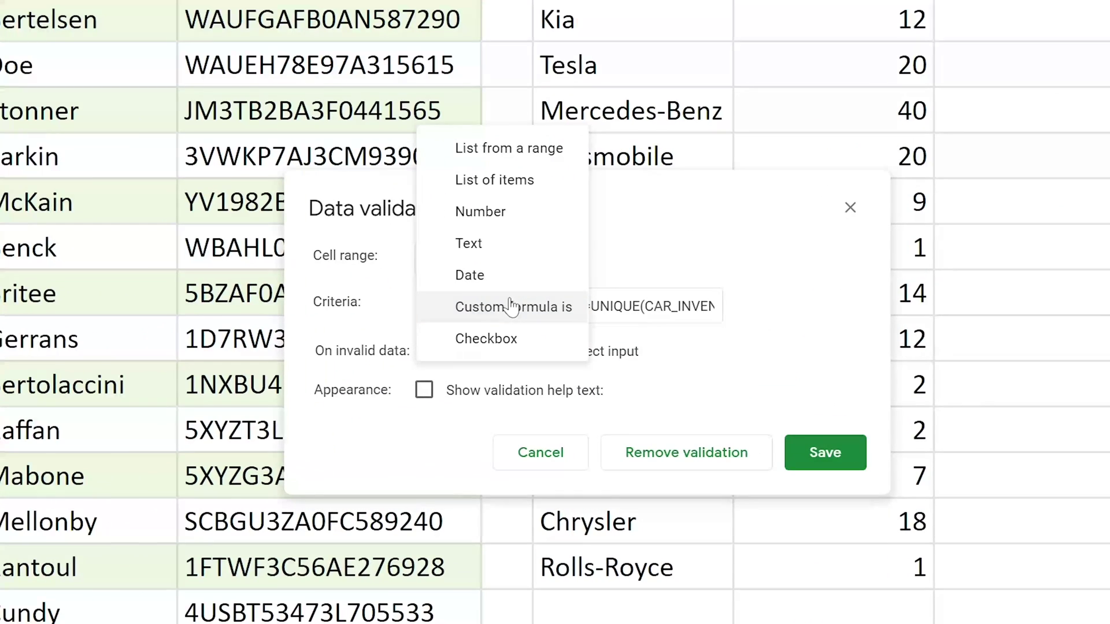
pyautogui.click(539, 155)
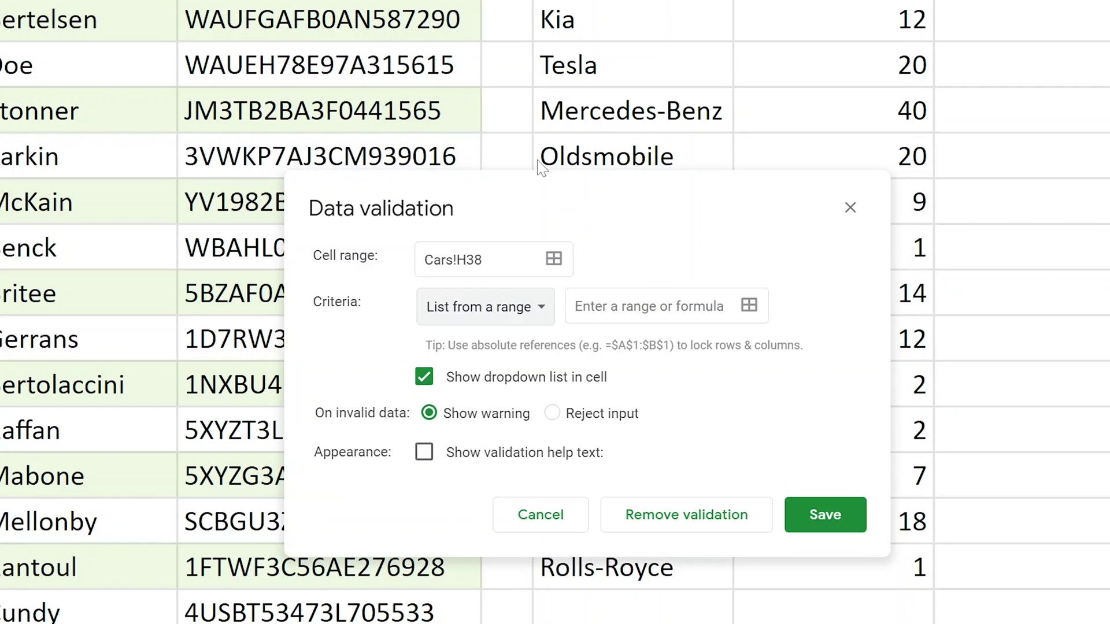
pyautogui.click(749, 306)
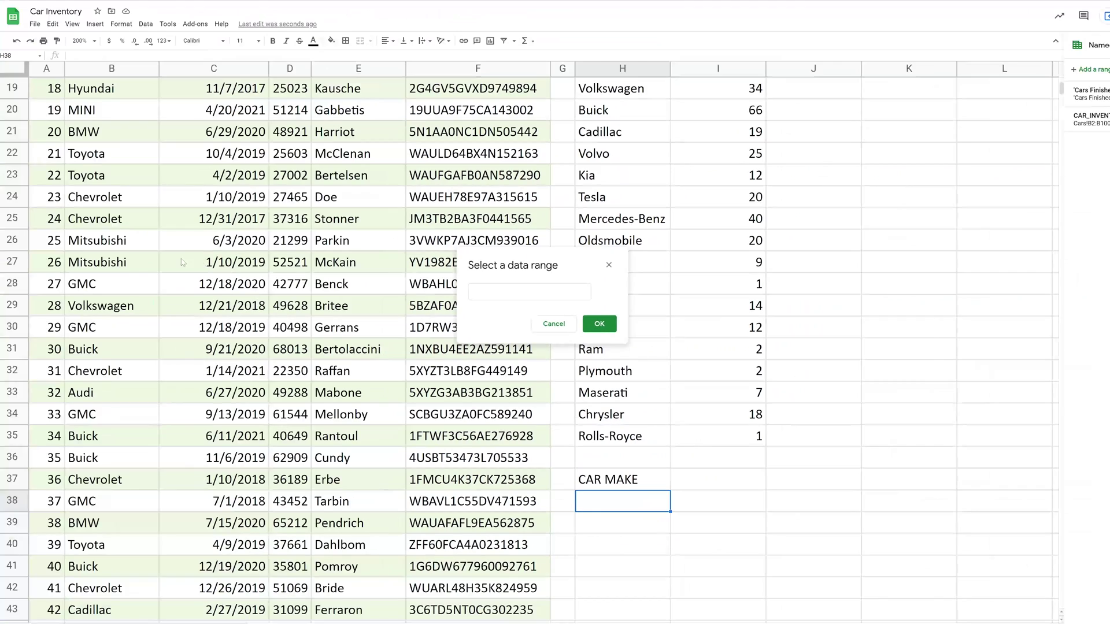
pyautogui.click(137, 264)
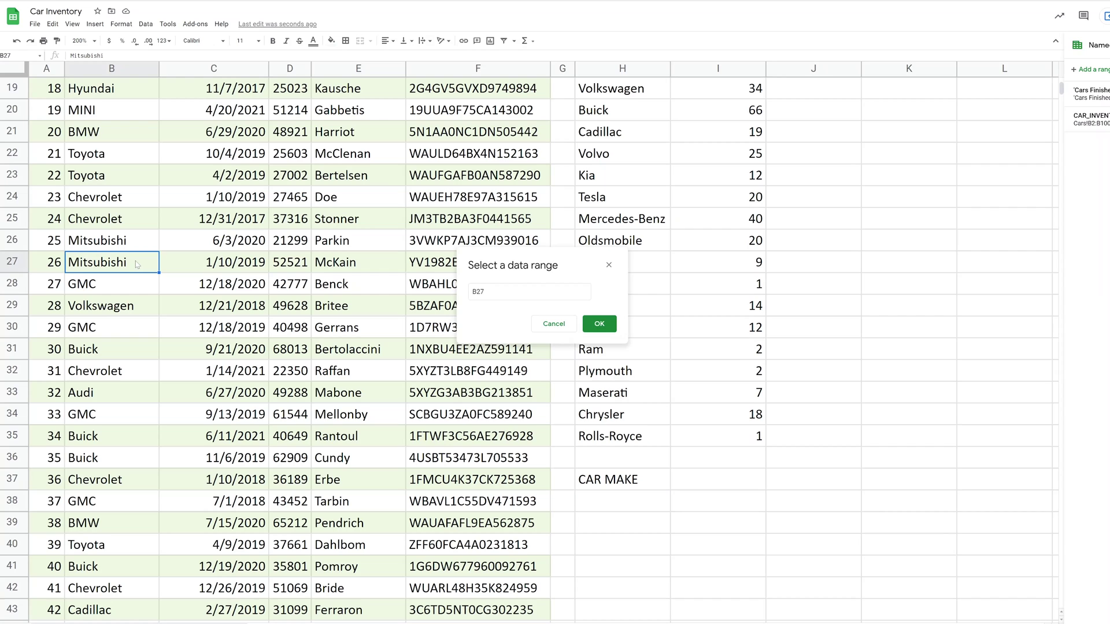
pyautogui.hotkey('ctrl', 'Up')
pyautogui.press('Down')
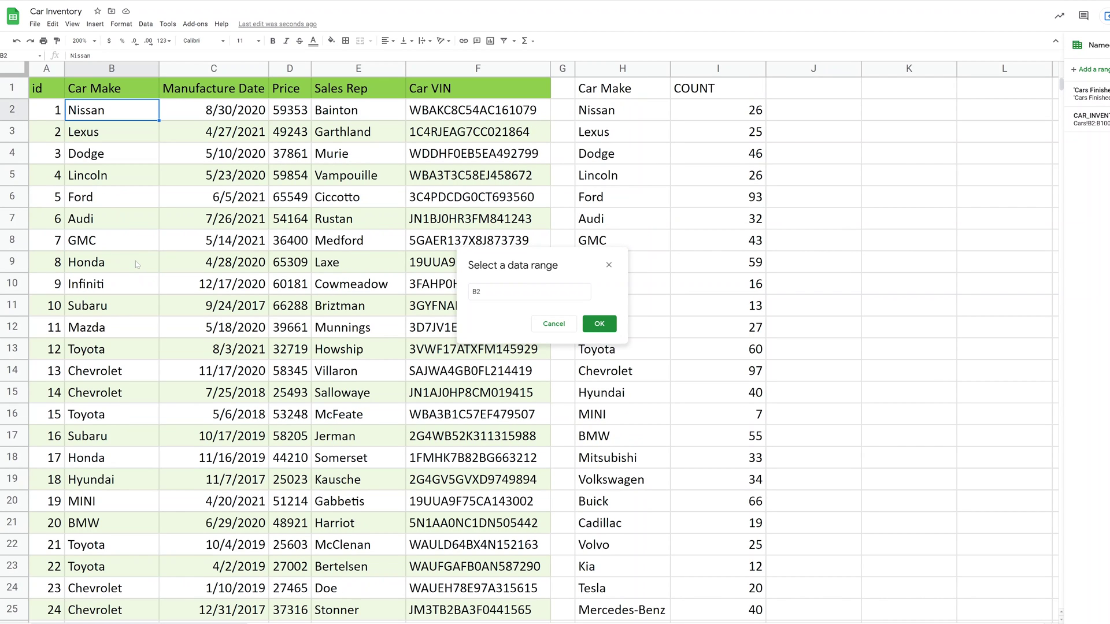
pyautogui.hotkey('ctrl', 'shift', 'Down')
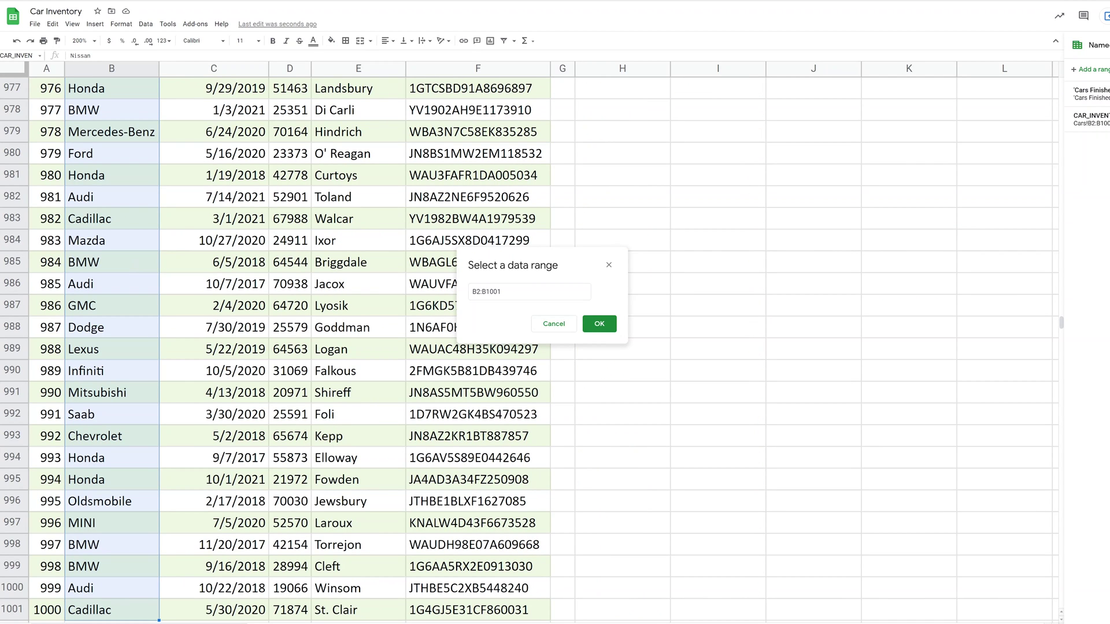
pyautogui.click(599, 324)
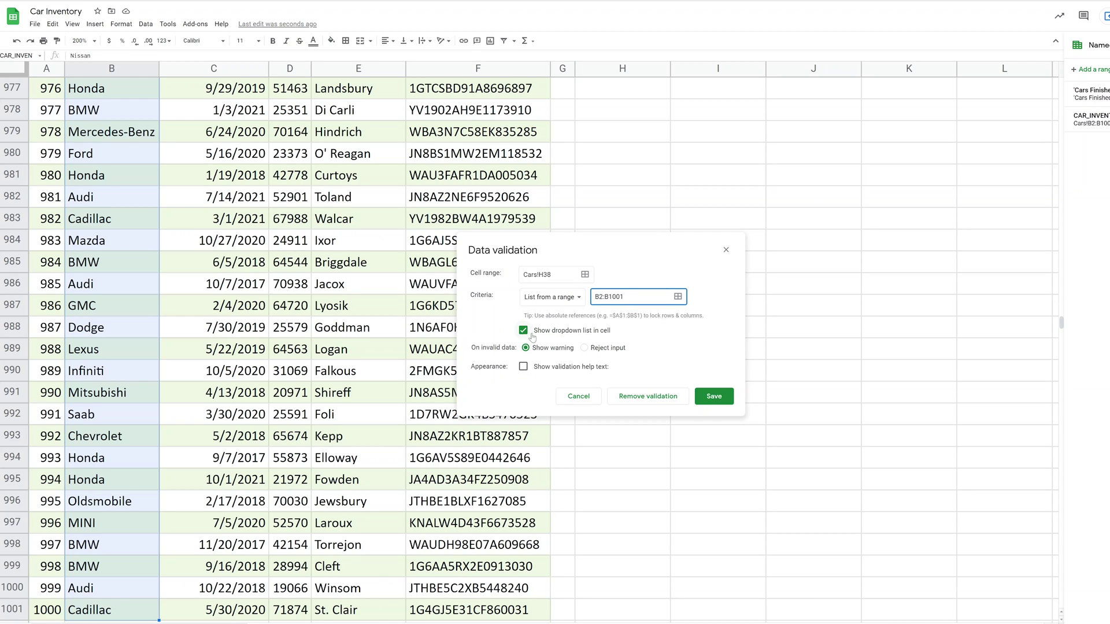
pyautogui.click(713, 397)
pyautogui.scroll(12, 703, 354)
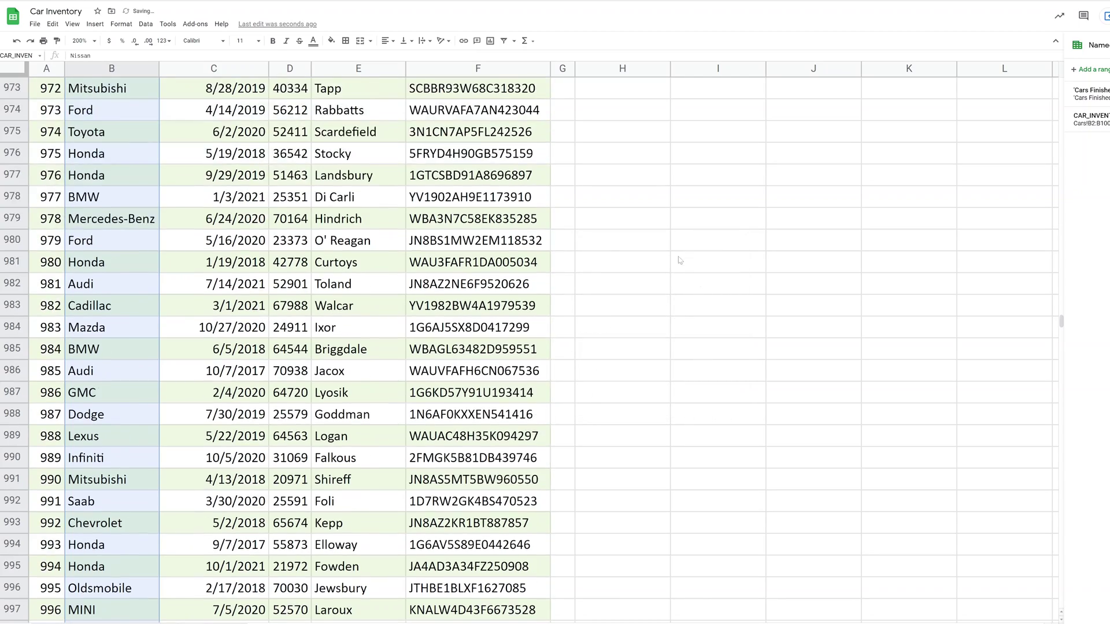
pyautogui.click(662, 262)
pyautogui.hotkey('ctrl', 'Up')
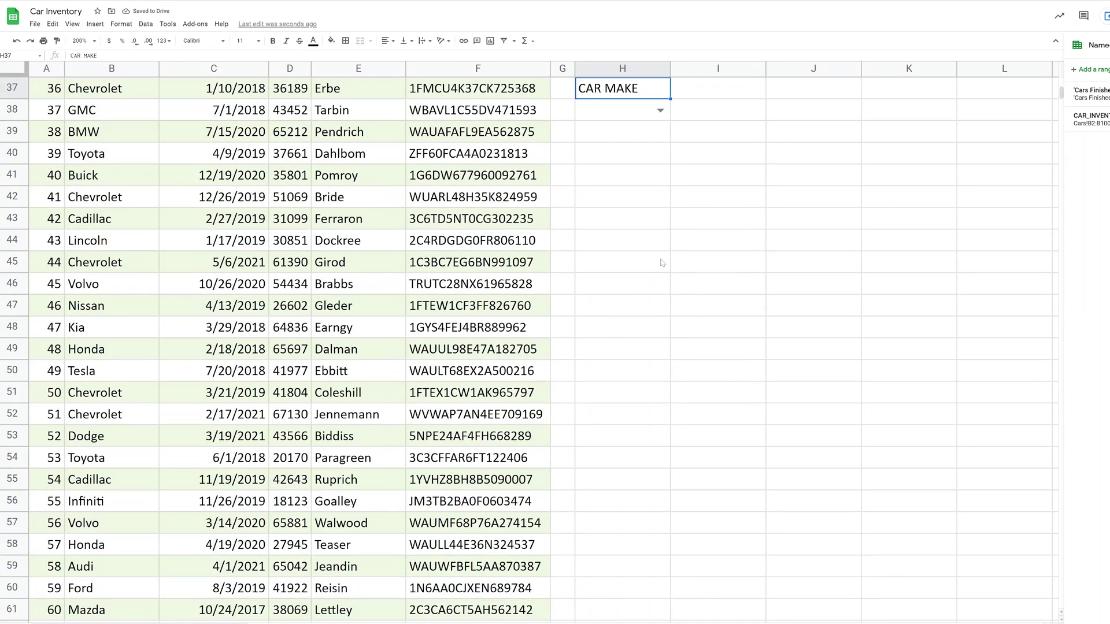
# Pick Jaguar from the H38 make dropdown.
pyautogui.press('Up')
pyautogui.press('Up')
pyautogui.press('Up')
pyautogui.press('Up')
pyautogui.press('Up')
pyautogui.press('Up')
pyautogui.press('Up')
pyautogui.press('Up')
pyautogui.press('Up')
pyautogui.press('Up')
pyautogui.press('Up')
pyautogui.press('Up')
pyautogui.press('Up')
pyautogui.press('Up')
pyautogui.press('Up')
pyautogui.press('Up')
pyautogui.press('Up')
pyautogui.press('Up')
pyautogui.press('Up')
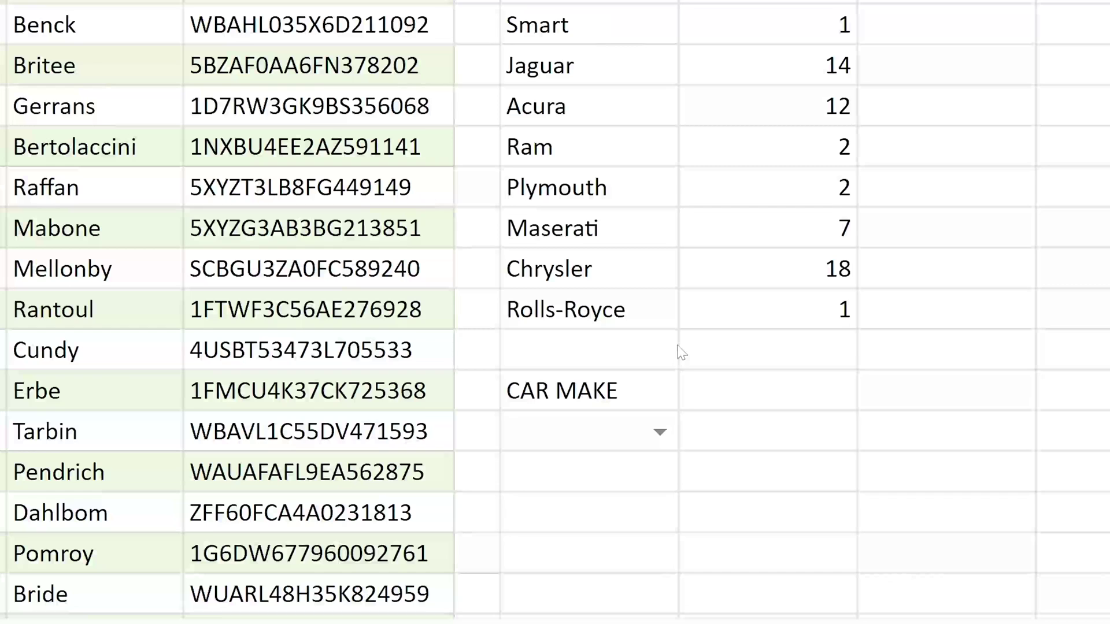
pyautogui.click(660, 432)
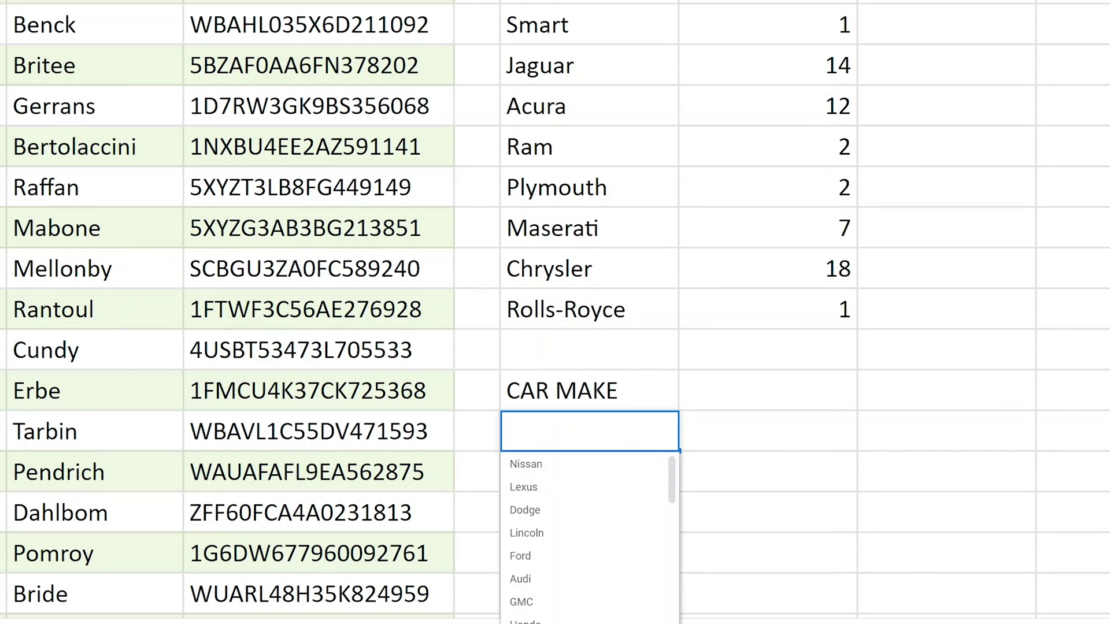
pyautogui.scroll(-15, 593, 523)
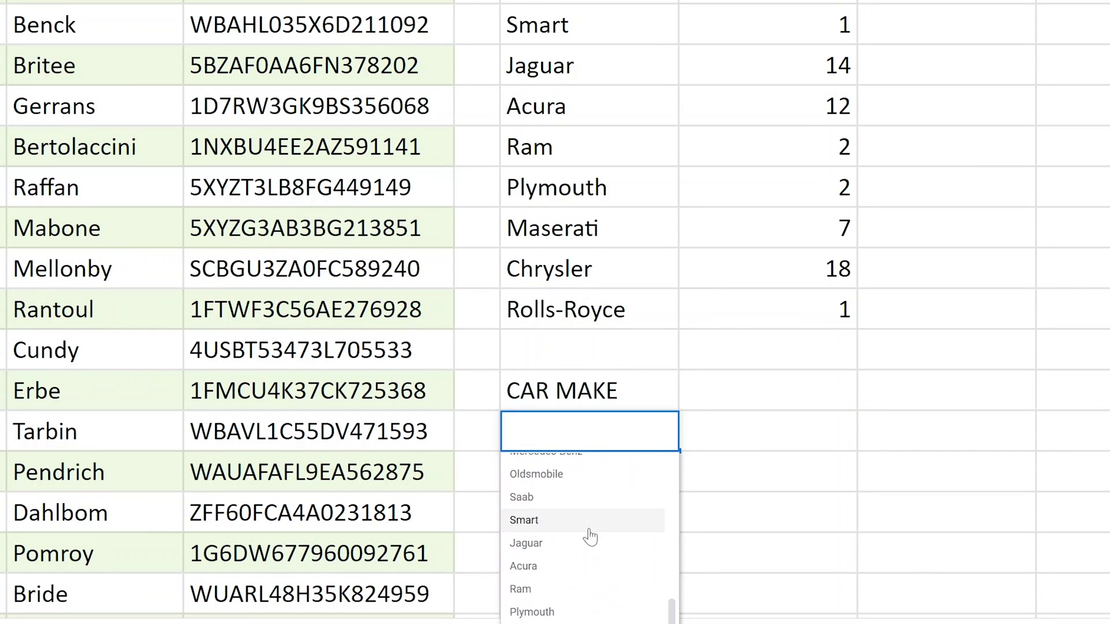
pyautogui.click(564, 516)
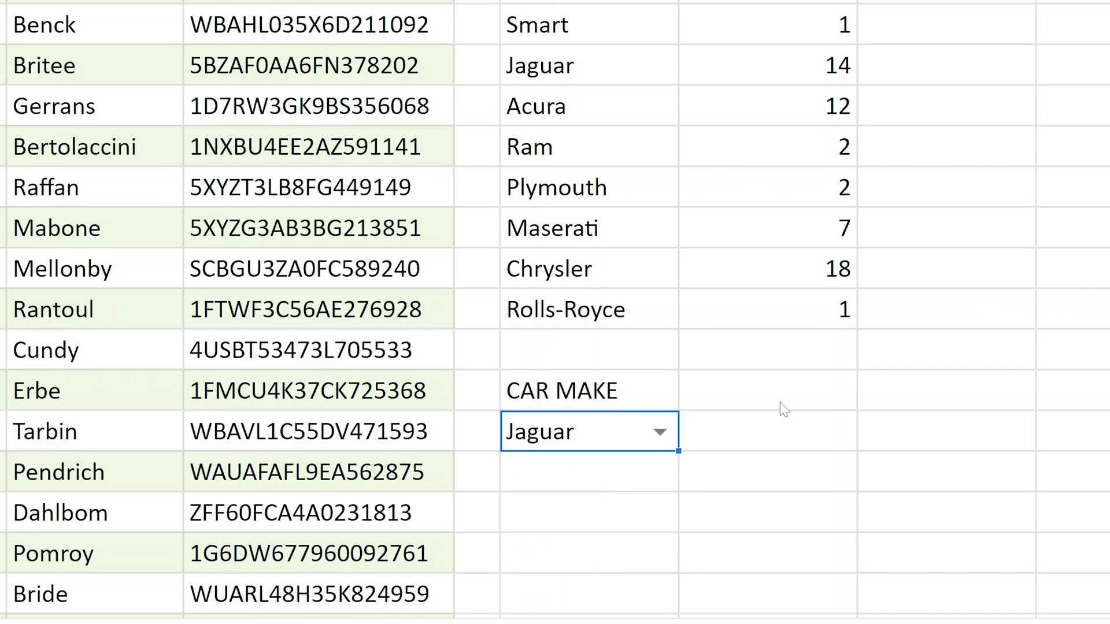
pyautogui.scroll(-2, 783, 409)
# Enter =COUNTIF(CAR_INVENTORY,H38) in I38 to count the chosen make.
pyautogui.click(790, 155)
pyautogui.write('=')
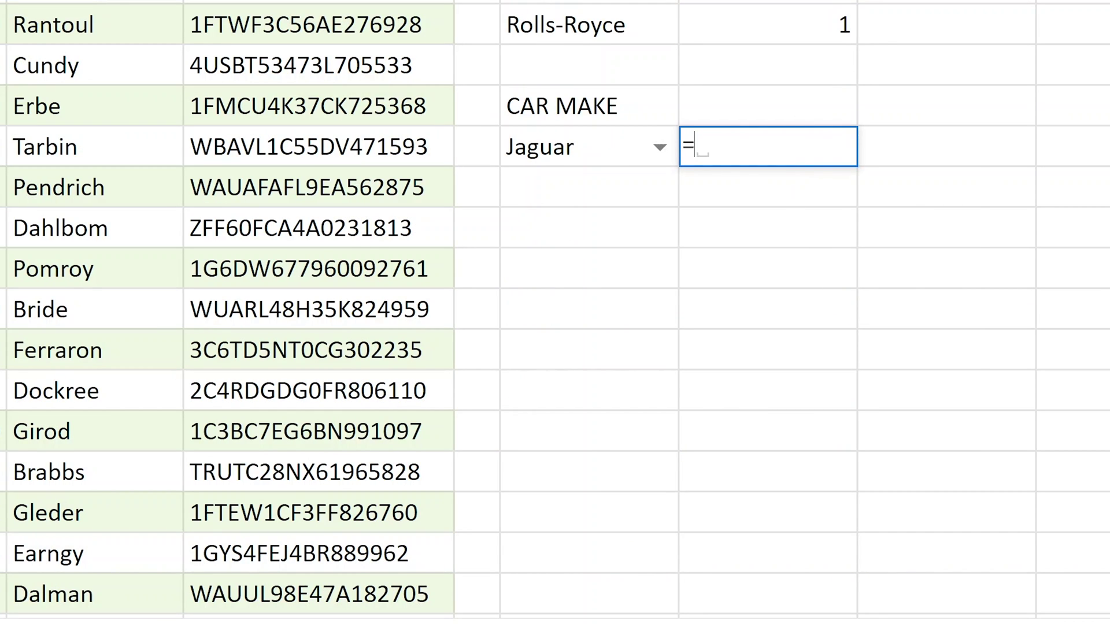
pyautogui.write('COUNTIF(')
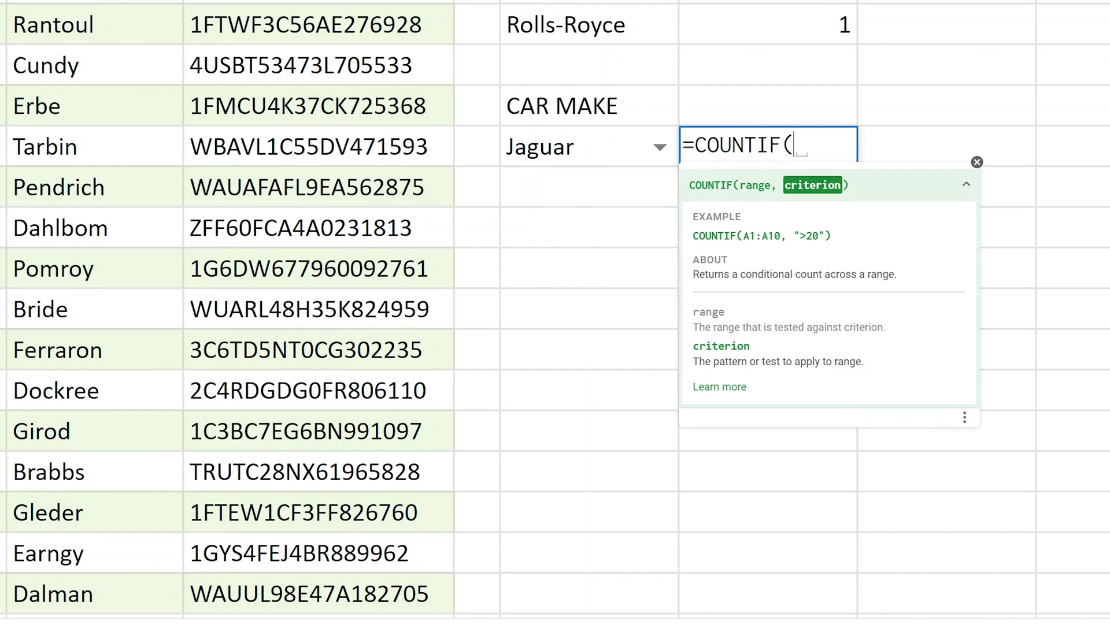
pyautogui.write('CAR')
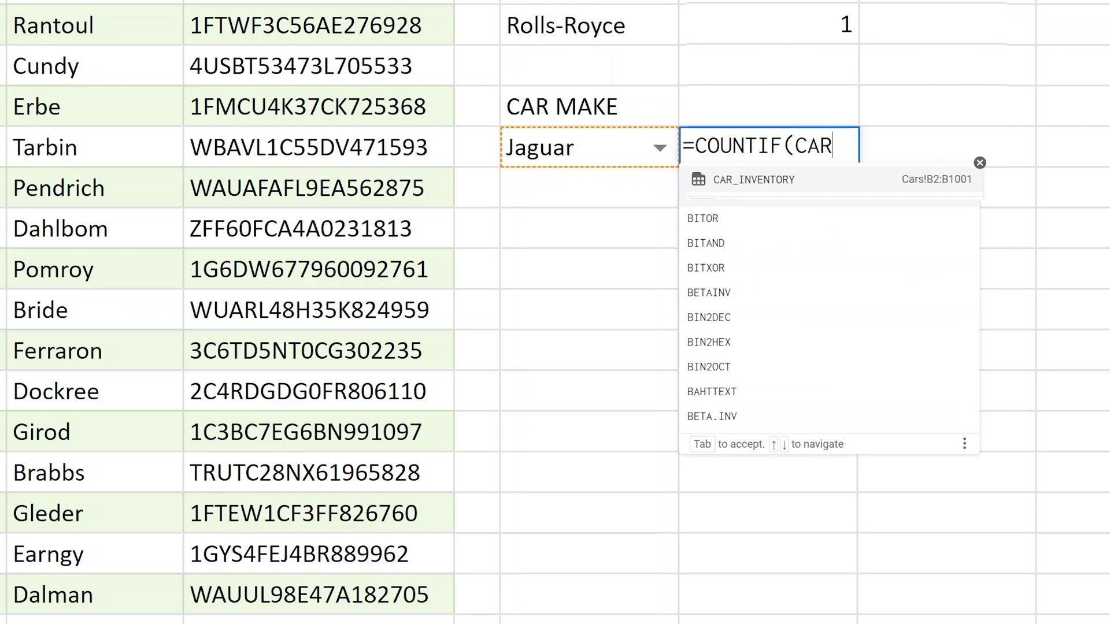
pyautogui.click(805, 179)
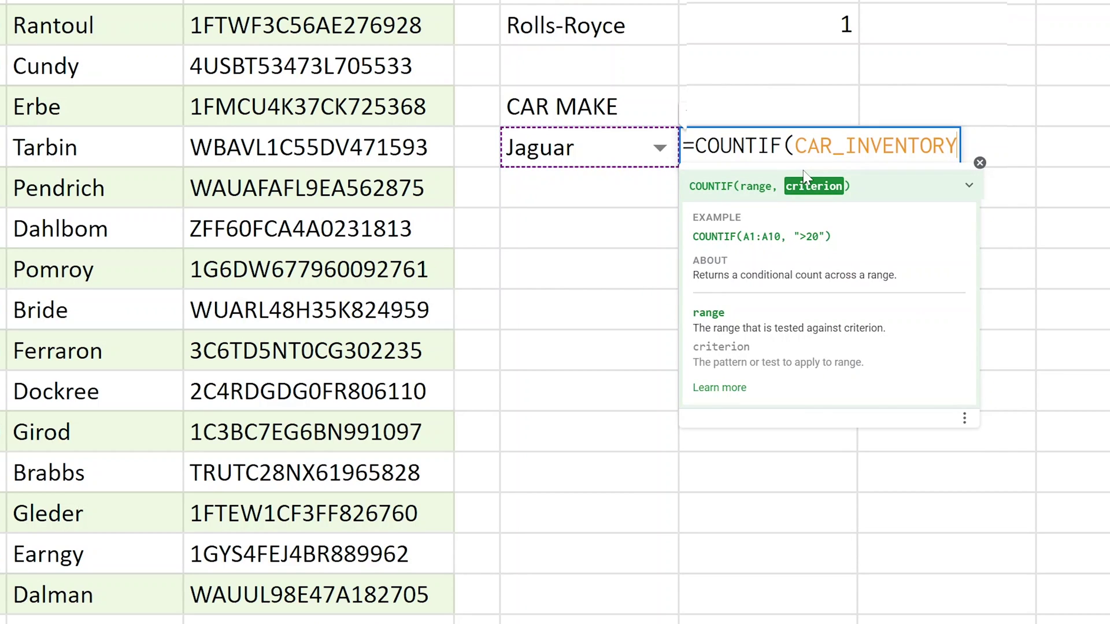
pyautogui.write(',')
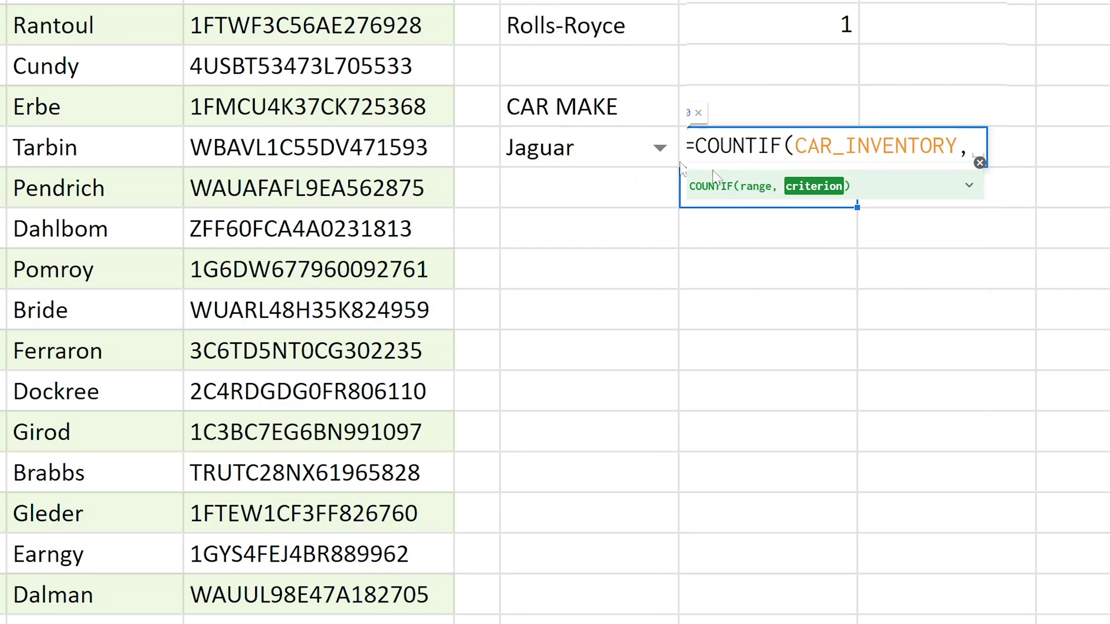
pyautogui.click(660, 148)
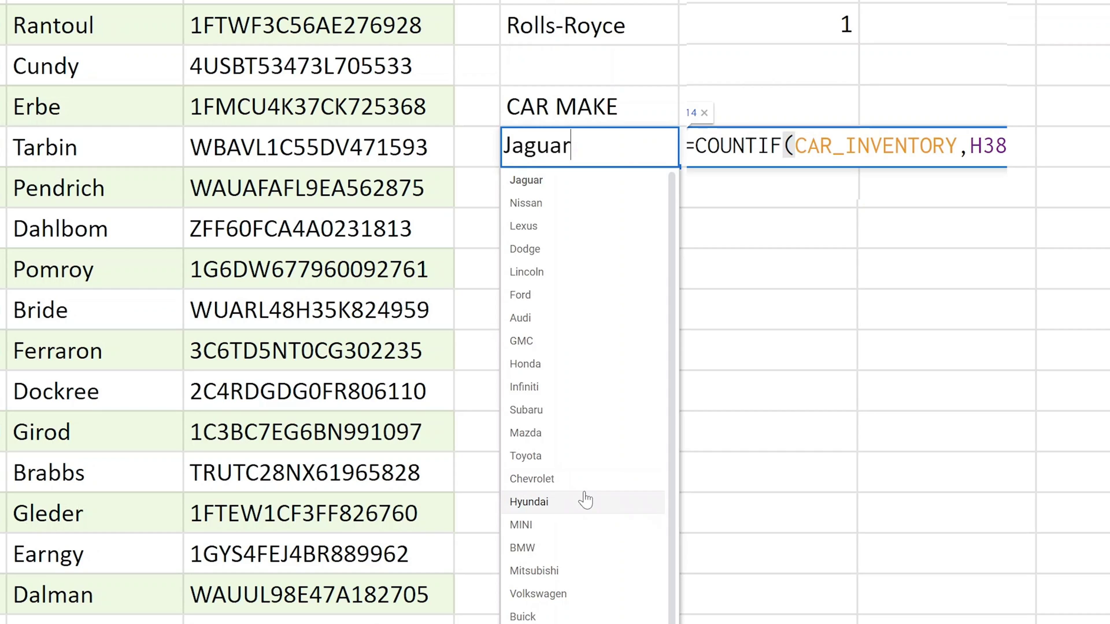
pyautogui.press('Return')
# Switch the dropdown to Hyundai so the count shows 40.
pyautogui.click(585, 501)
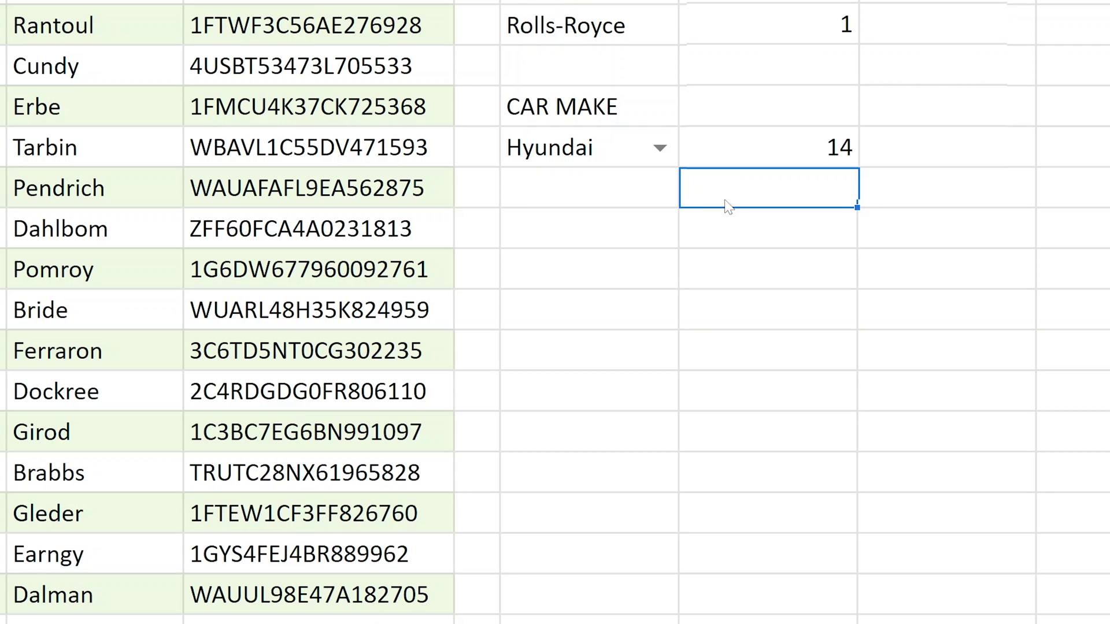
pyautogui.click(660, 148)
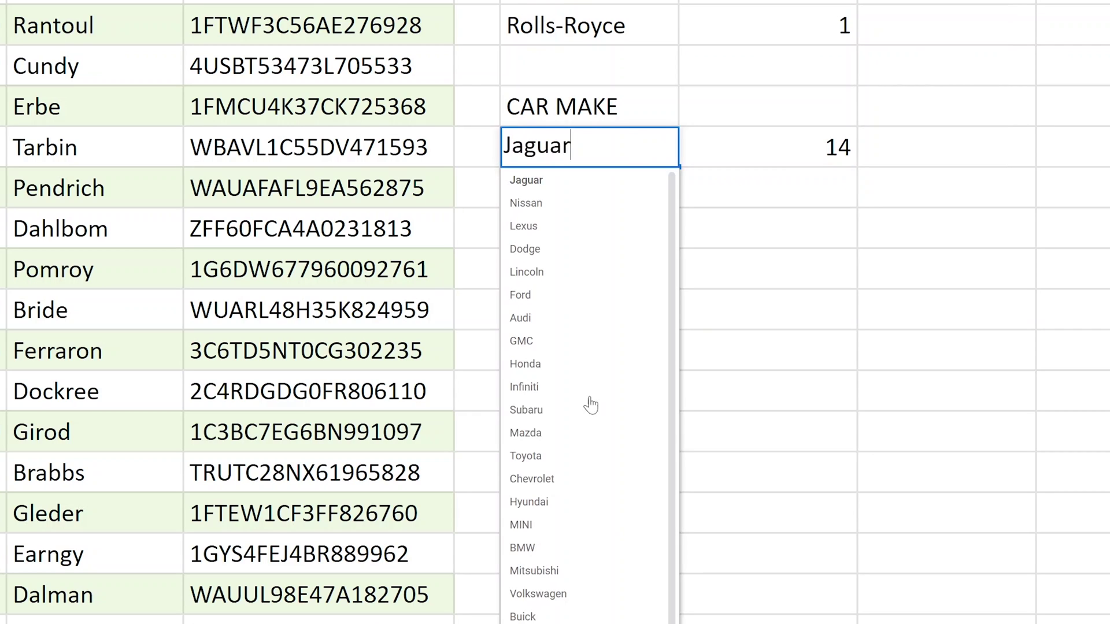
pyautogui.click(588, 499)
pyautogui.click(721, 204)
pyautogui.click(560, 243)
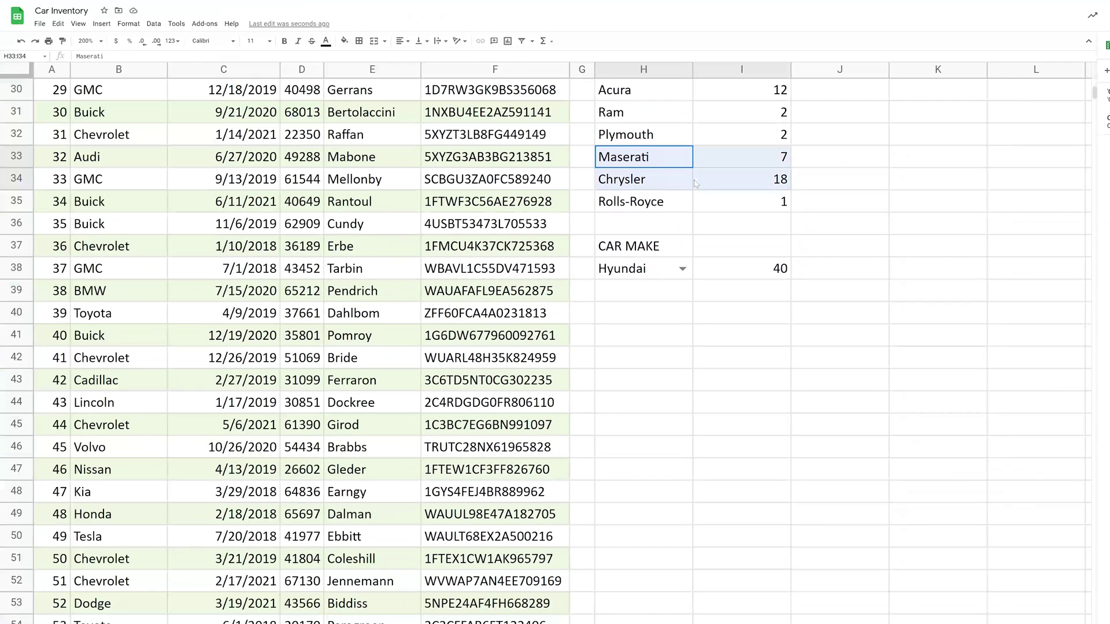
# Inspect the Maserati, Chrysler and Plymouth count formulas, then select empty cell H40.
pyautogui.moveTo(624, 157); pyautogui.dragTo(696, 184)
pyautogui.click(690, 184)
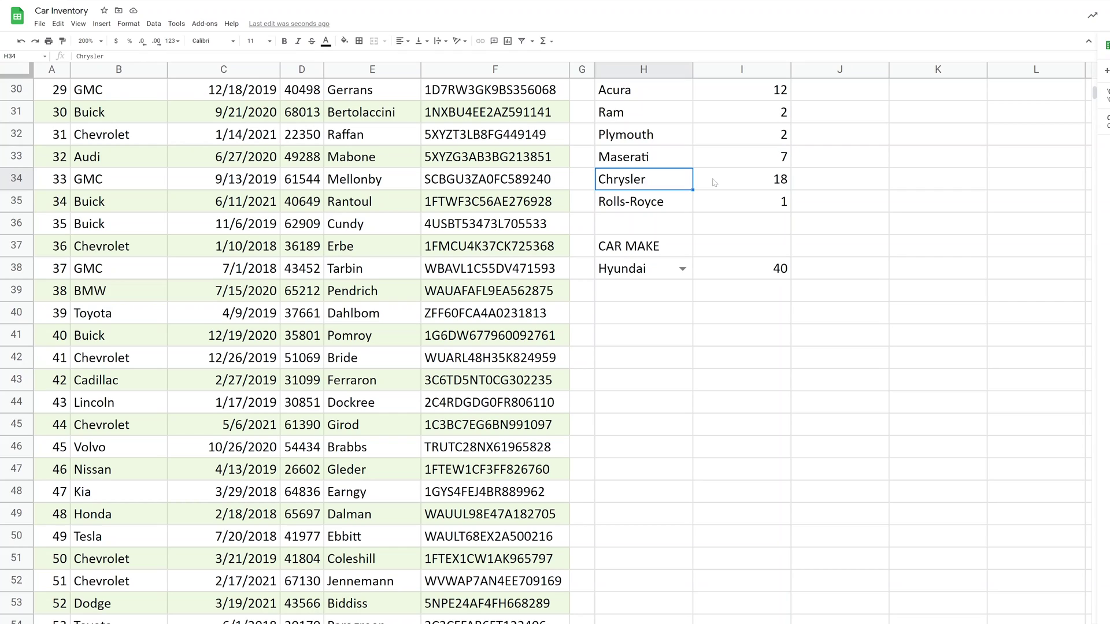
pyautogui.click(714, 183)
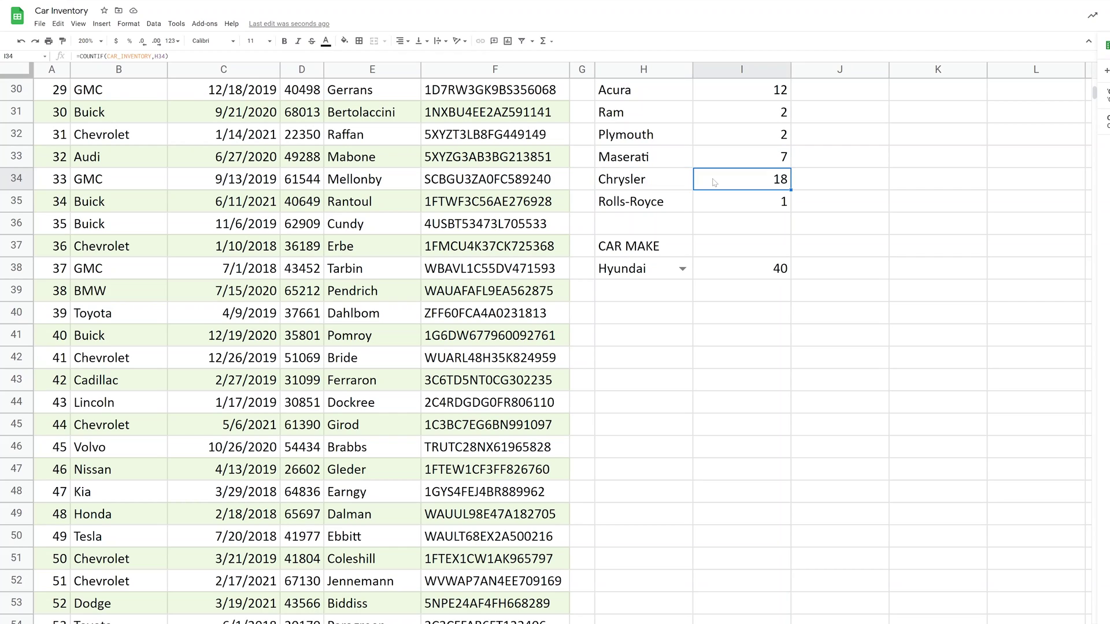
pyautogui.click(657, 163)
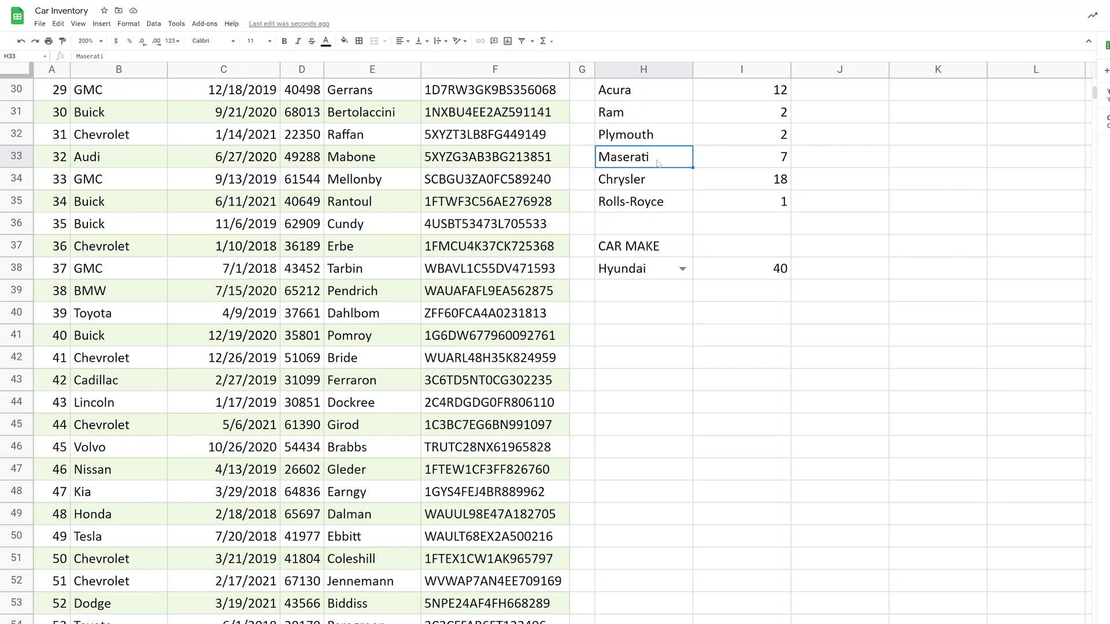
pyautogui.click(708, 142)
pyautogui.click(662, 174)
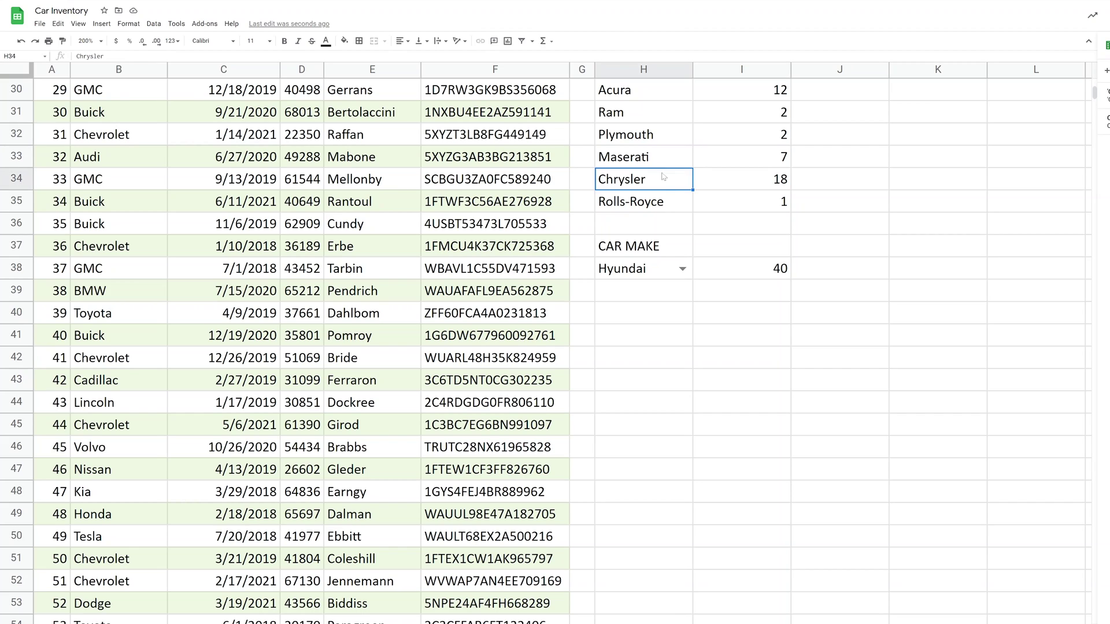
pyautogui.click(663, 204)
pyautogui.click(664, 246)
pyautogui.click(655, 310)
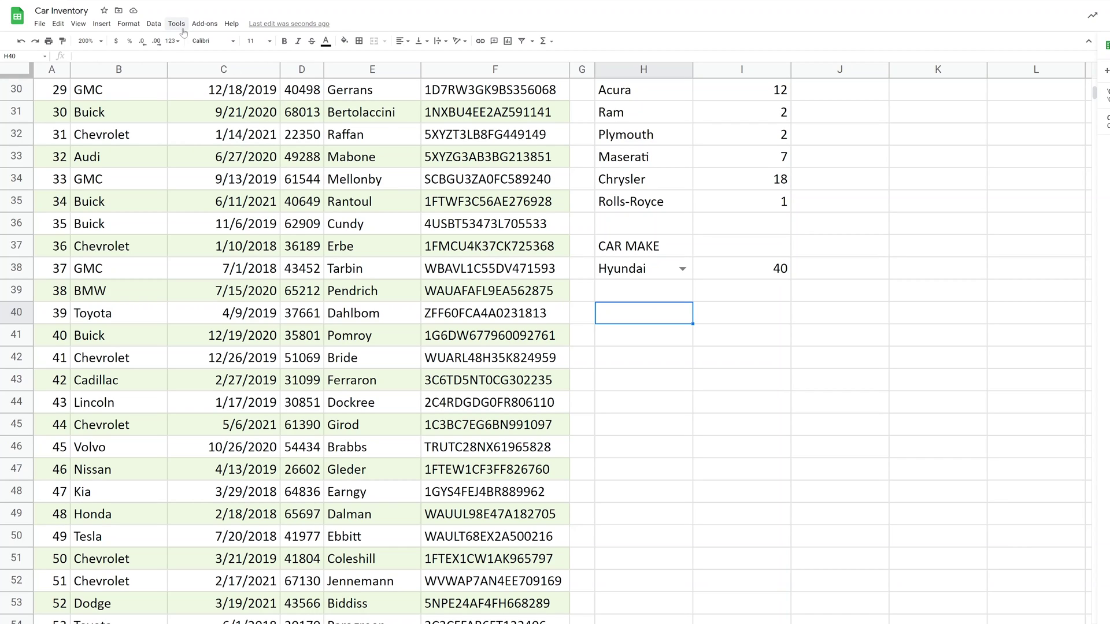
pyautogui.click(154, 23)
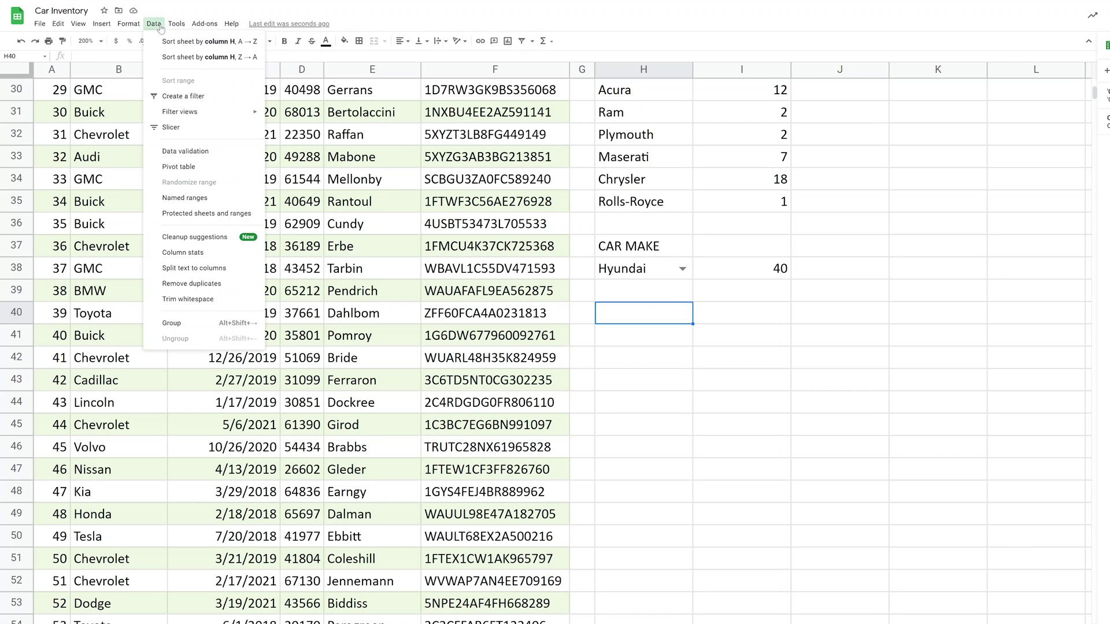
# Create an empty pivot table at Cars!H40 from the data range A1:F1001.
pyautogui.click(179, 172)
pyautogui.click(688, 303)
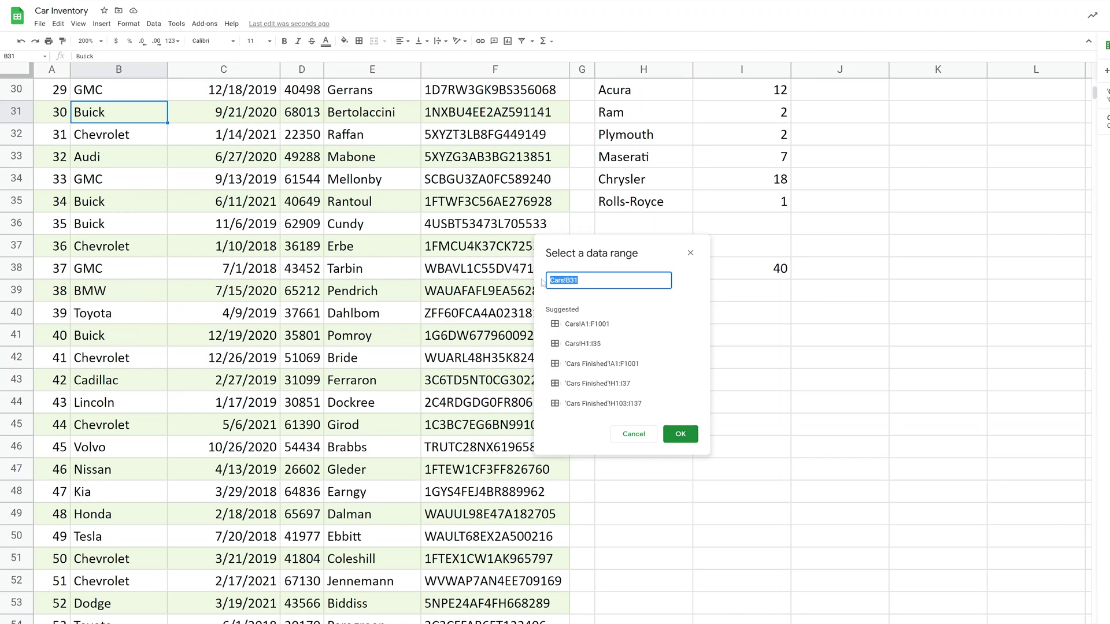
pyautogui.write('A1:F1001')
pyautogui.click(680, 434)
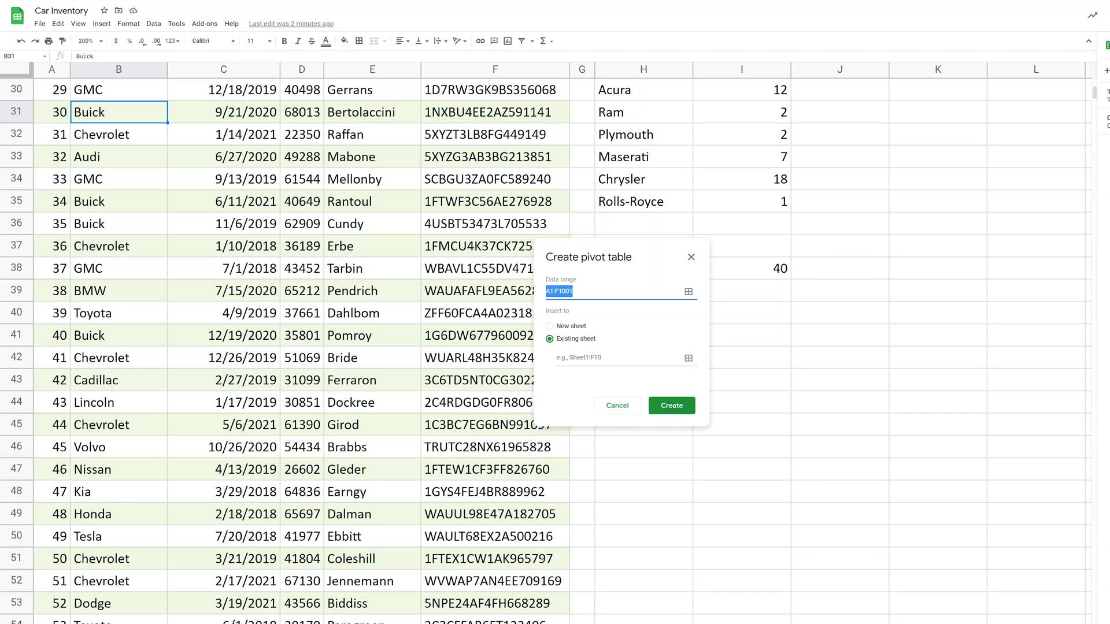
pyautogui.click(688, 358)
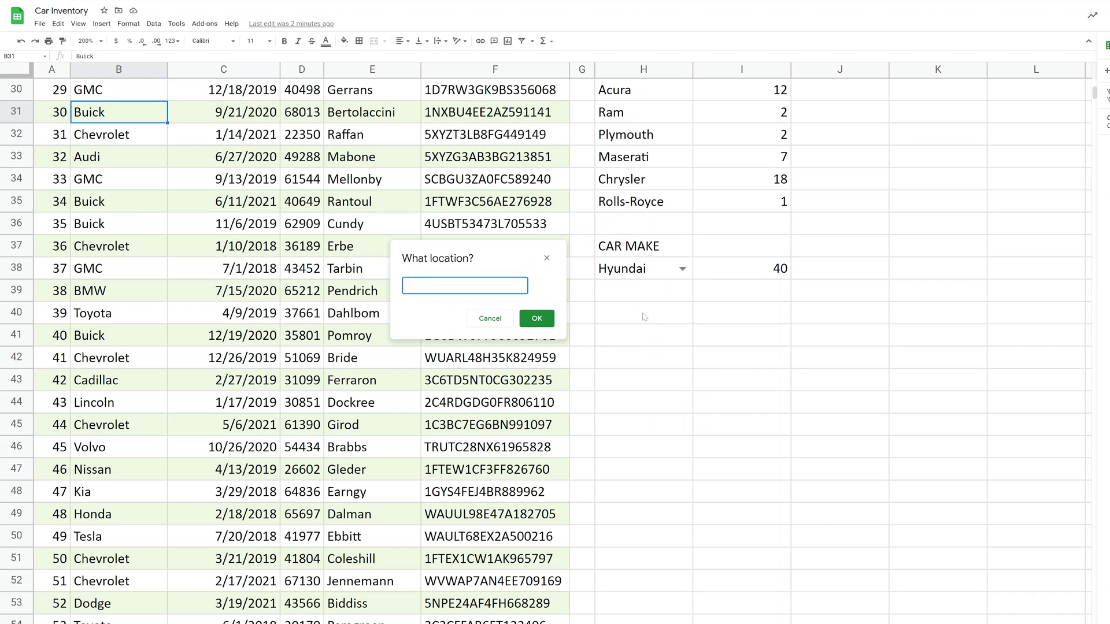
pyautogui.click(644, 316)
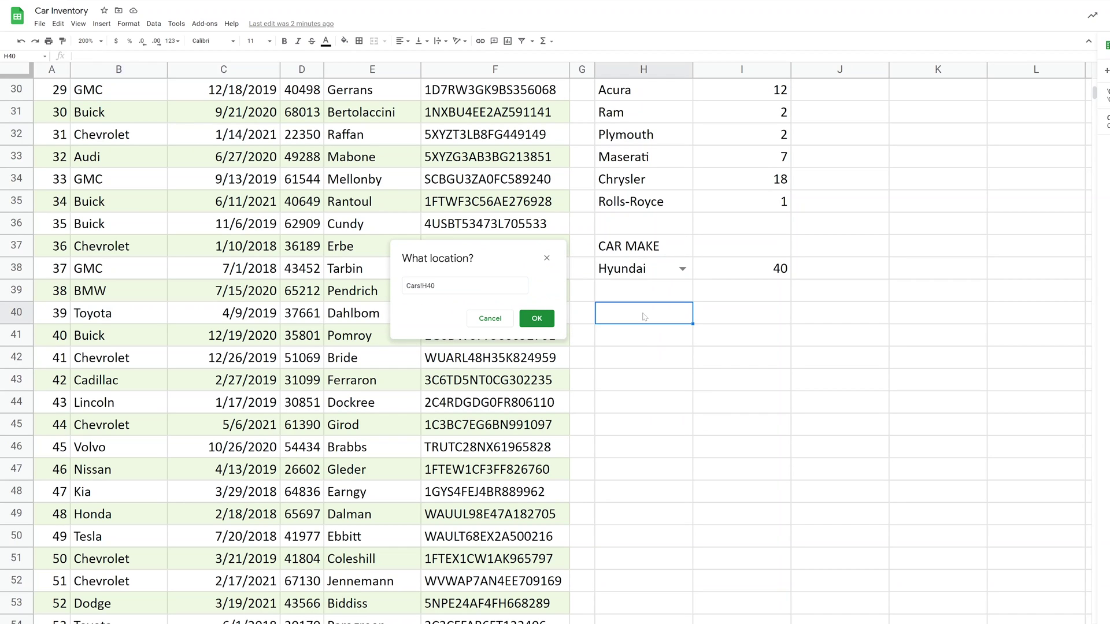
pyautogui.click(537, 318)
pyautogui.click(671, 405)
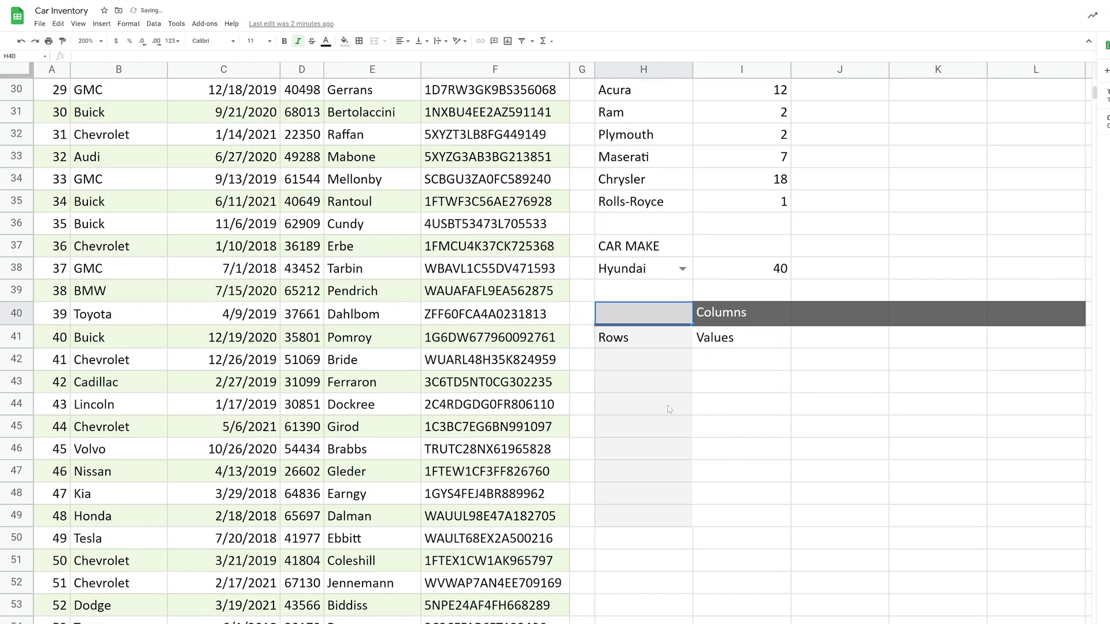
pyautogui.click(764, 343)
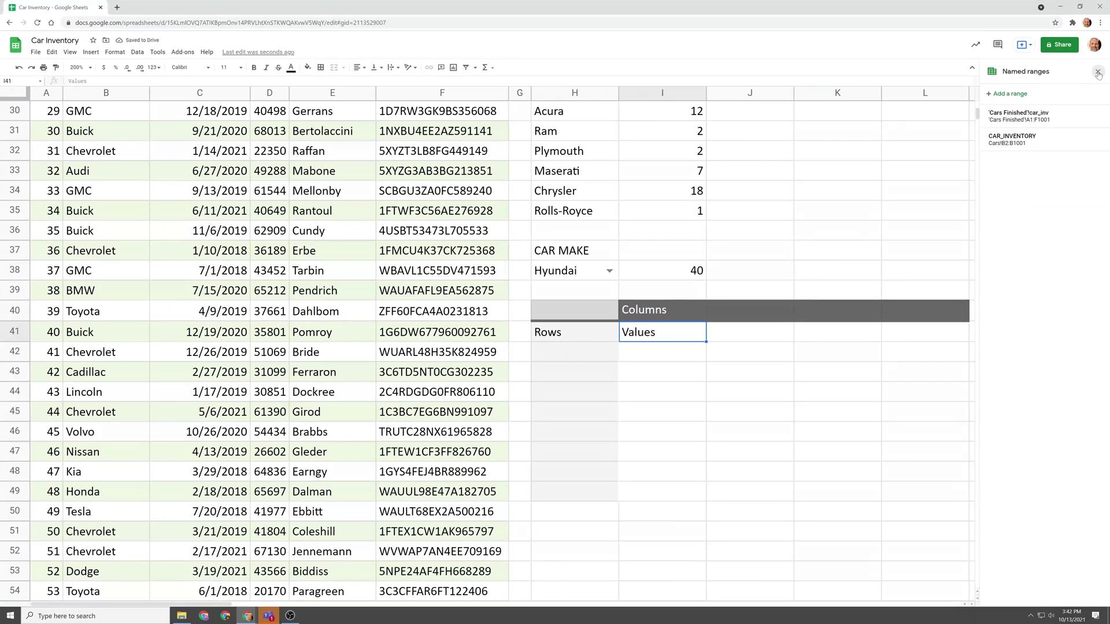
# Add Car Make to the pivot's Values as COUNTA, giving a total of 1000.
pyautogui.click(1098, 73)
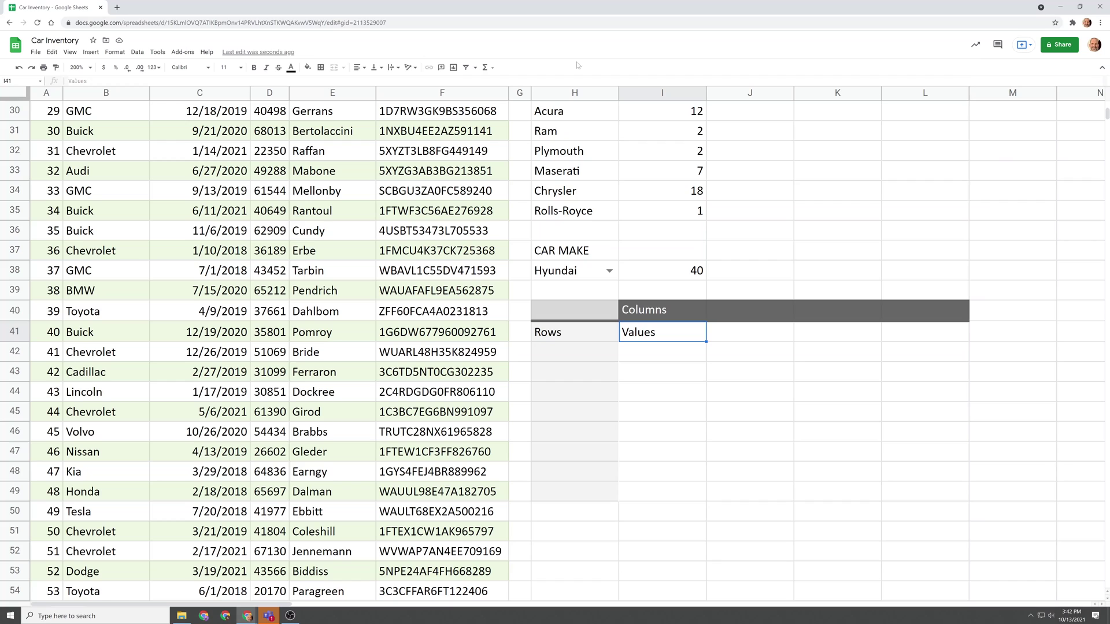
pyautogui.click(137, 52)
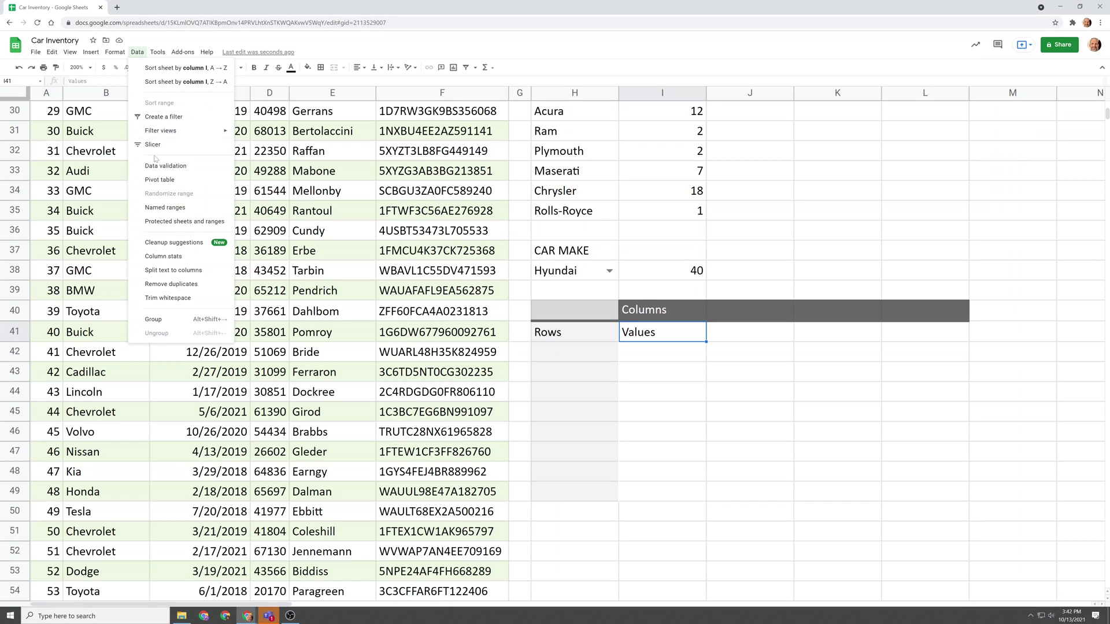
pyautogui.click(160, 180)
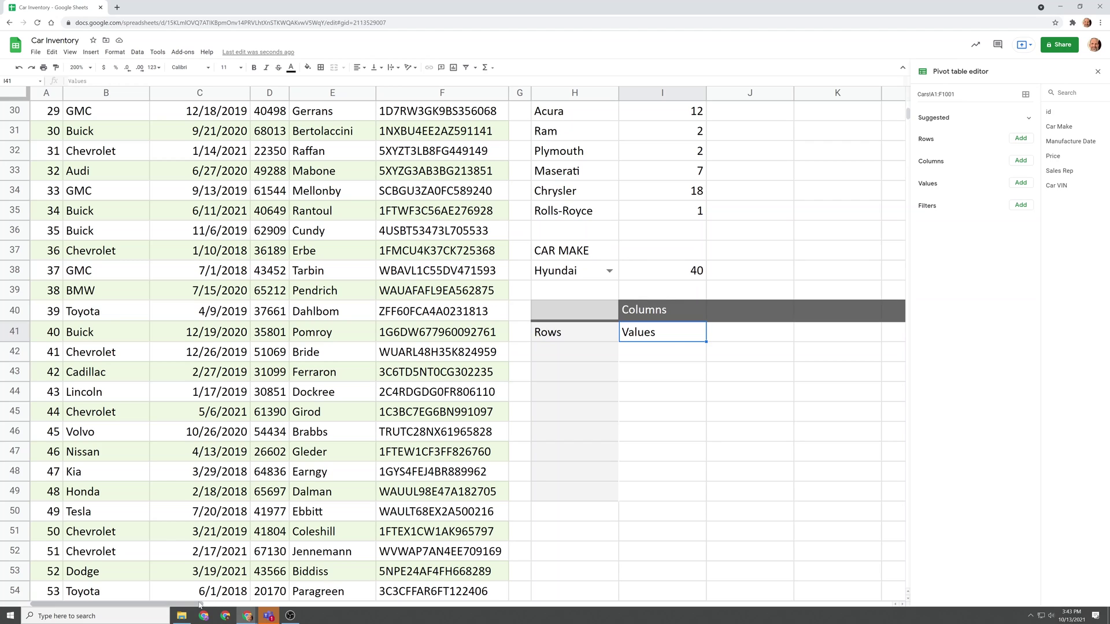
pyautogui.moveTo(201, 605); pyautogui.dragTo(257, 607)
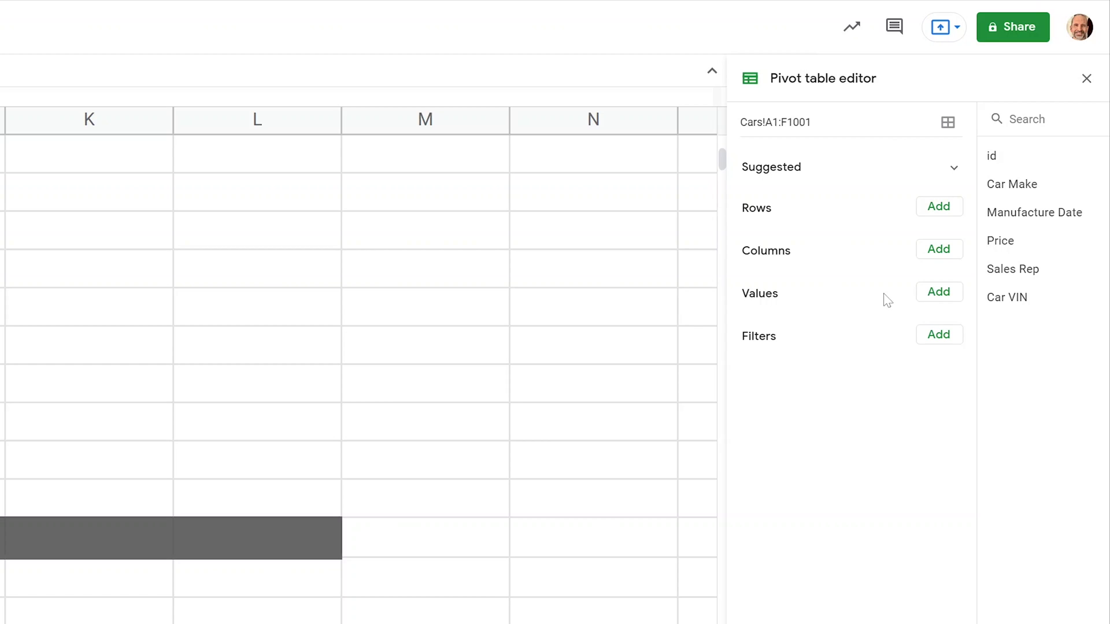
pyautogui.click(1021, 184)
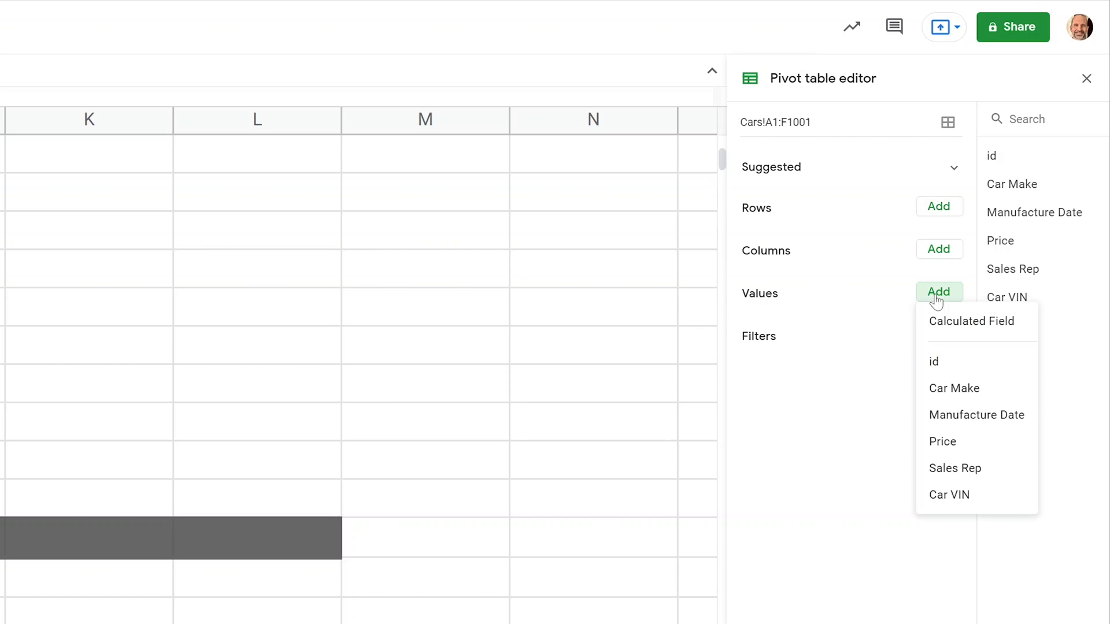
pyautogui.click(961, 398)
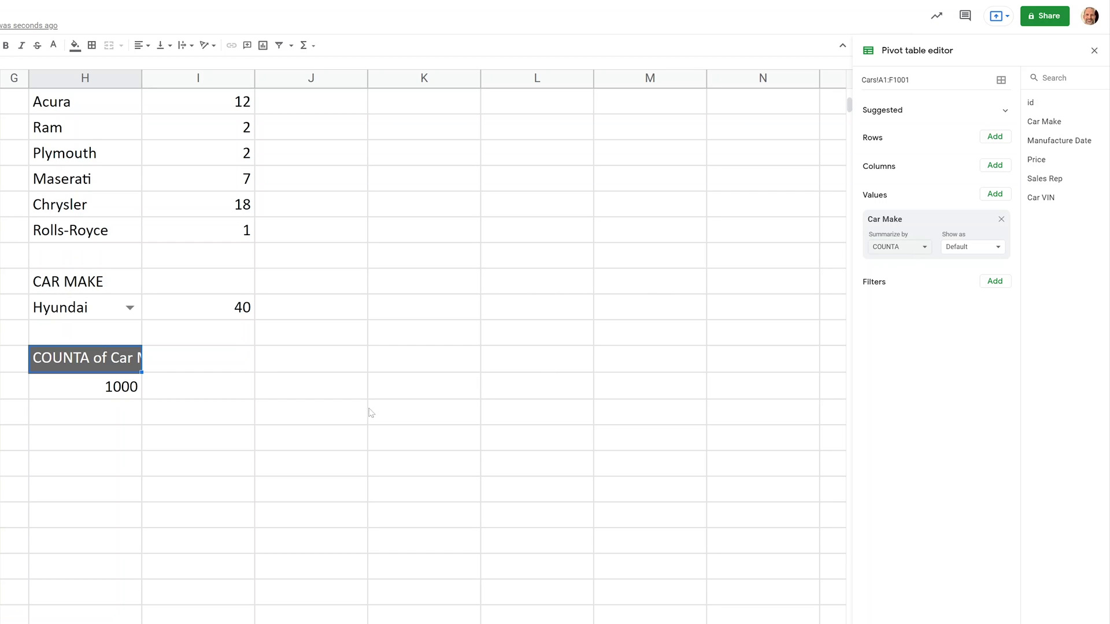
# Select the pivot's 1000 total and the cells below and beside it.
pyautogui.click(133, 398)
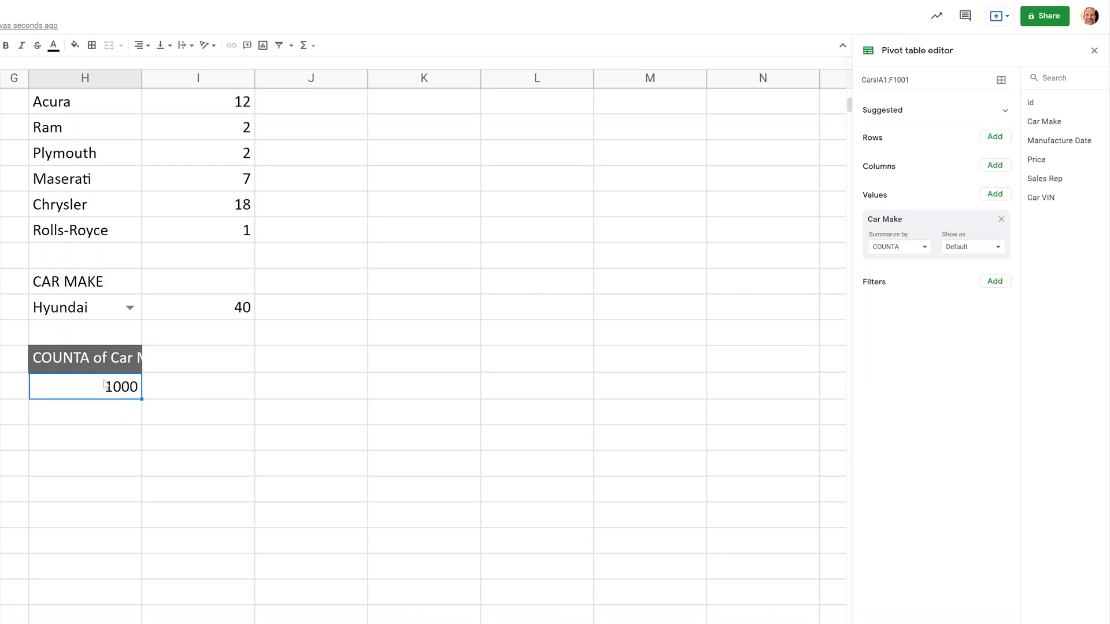
pyautogui.moveTo(85, 395); pyautogui.dragTo(85, 582)
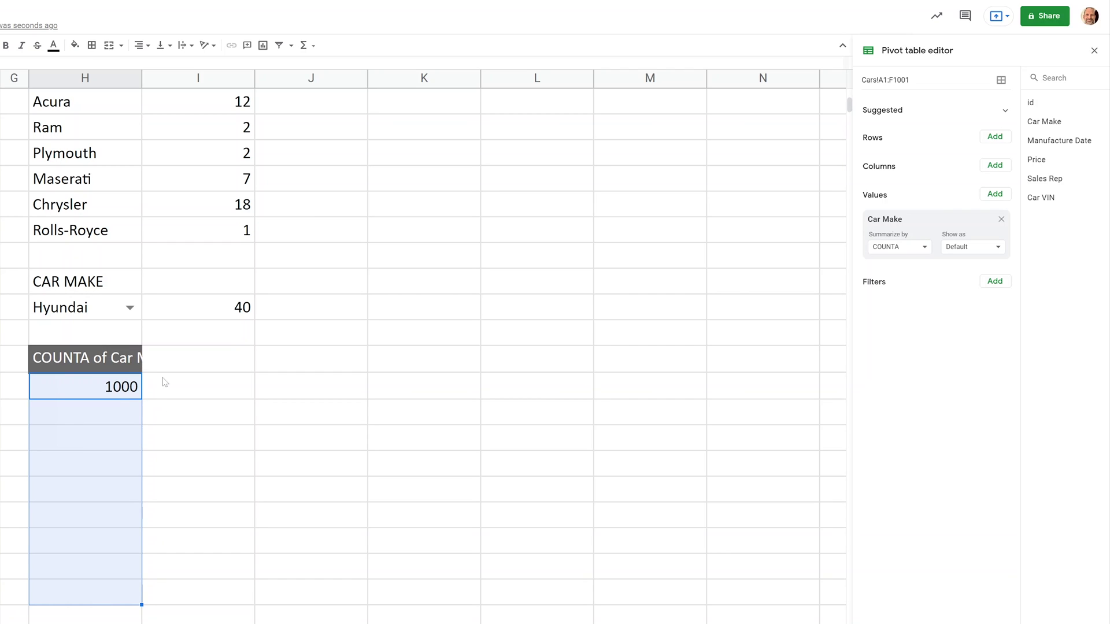
pyautogui.moveTo(165, 382); pyautogui.dragTo(317, 383)
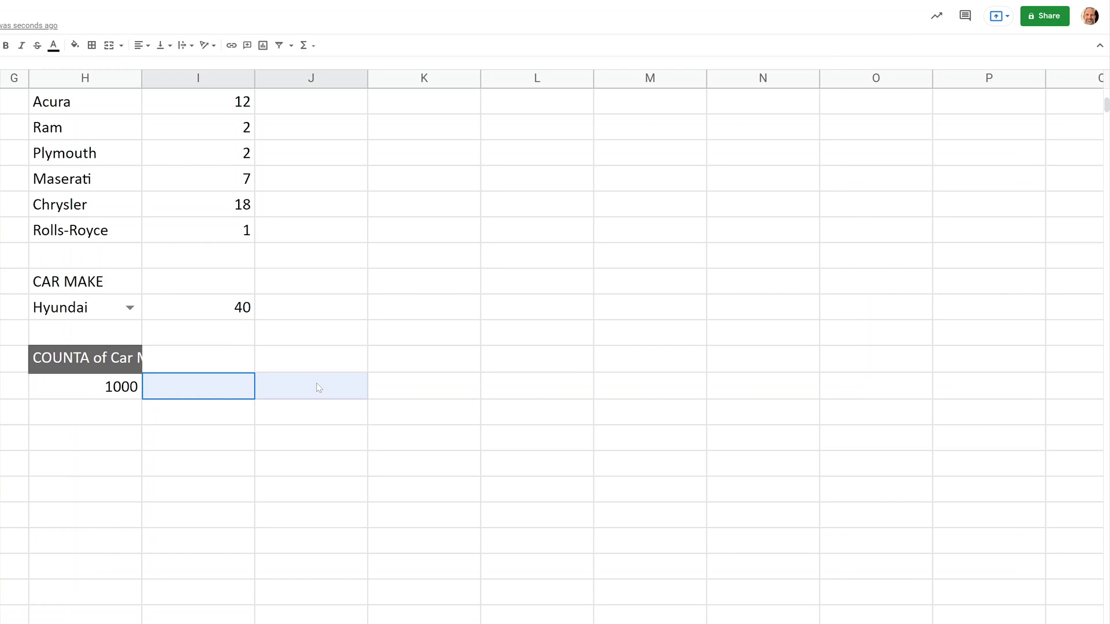
pyautogui.click(99, 388)
pyautogui.moveTo(94, 391); pyautogui.dragTo(93, 604)
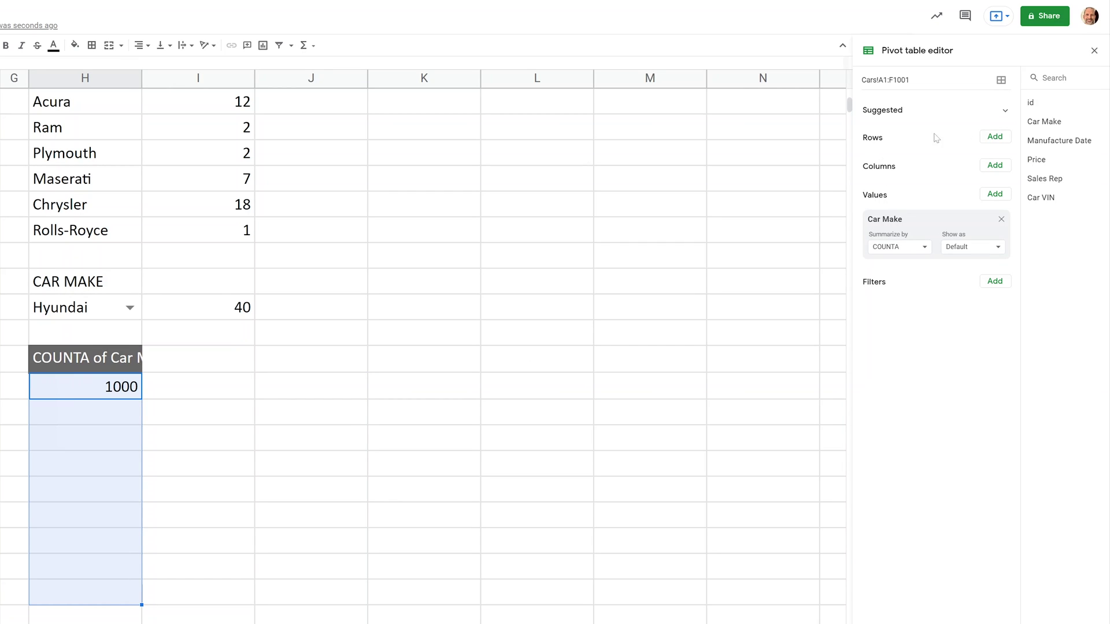
pyautogui.click(995, 136)
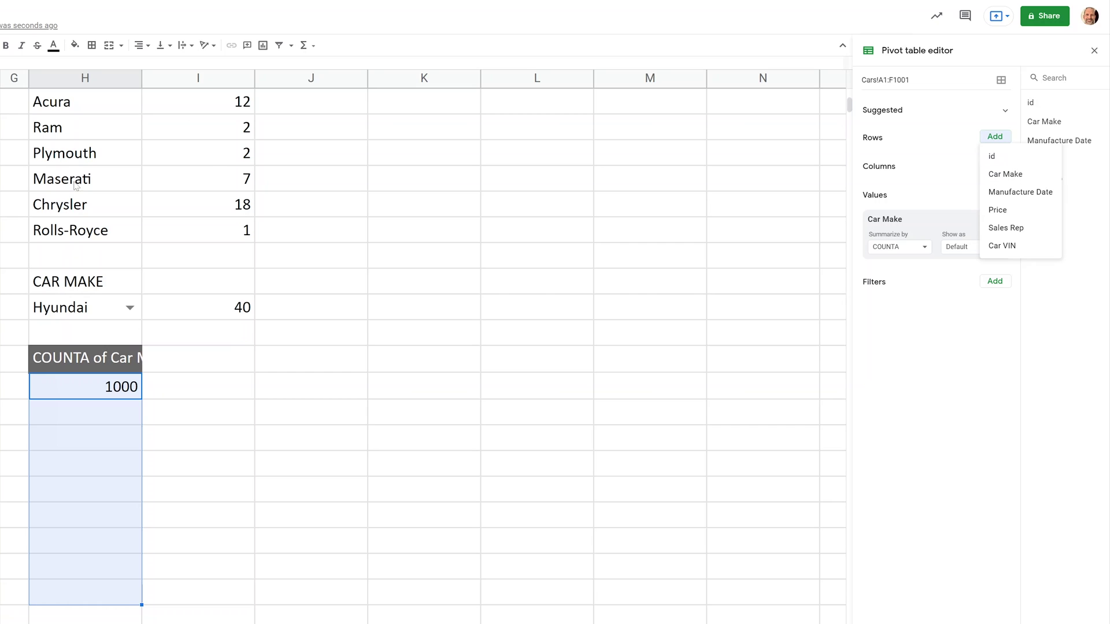
# Group pivot rows by Car Make and check the Acura, Audi, BMW, Buick and 1000 Grand Total counts.
pyautogui.click(998, 175)
pyautogui.scroll(-5, 492, 344)
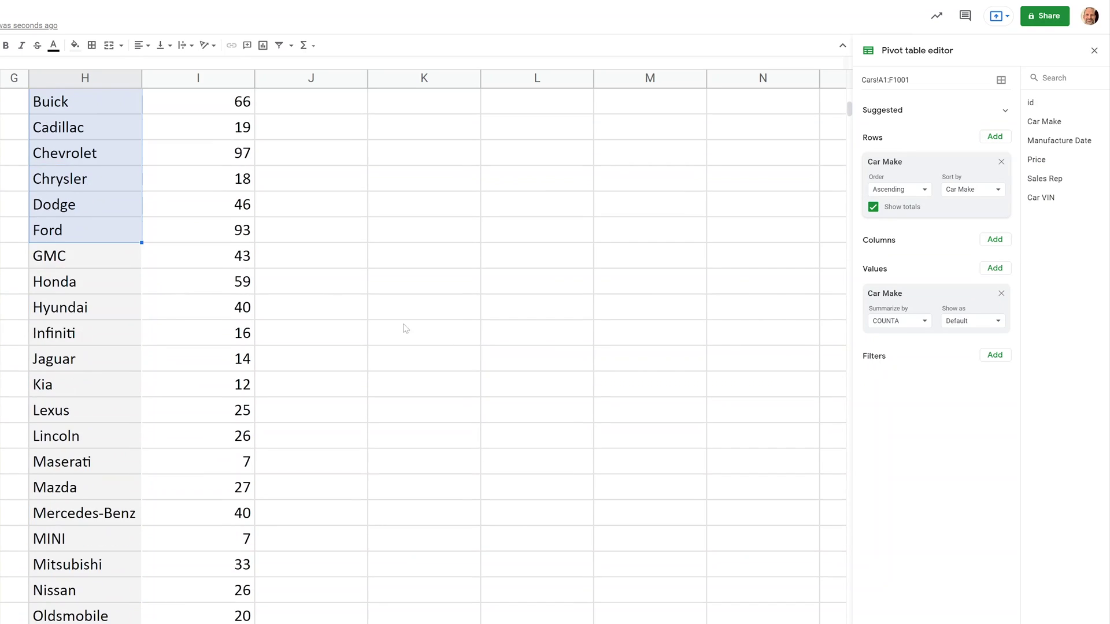
pyautogui.scroll(4, 229, 250)
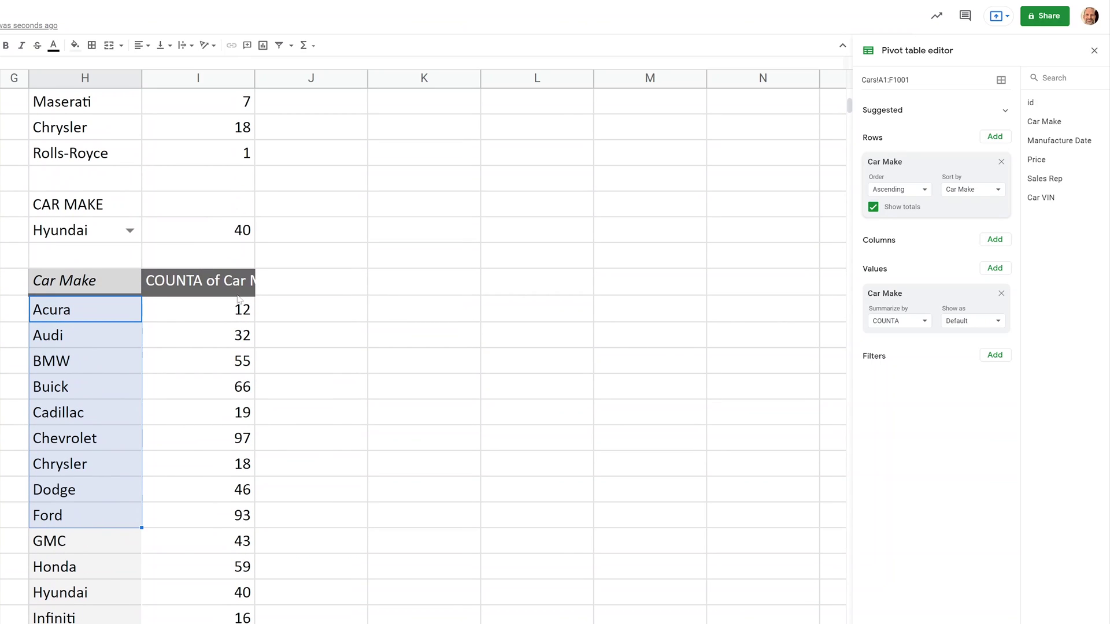
pyautogui.click(180, 316)
pyautogui.click(182, 341)
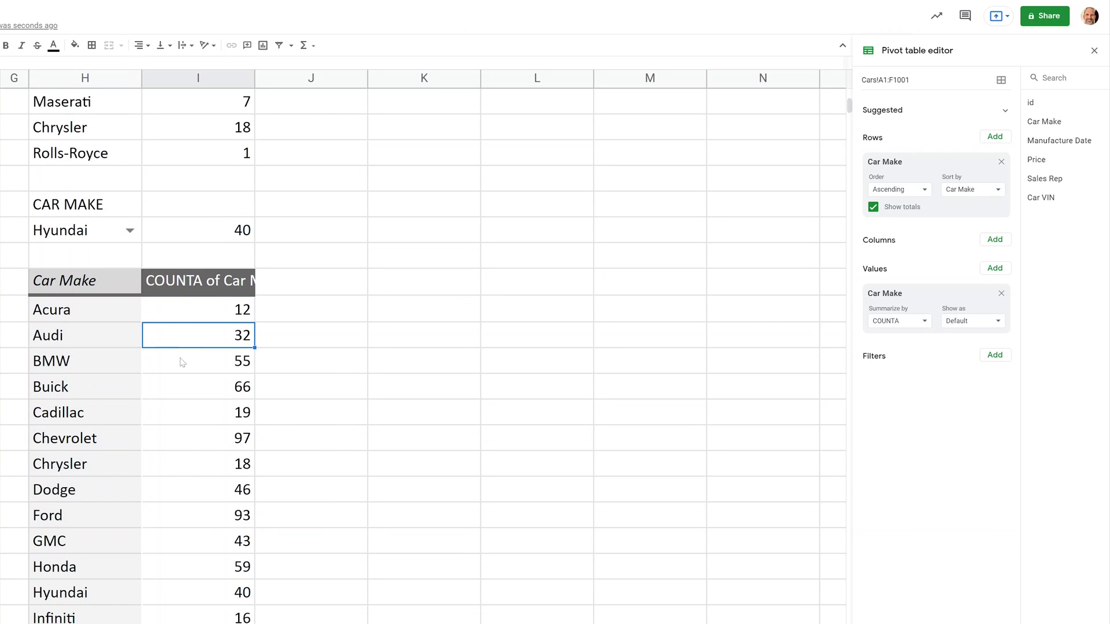
pyautogui.click(181, 359)
pyautogui.click(176, 397)
pyautogui.scroll(-7, 177, 402)
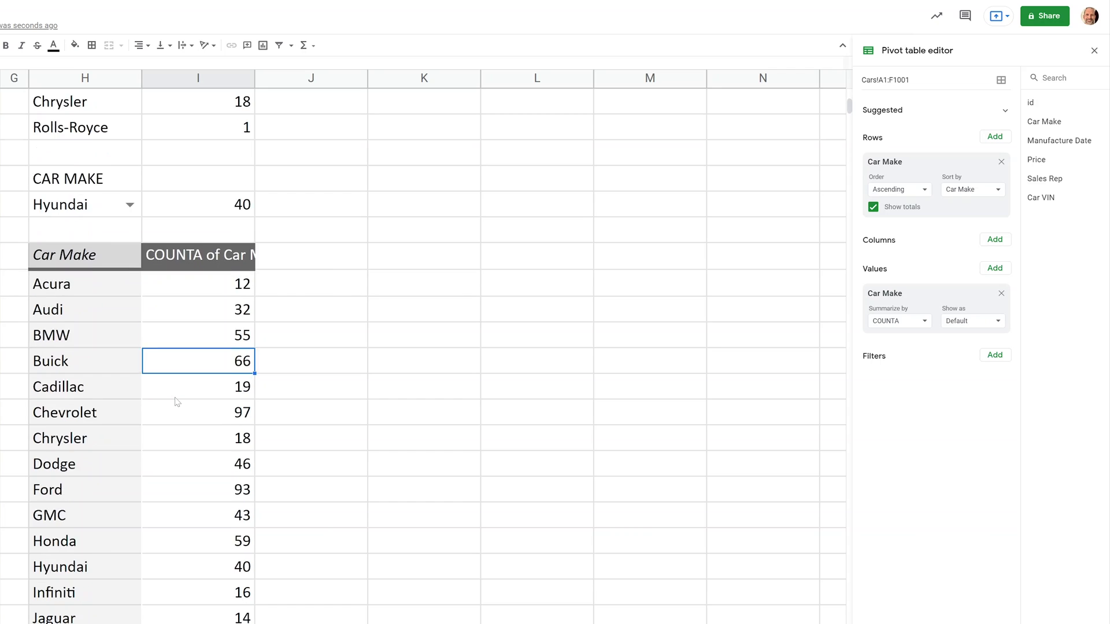
pyautogui.scroll(-2, 177, 405)
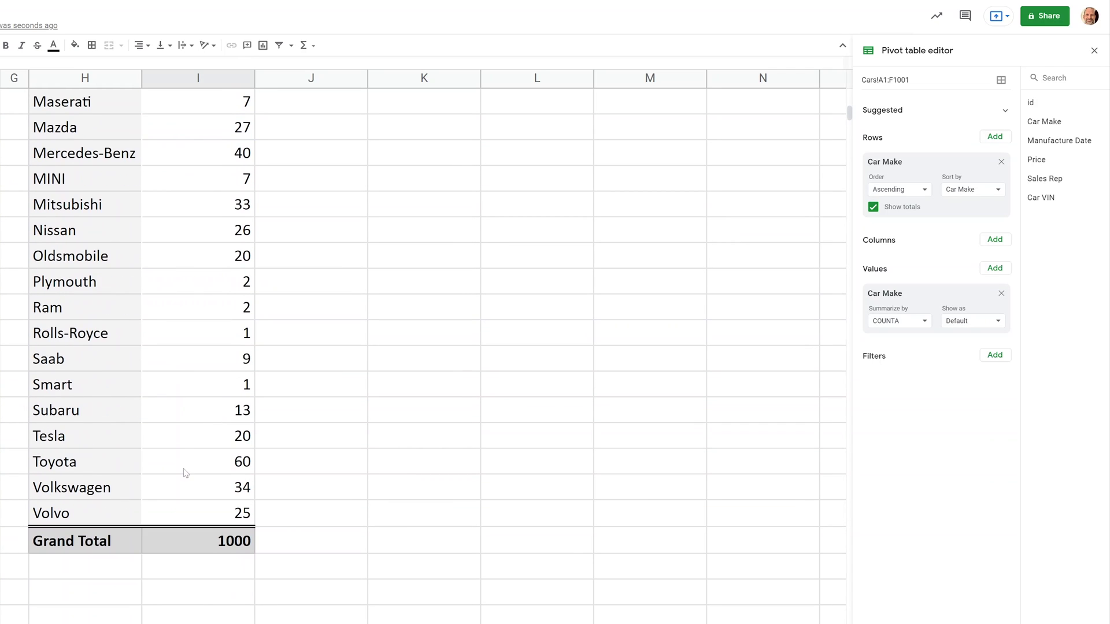
pyautogui.click(181, 522)
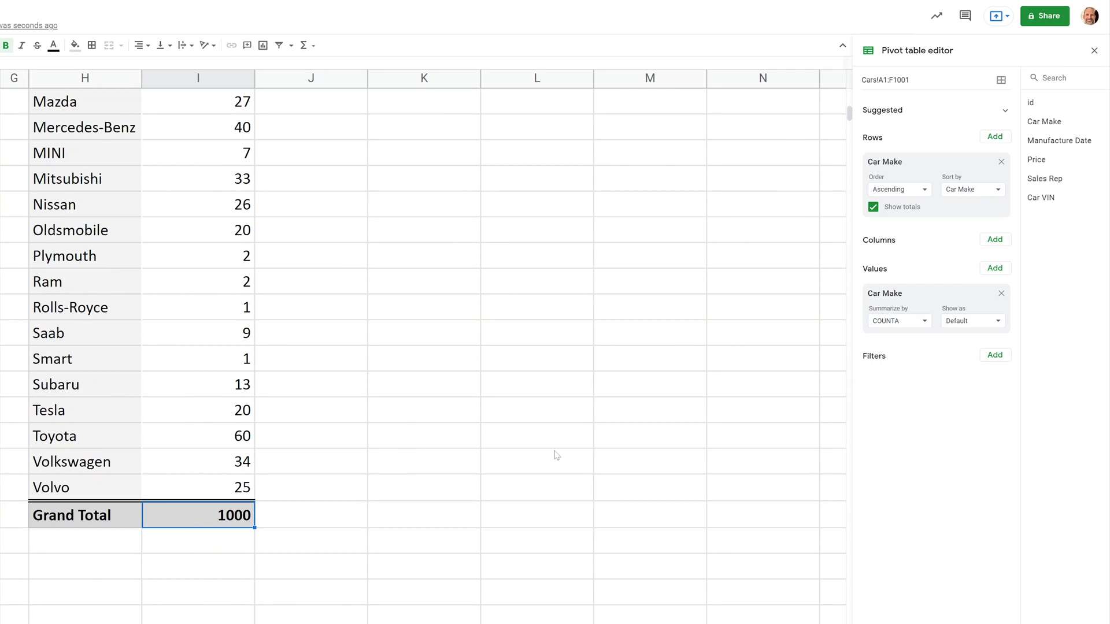
# Hide the pivot's Grand Total row, restore it, and check Hyundai's count of 40.
pyautogui.click(874, 208)
pyautogui.scroll(-6, 254, 369)
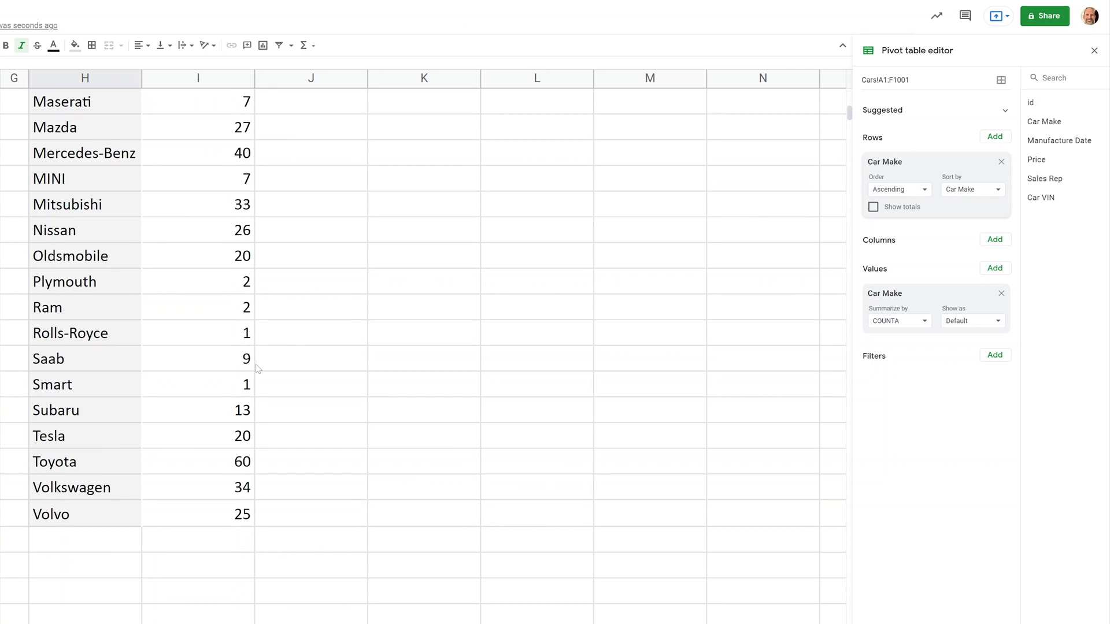
pyautogui.scroll(8, 258, 368)
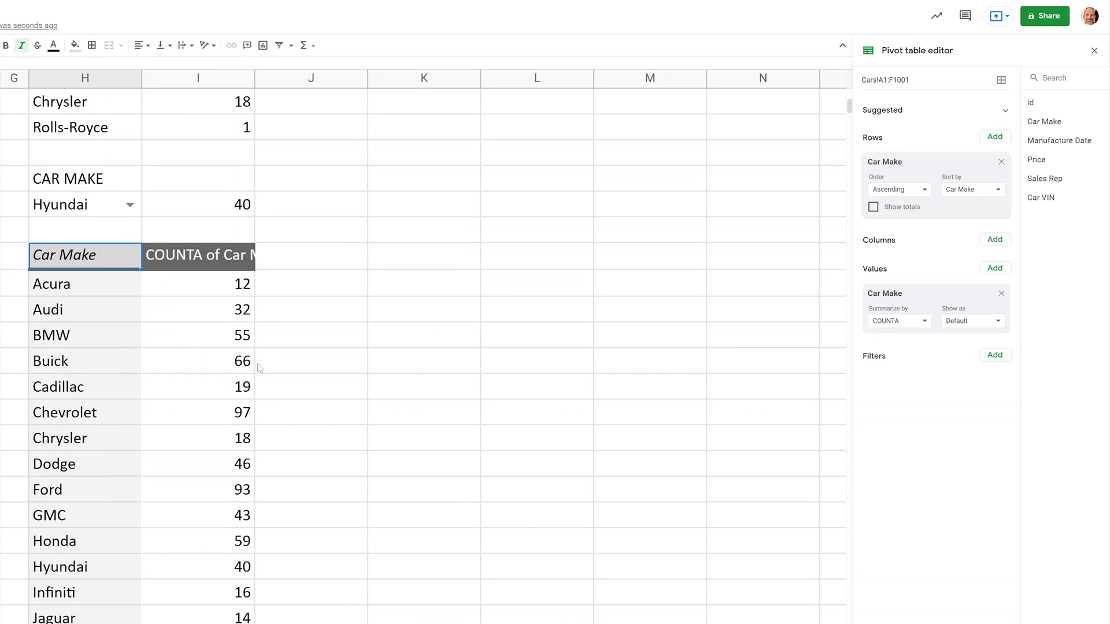
pyautogui.scroll(-2, 258, 368)
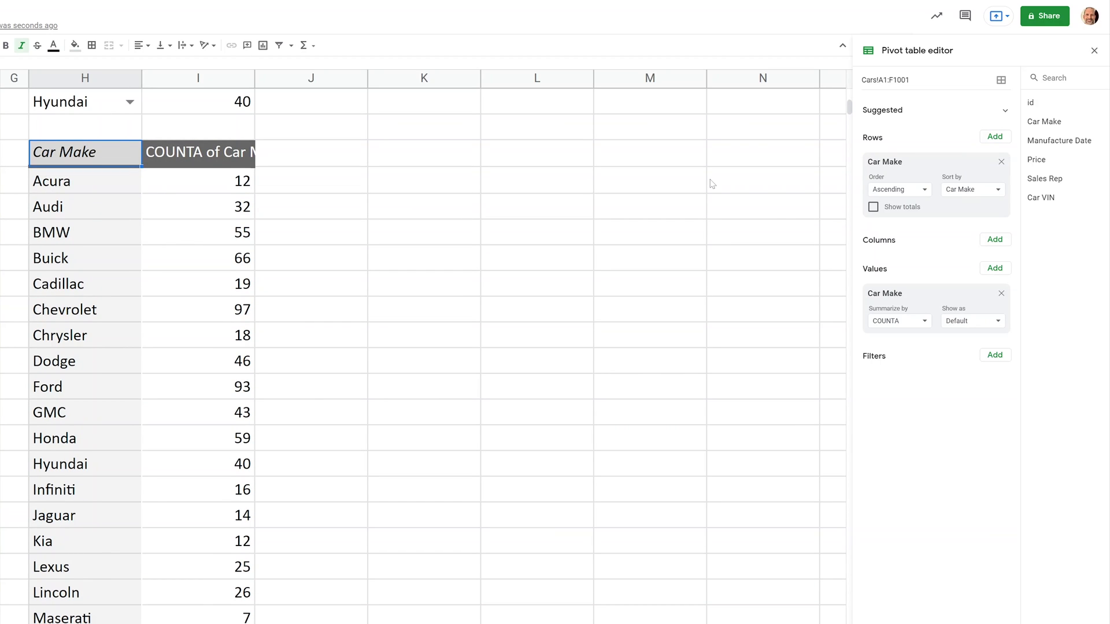
pyautogui.click(874, 207)
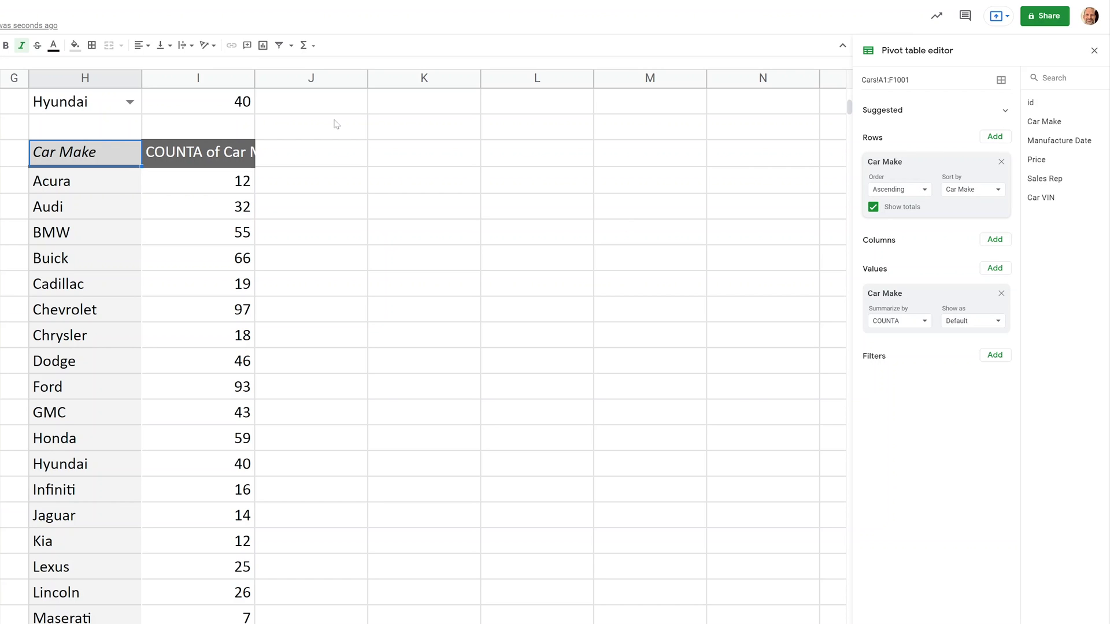
pyautogui.click(234, 105)
pyautogui.click(239, 208)
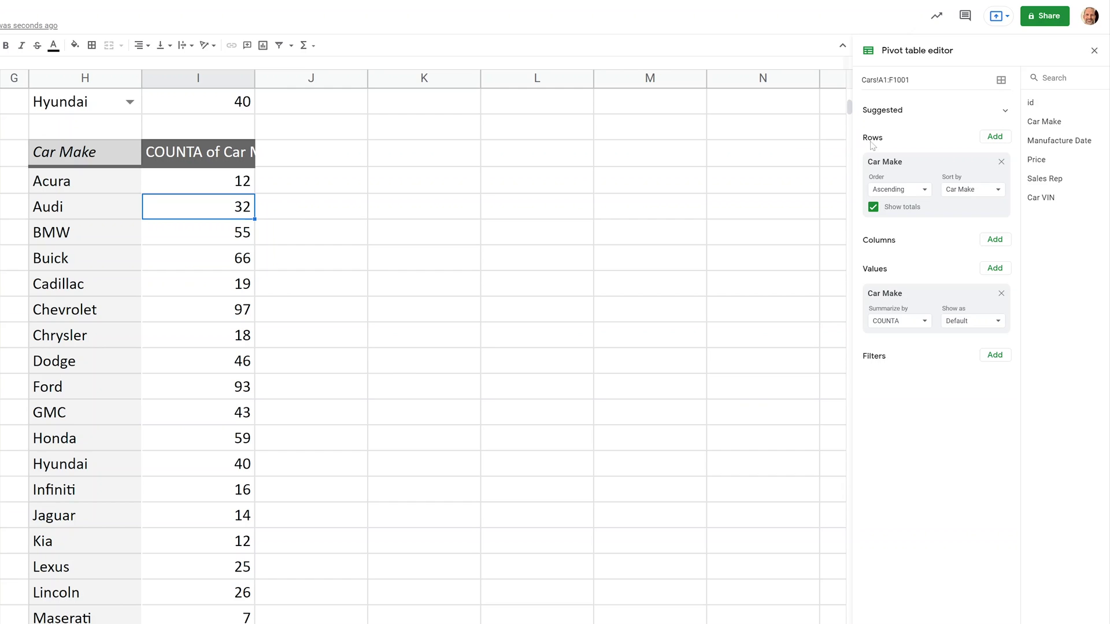
pyautogui.click(992, 138)
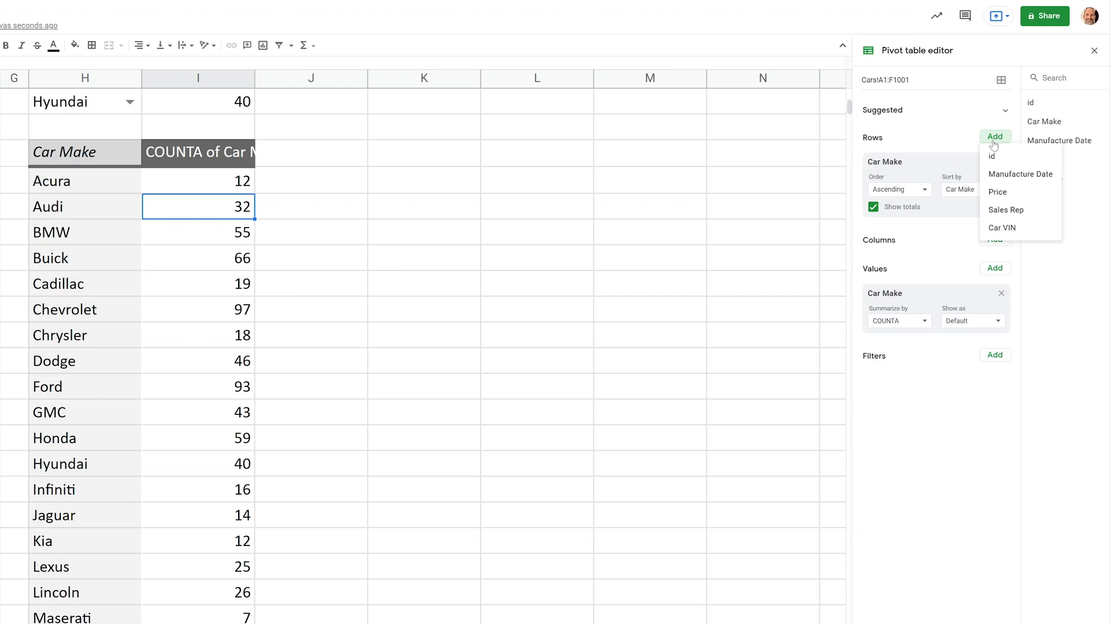
pyautogui.click(1000, 174)
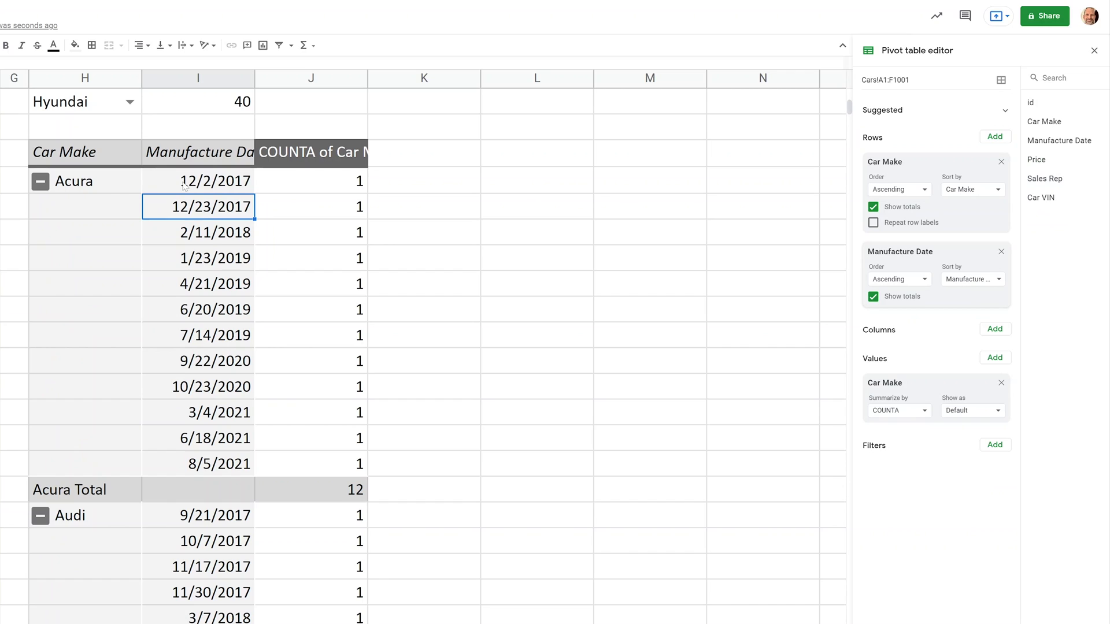
pyautogui.click(103, 192)
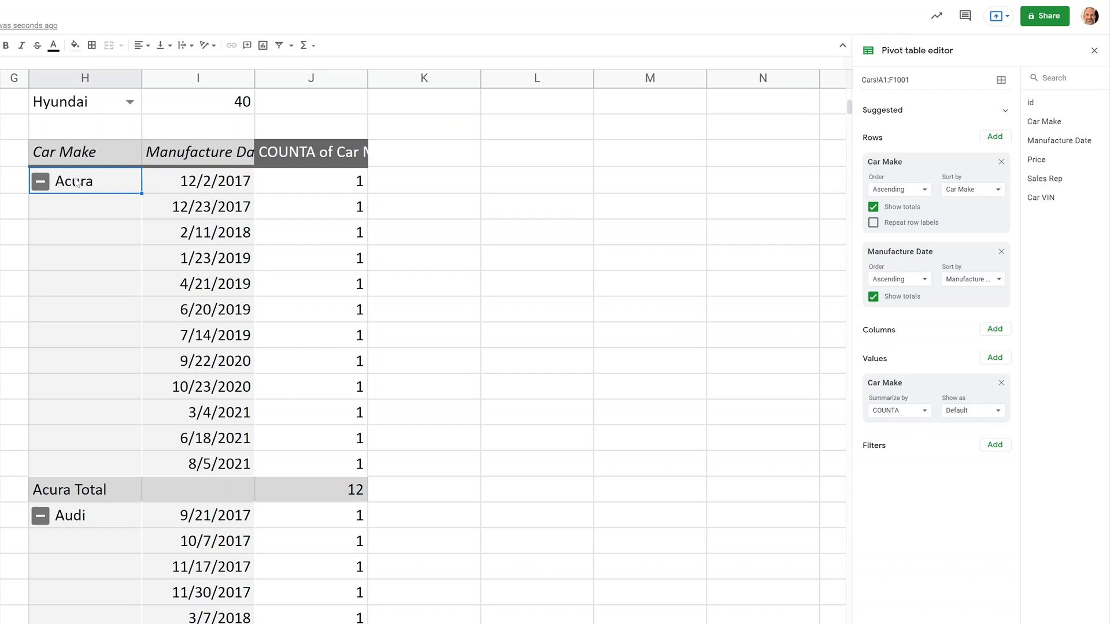
pyautogui.moveTo(178, 191); pyautogui.dragTo(182, 261)
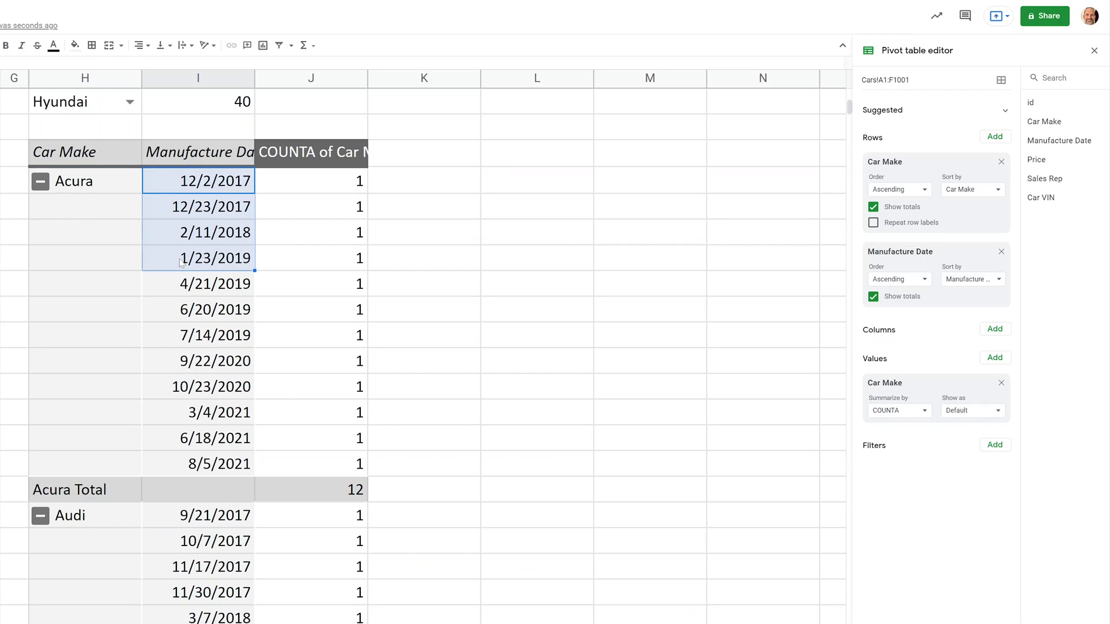
pyautogui.scroll(-10, 258, 421)
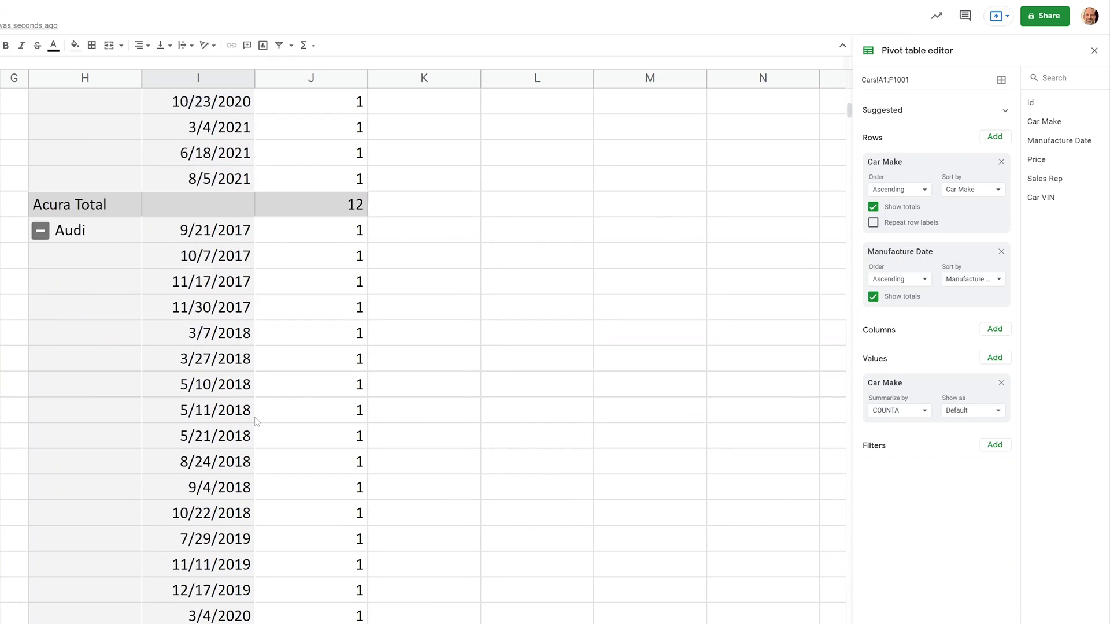
pyautogui.scroll(12, 258, 422)
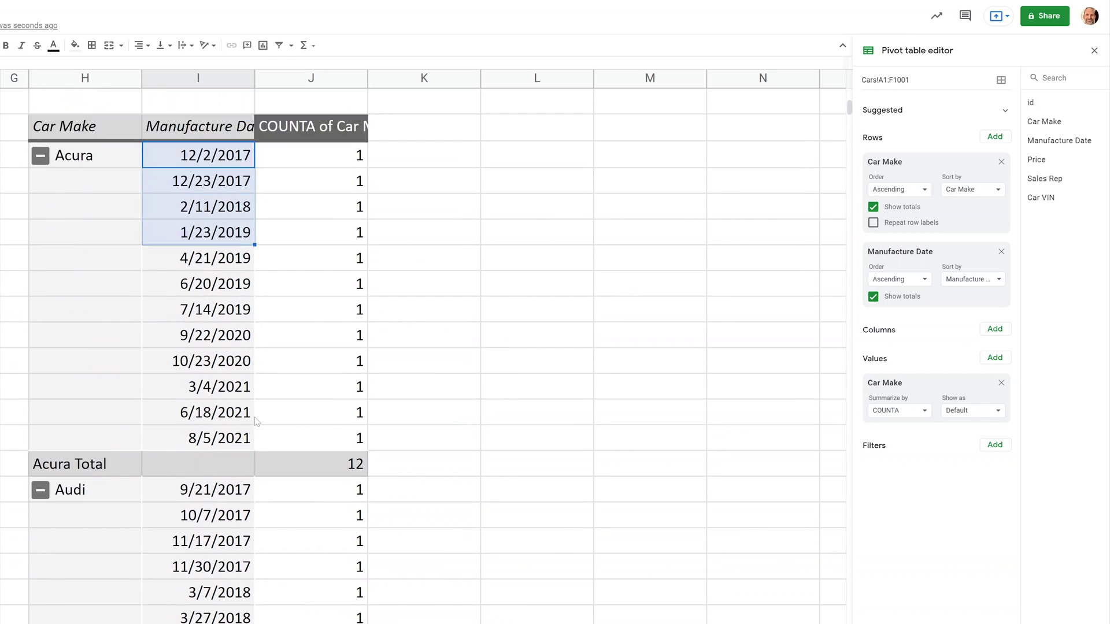
# Group the pivot's manufacture dates by Year-Quarter from the 1/23/2019 date.
pyautogui.scroll(1, 222, 412)
pyautogui.click(221, 412)
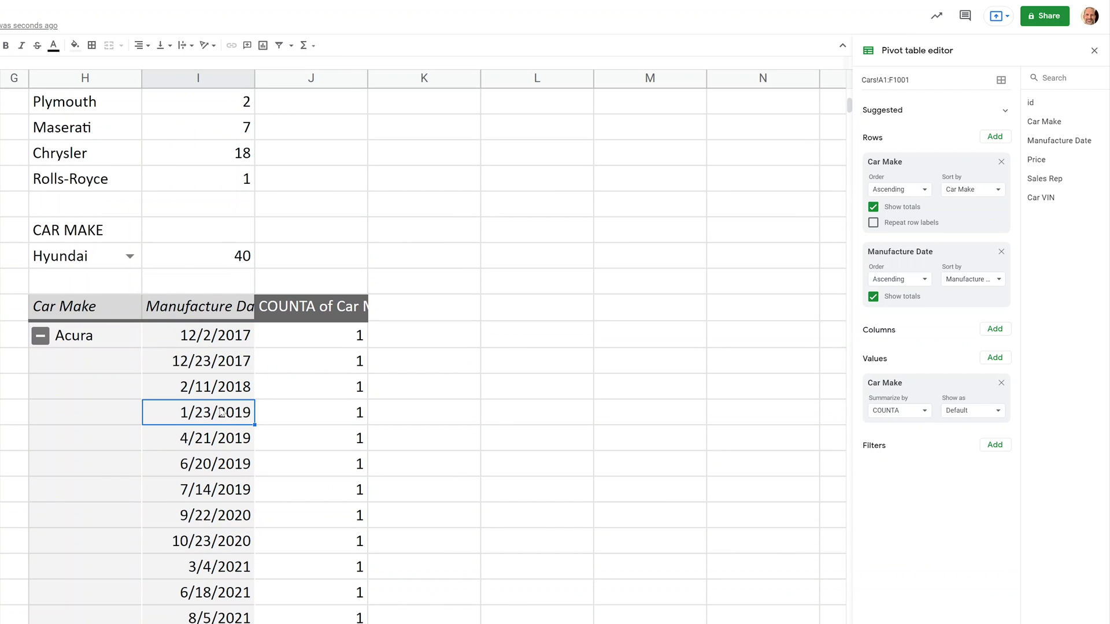
pyautogui.rightClick(221, 412)
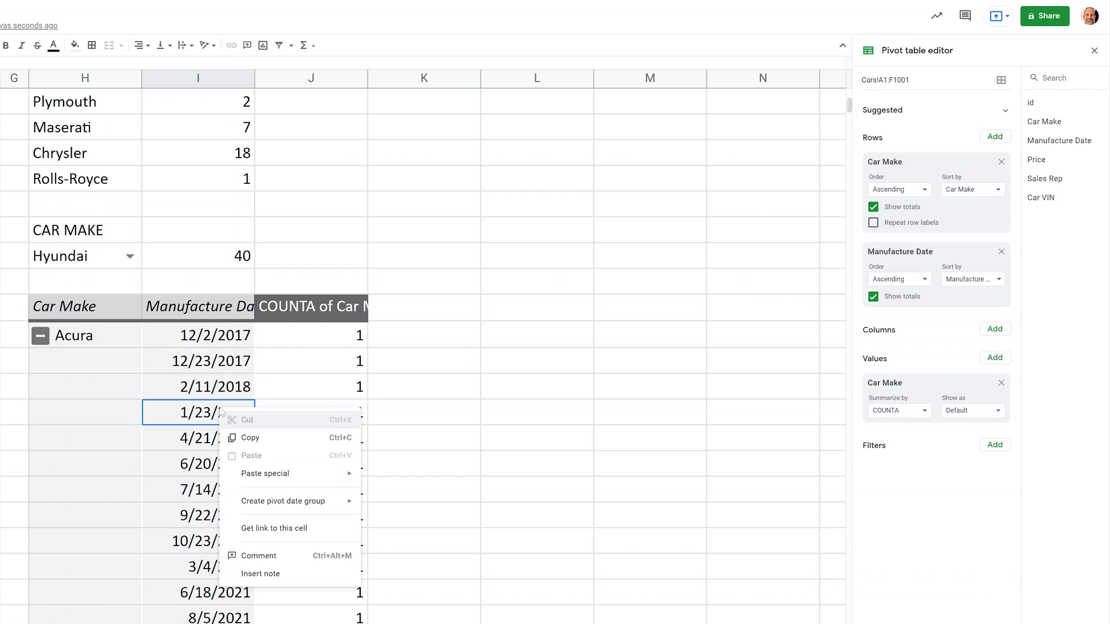
pyautogui.moveTo(287, 502)
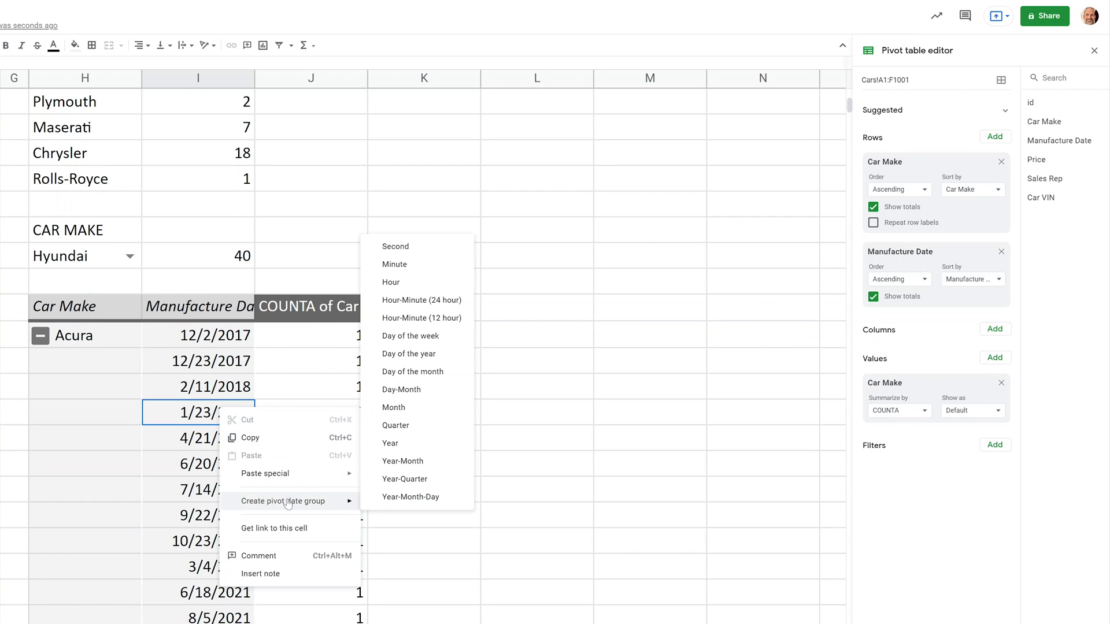
pyautogui.click(422, 486)
# Regroup the dates by Quarter only, so each make shows Q1–Q4 counts.
pyautogui.click(228, 341)
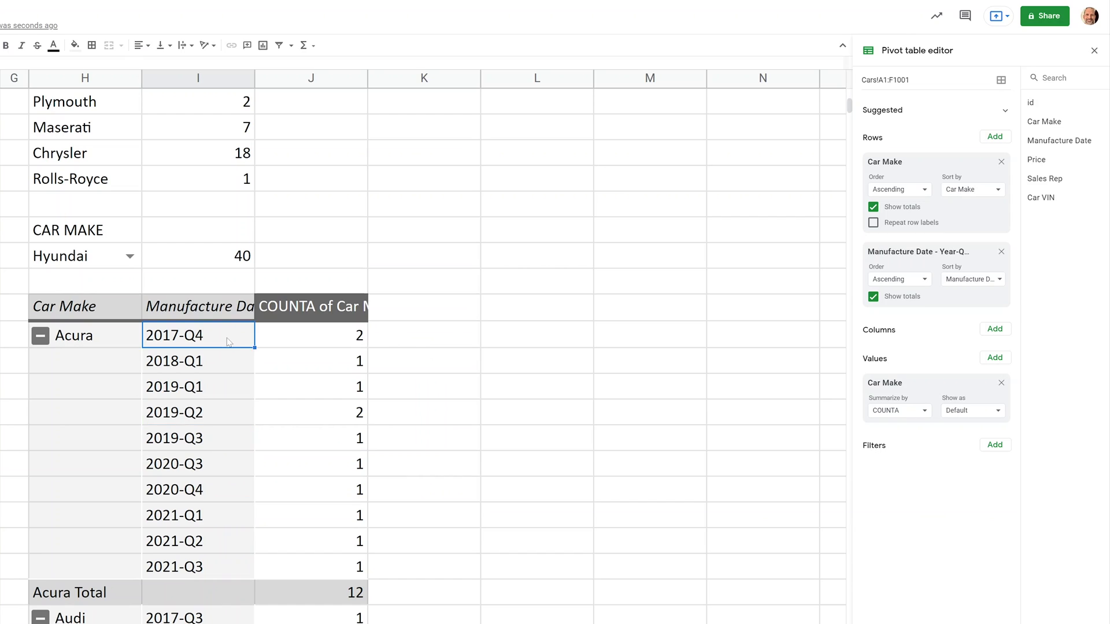
pyautogui.click(234, 362)
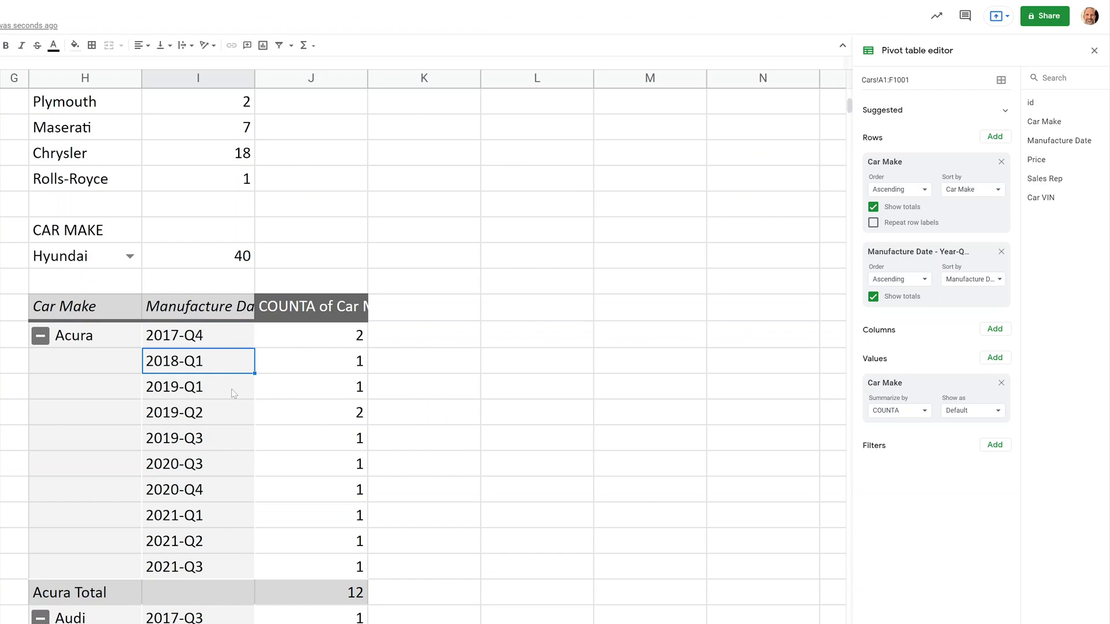
pyautogui.click(232, 391)
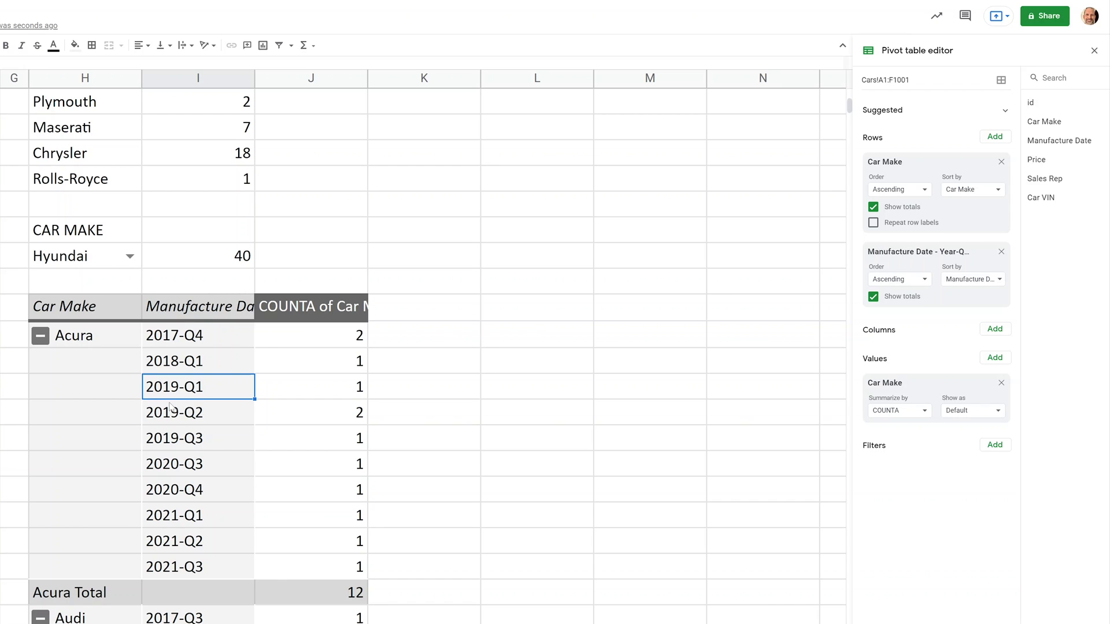
pyautogui.rightClick(215, 392)
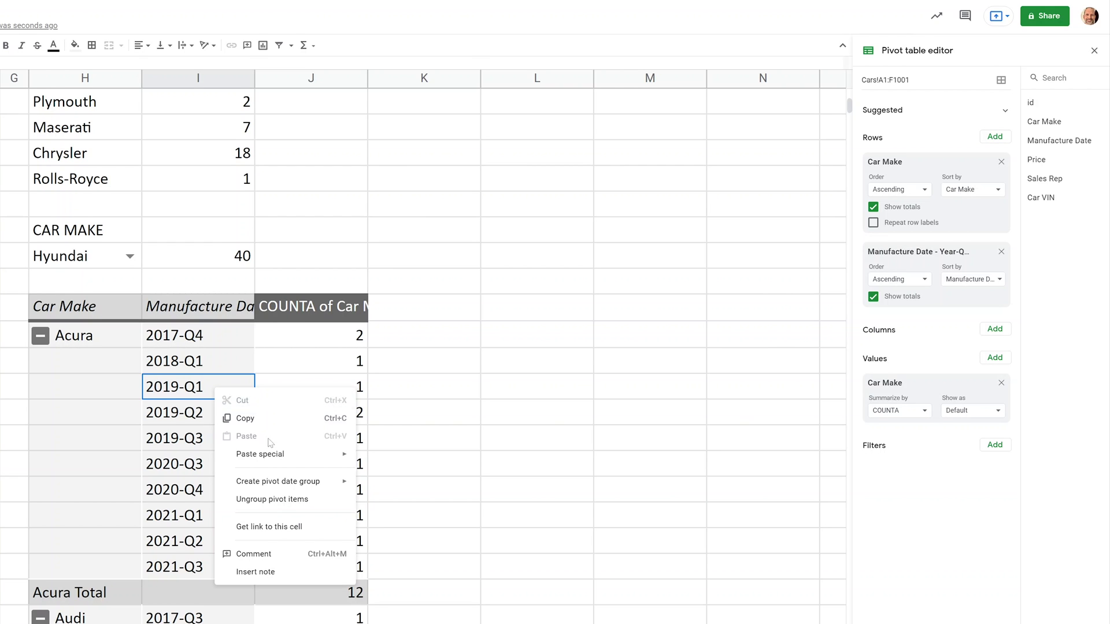
pyautogui.moveTo(293, 481)
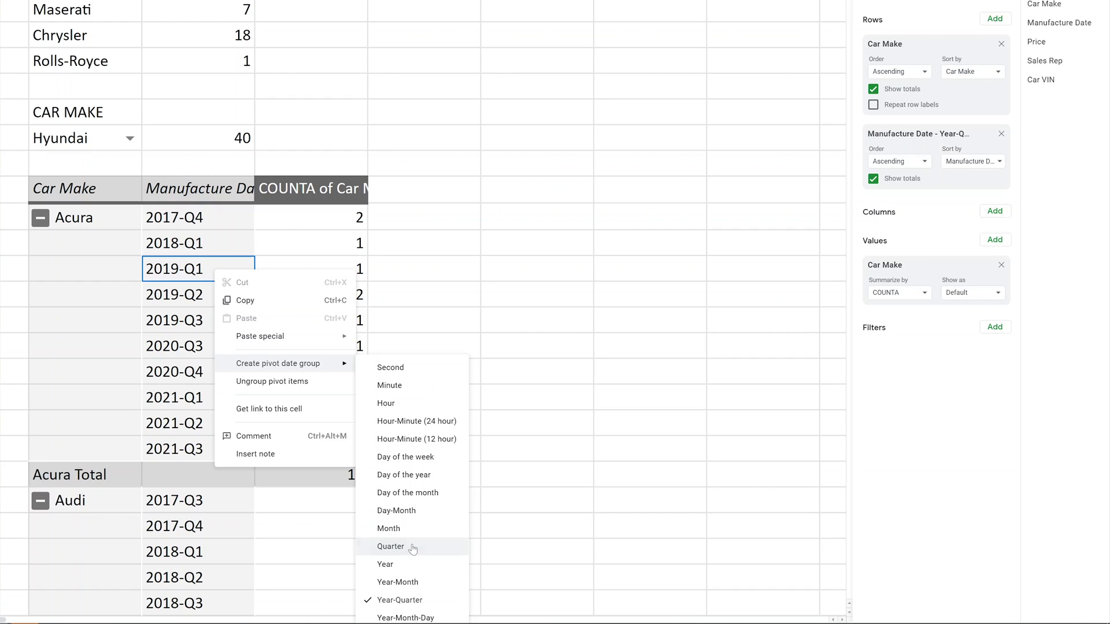
pyautogui.click(412, 546)
# Select Acura's Q1–Q3 cells, then bring up the date grouping options on the Q2 cell.
pyautogui.moveTo(185, 220); pyautogui.dragTo(193, 251)
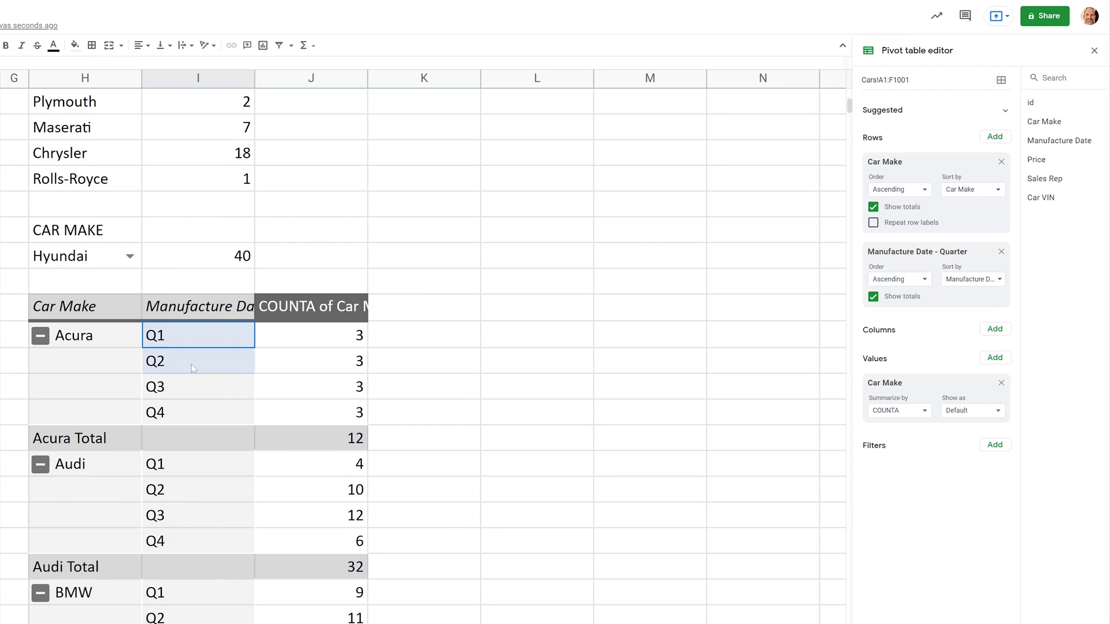
pyautogui.moveTo(193, 368); pyautogui.dragTo(195, 396)
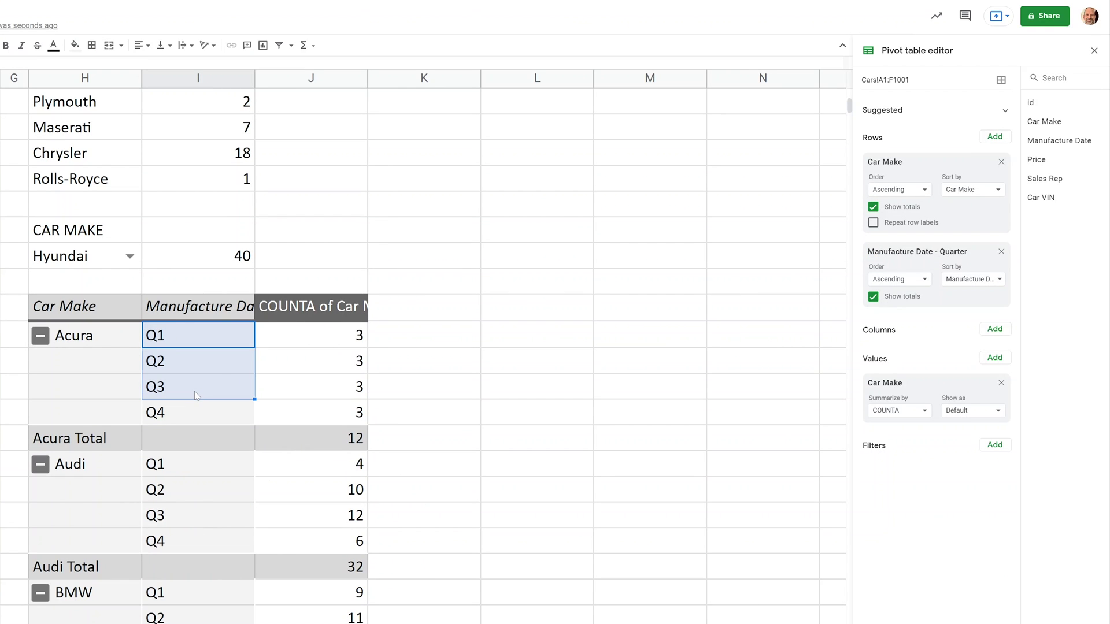
pyautogui.rightClick(214, 358)
pyautogui.click(205, 359)
pyautogui.rightClick(206, 362)
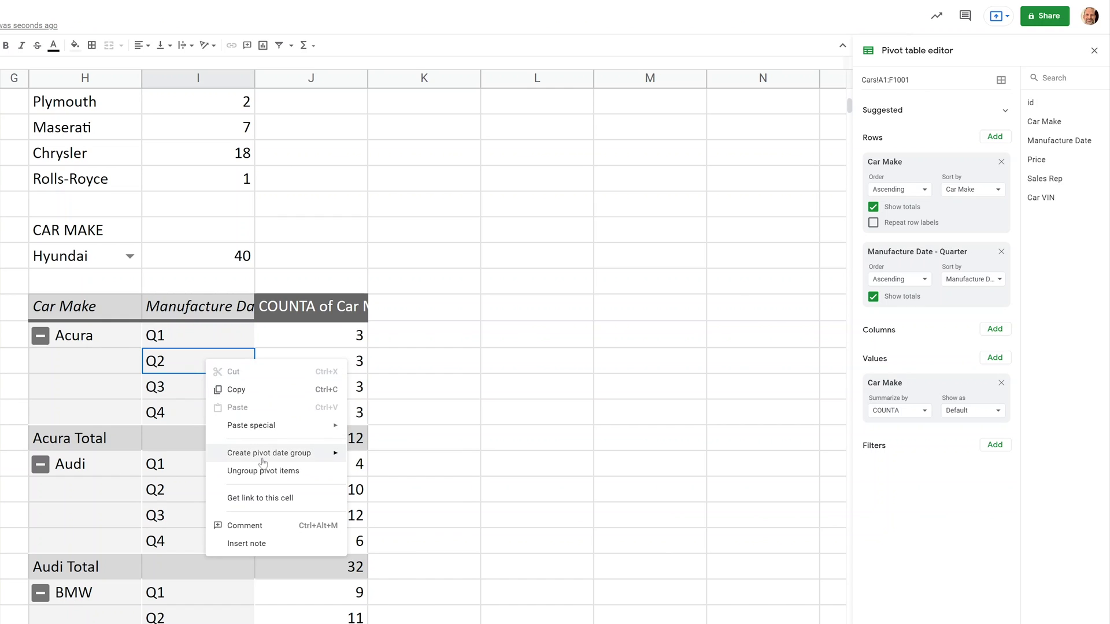
pyautogui.moveTo(266, 453)
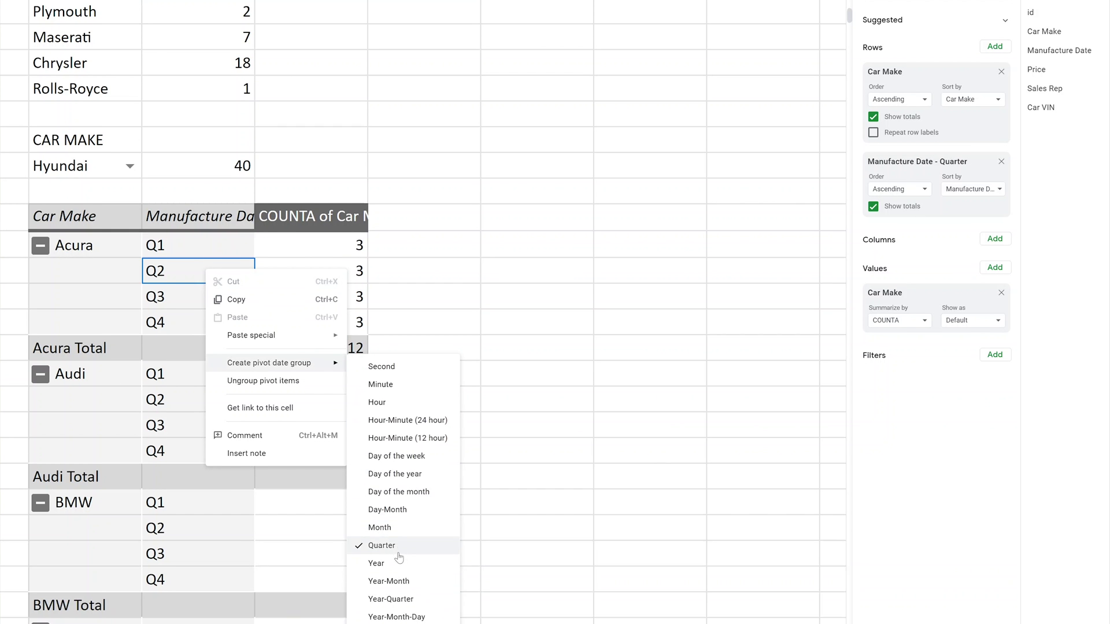
# Group Manufacture Date by Year-Month and toggle its totals off and on, keeping Acura Total 12.
pyautogui.click(388, 553)
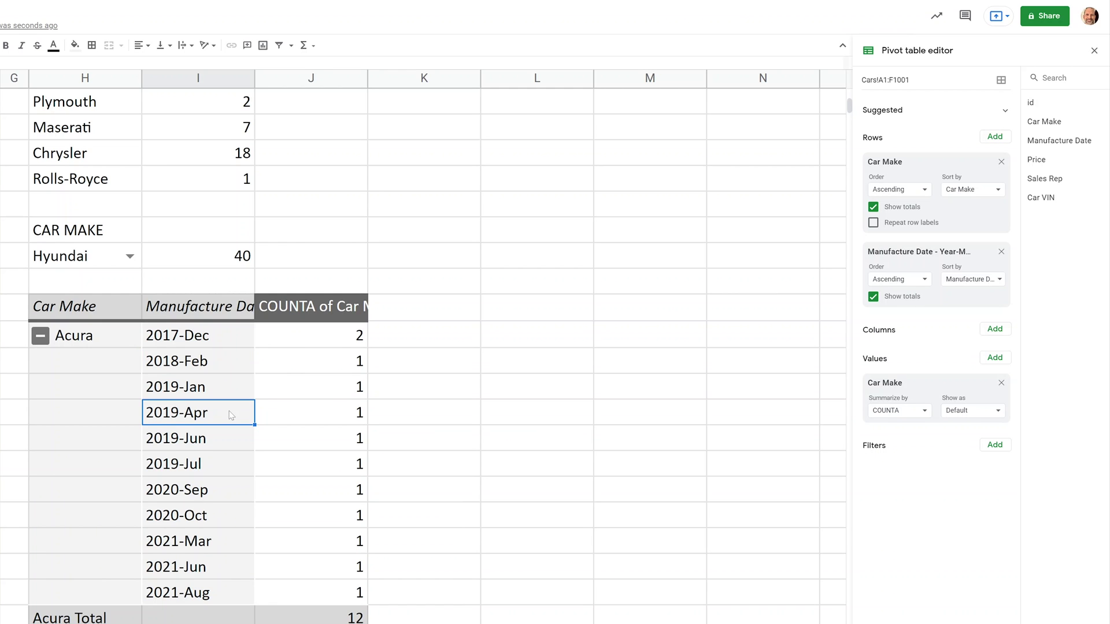
pyautogui.scroll(-3, 231, 415)
pyautogui.scroll(3, 251, 359)
pyautogui.scroll(-1, 252, 360)
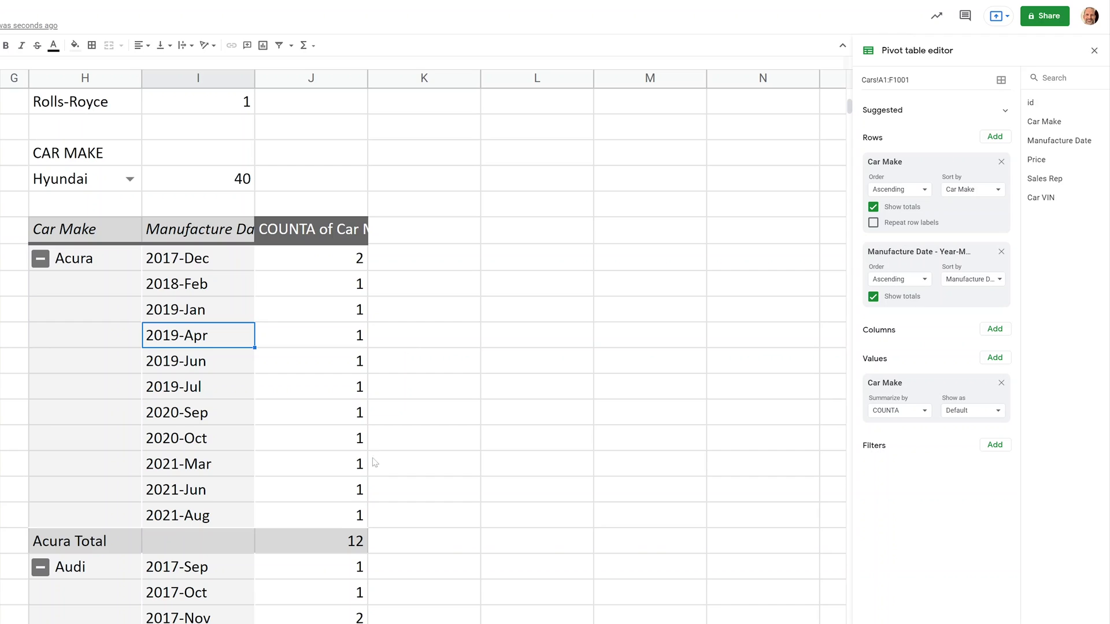
pyautogui.click(353, 545)
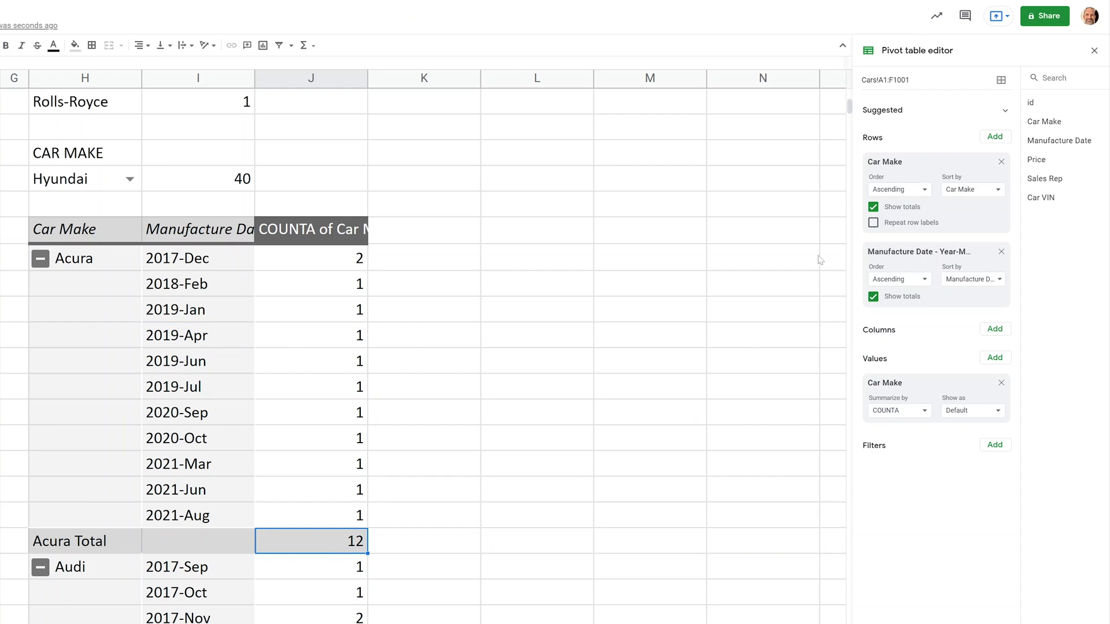
pyautogui.click(873, 297)
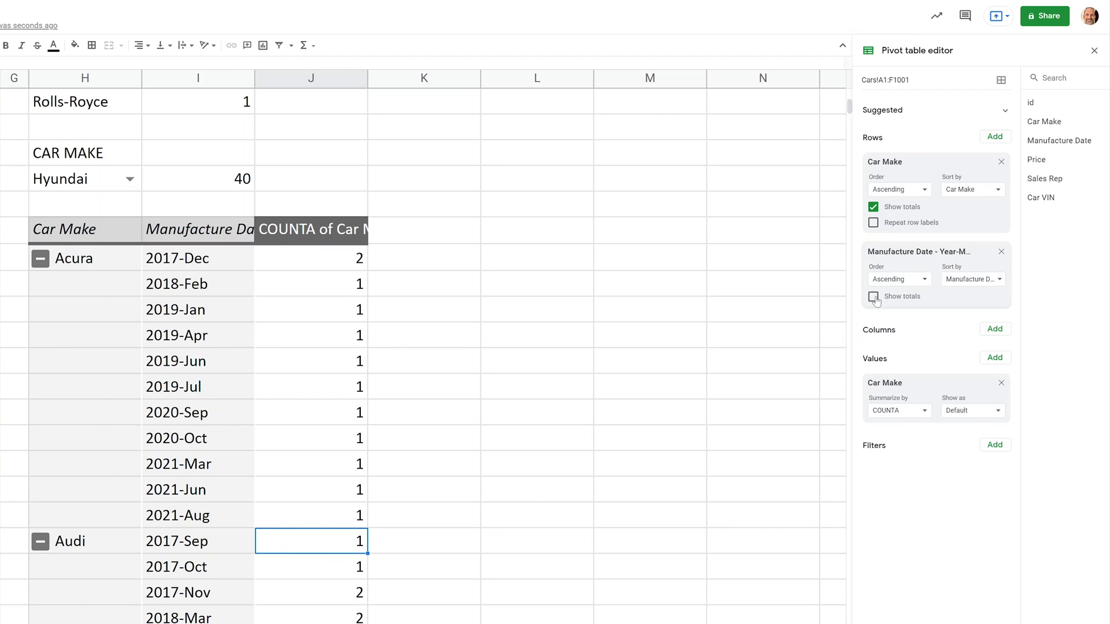
pyautogui.click(873, 296)
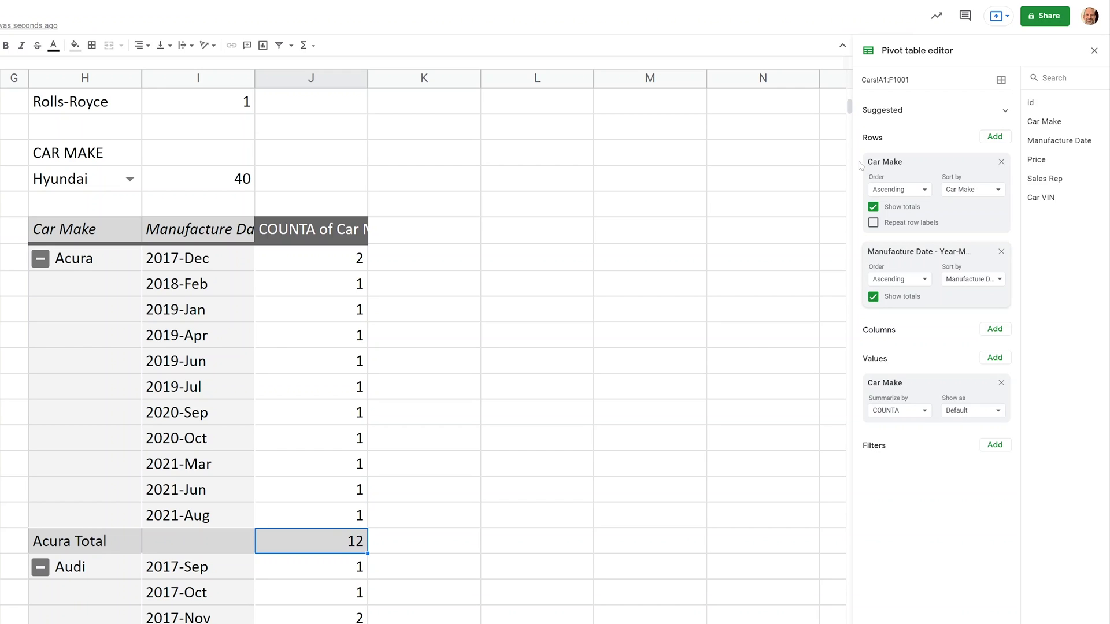
# Toggle Repeat row labels on and off, then list the pivot's filter fields.
pyautogui.click(873, 224)
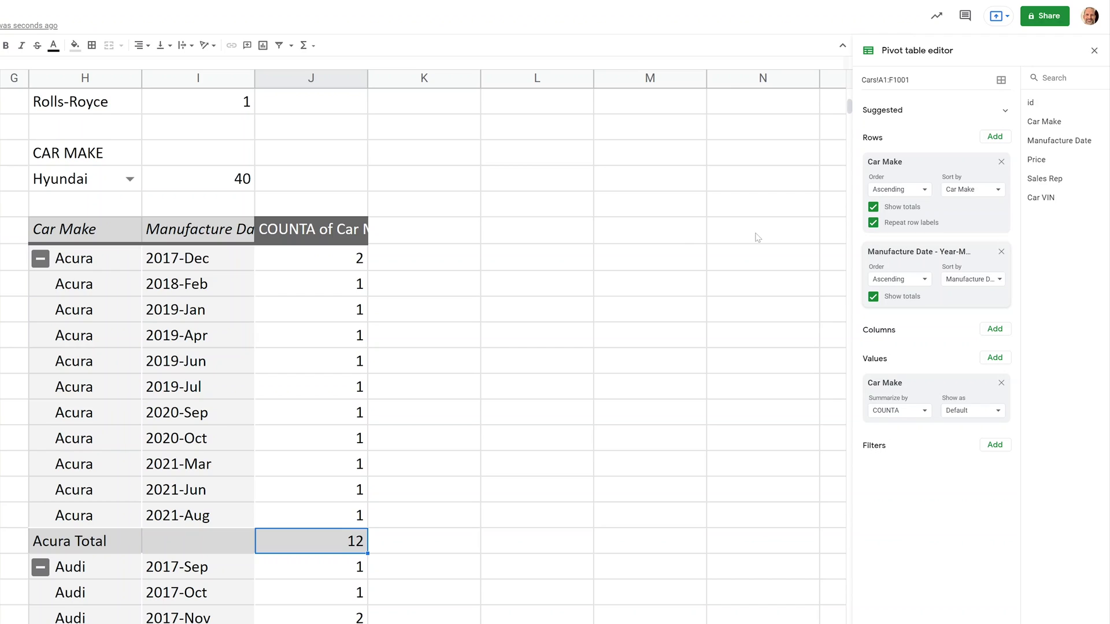
pyautogui.click(873, 224)
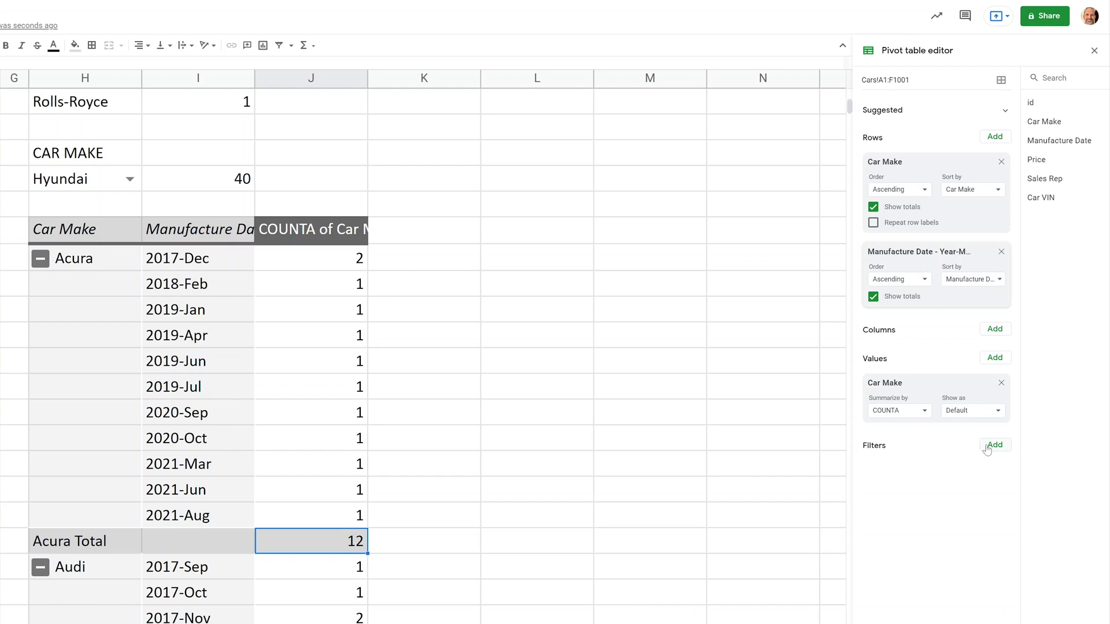
pyautogui.click(986, 449)
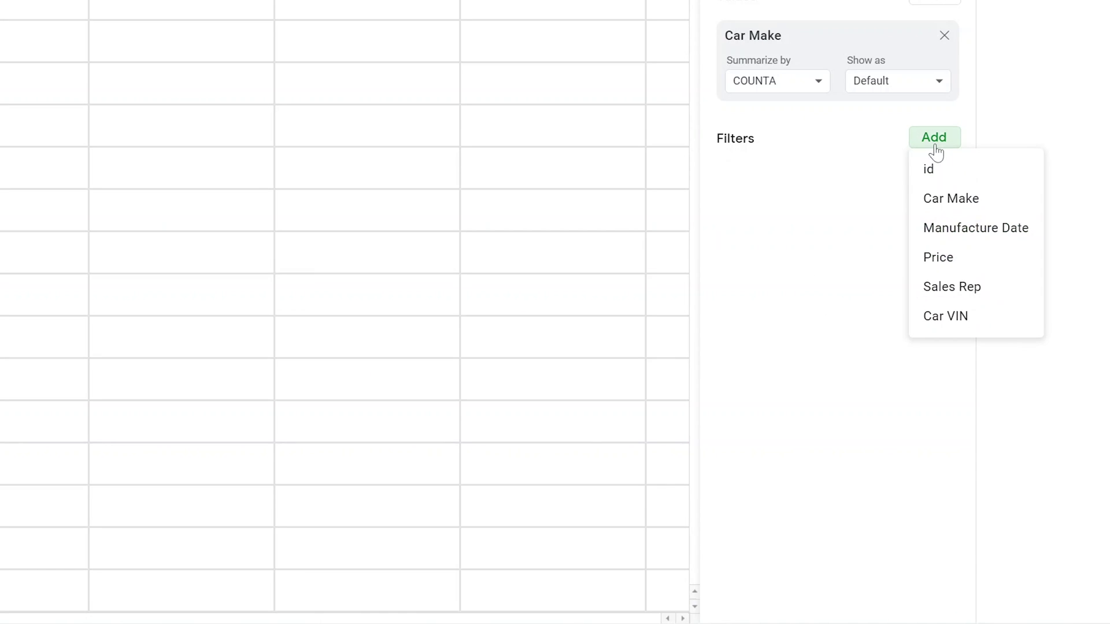
# Filter the pivot to Price greater than 35000, dropping the Acura total to 7.
pyautogui.click(941, 256)
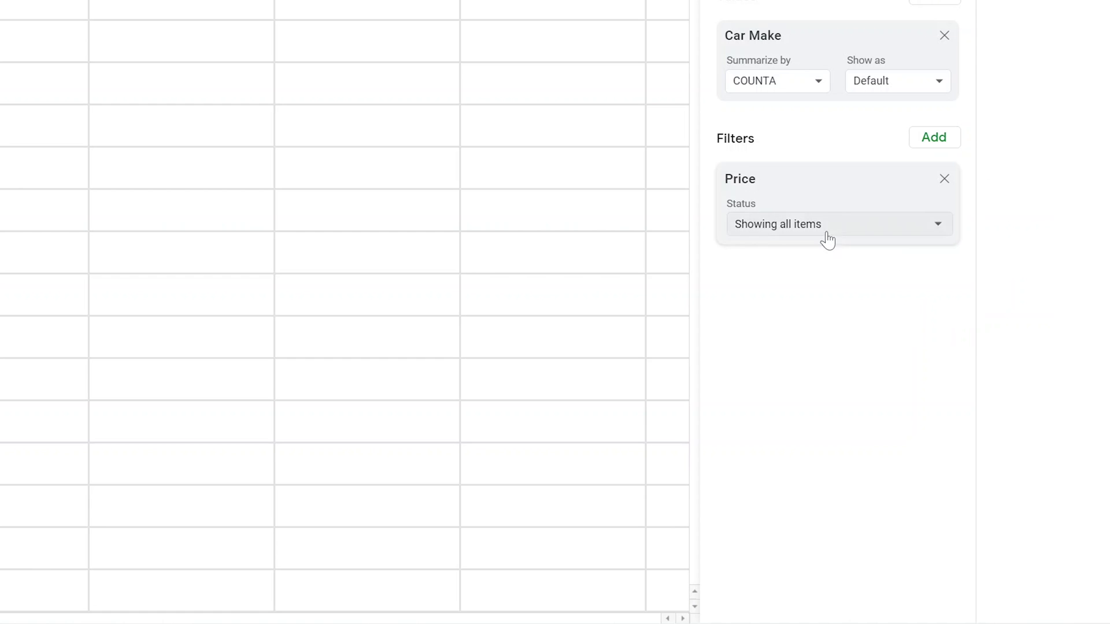
pyautogui.click(858, 231)
pyautogui.click(755, 232)
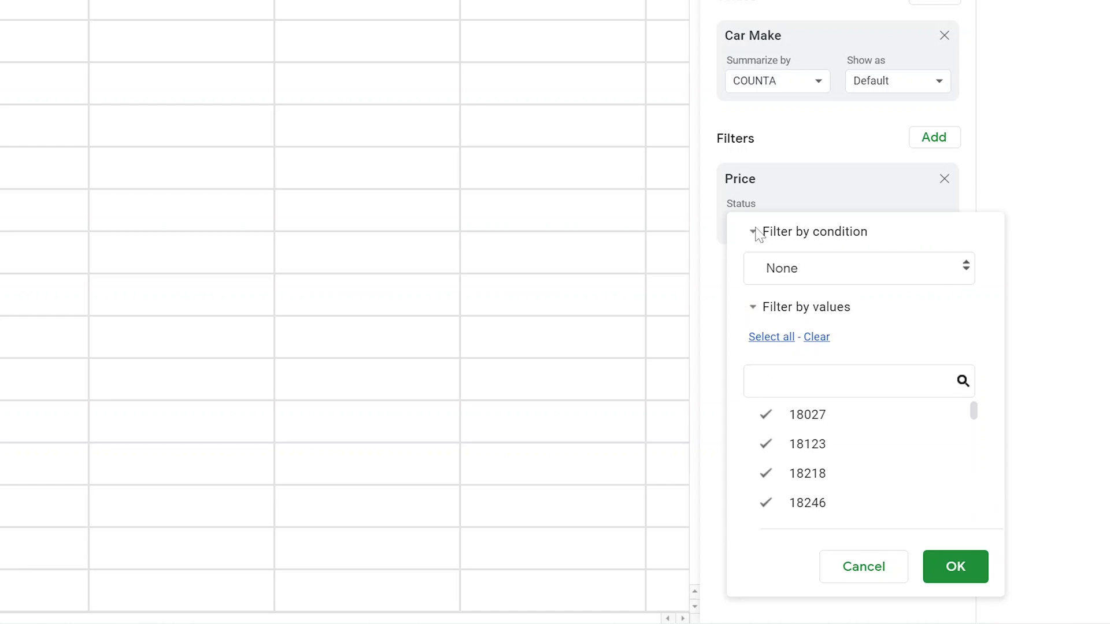
pyautogui.click(788, 260)
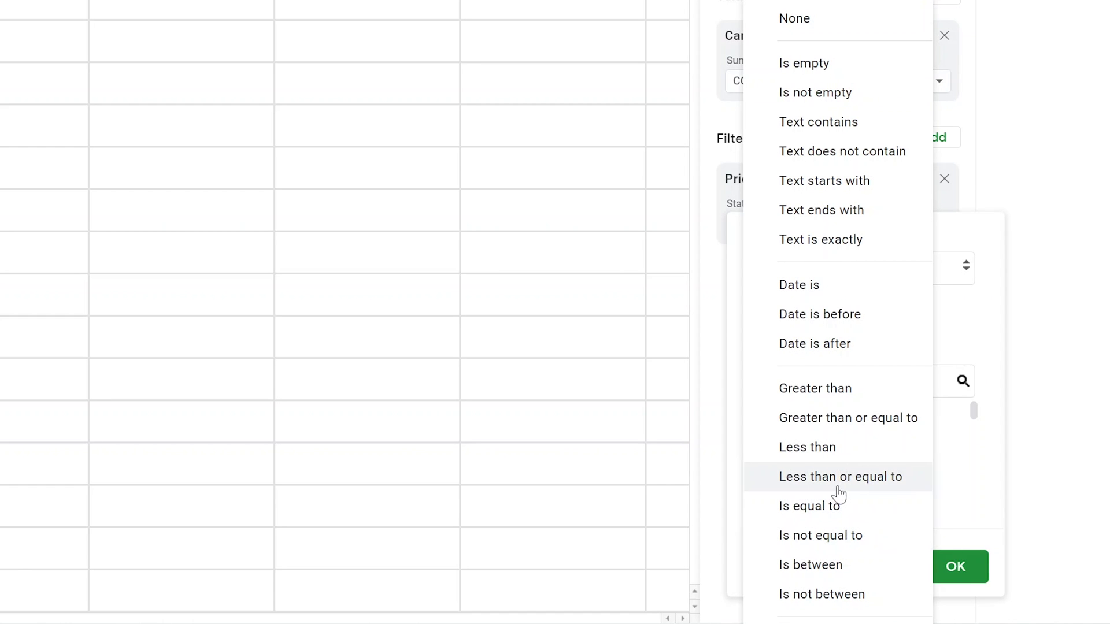
pyautogui.click(828, 390)
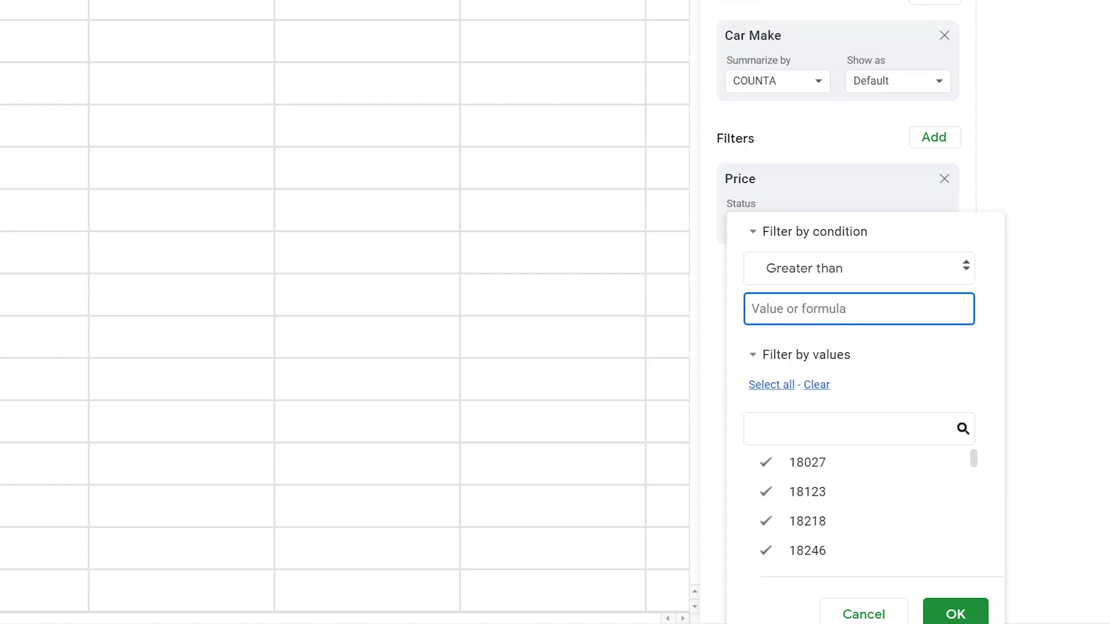
pyautogui.write('35000')
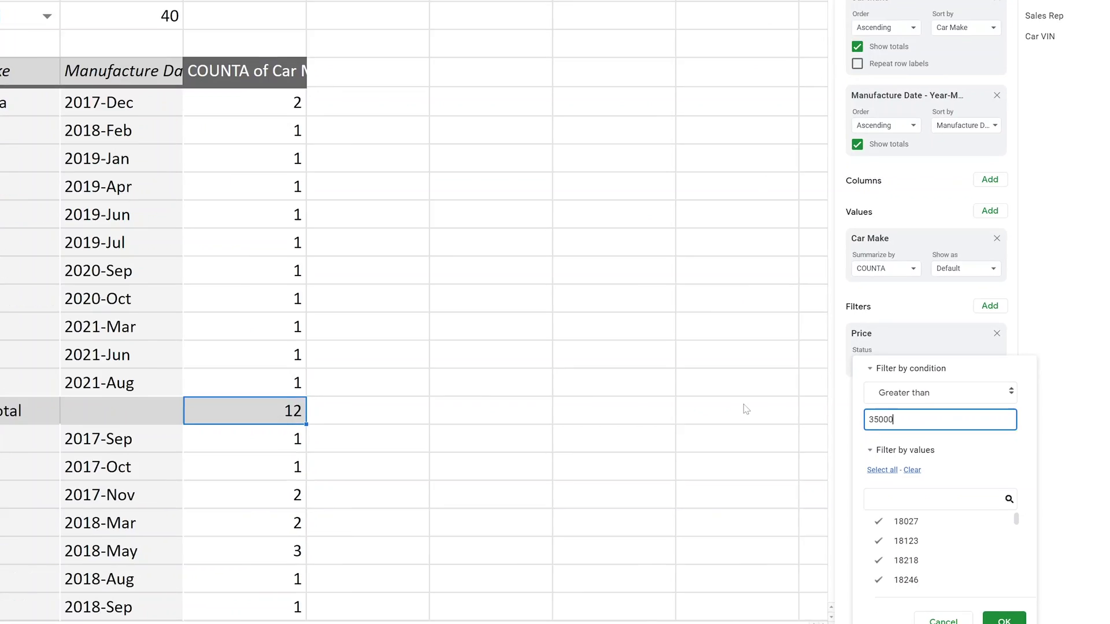
pyautogui.click(1004, 621)
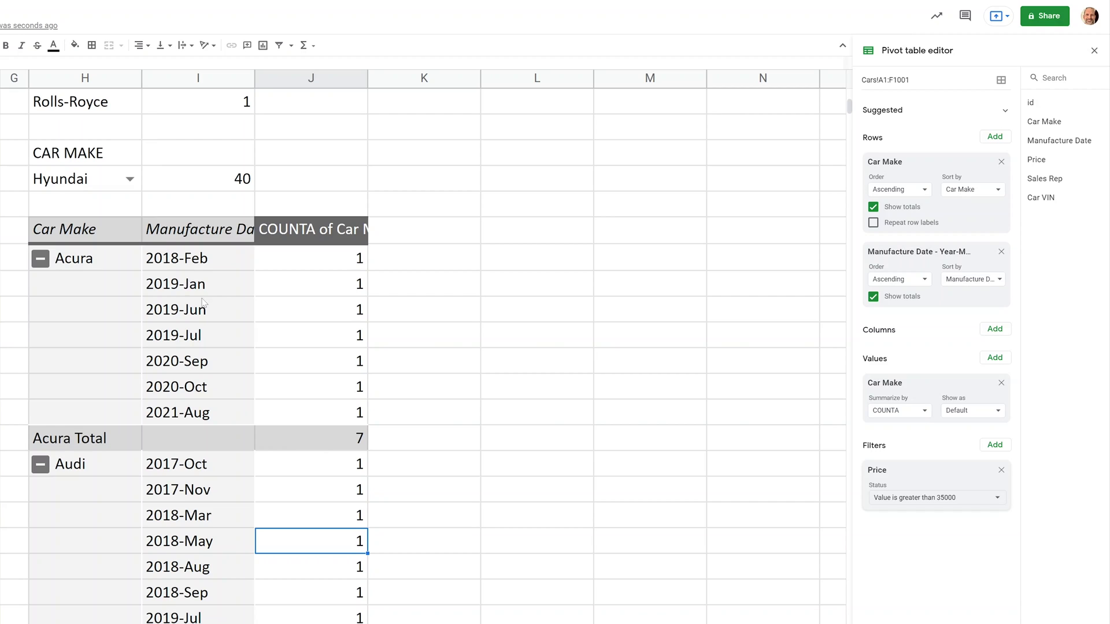
# Scroll down the filtered pivot from Acura's total of 7 through the make subtotals.
pyautogui.scroll(-2, 226, 334)
pyautogui.click(292, 305)
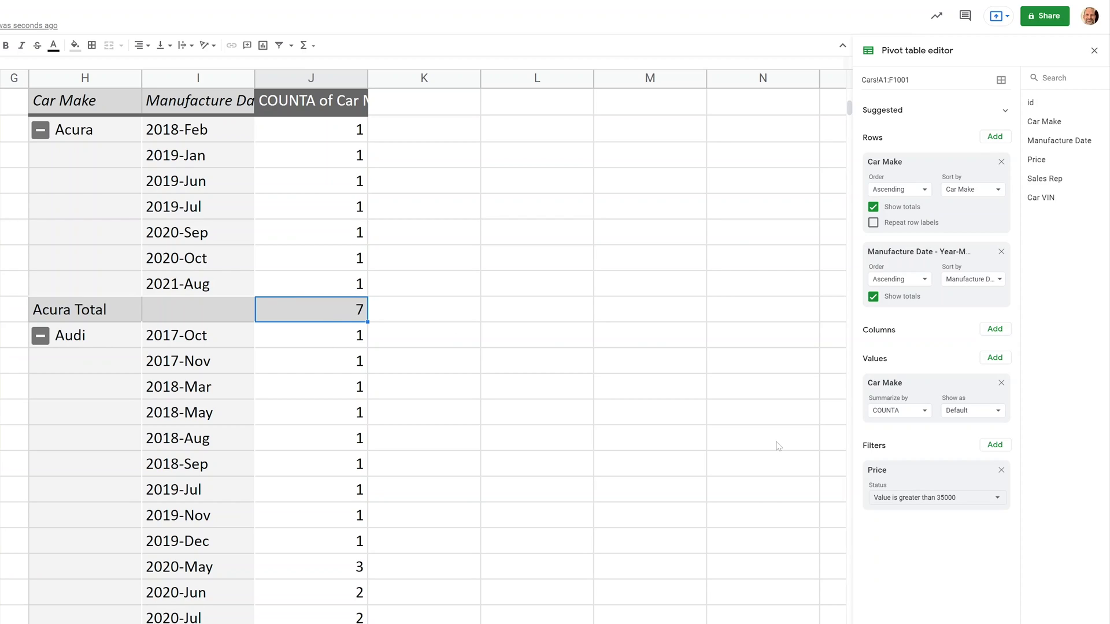
pyautogui.scroll(-10, 778, 445)
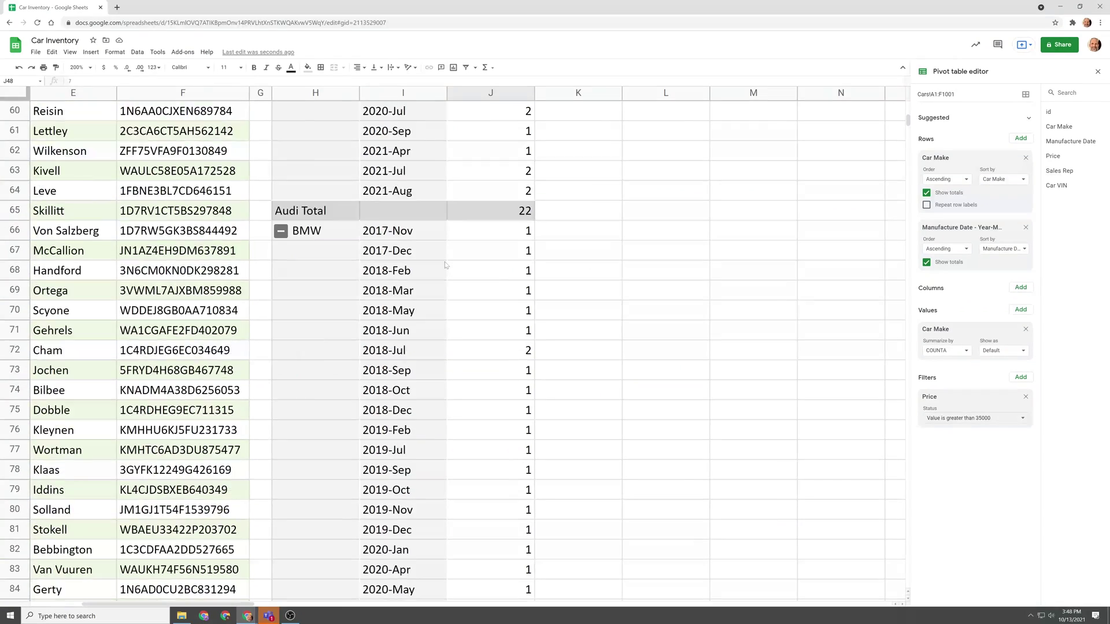
pyautogui.scroll(-14, 445, 265)
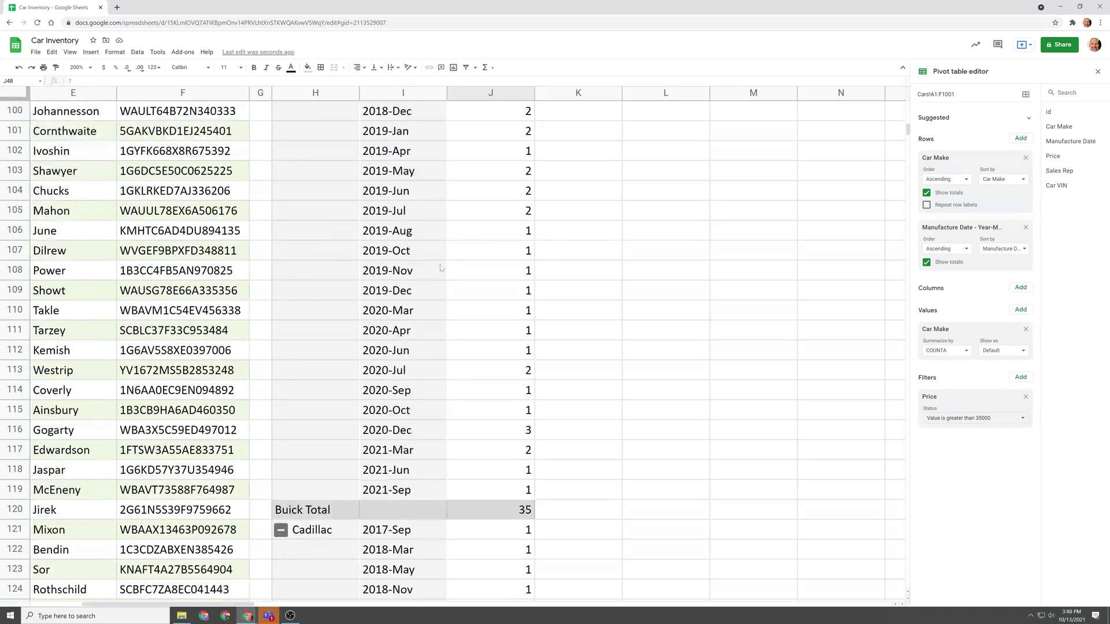
pyautogui.scroll(-17, 441, 267)
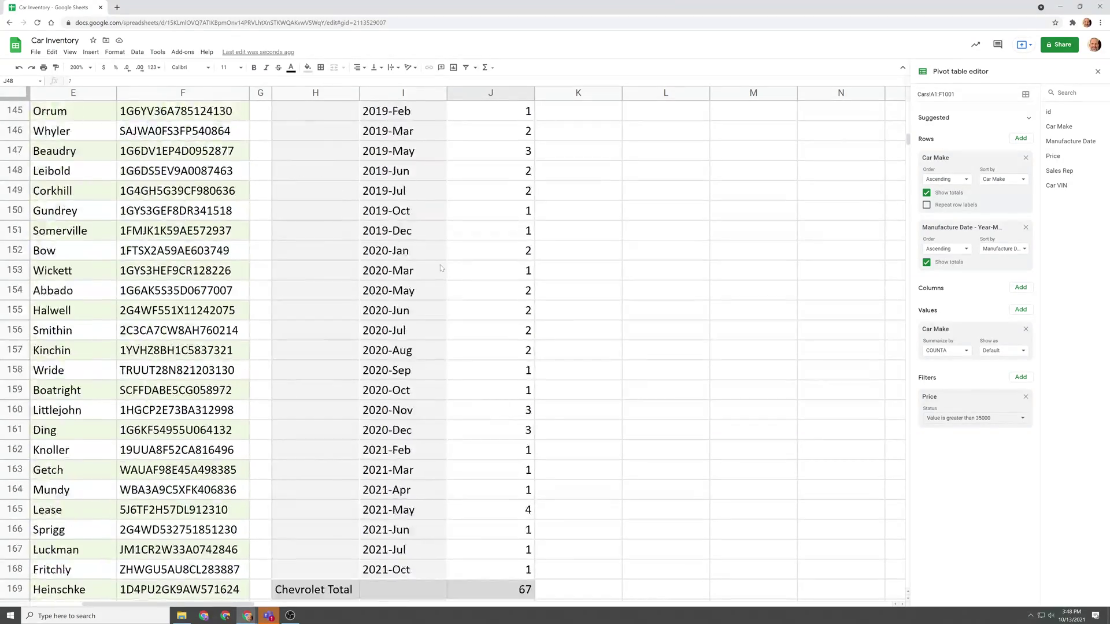
pyautogui.scroll(-12, 441, 267)
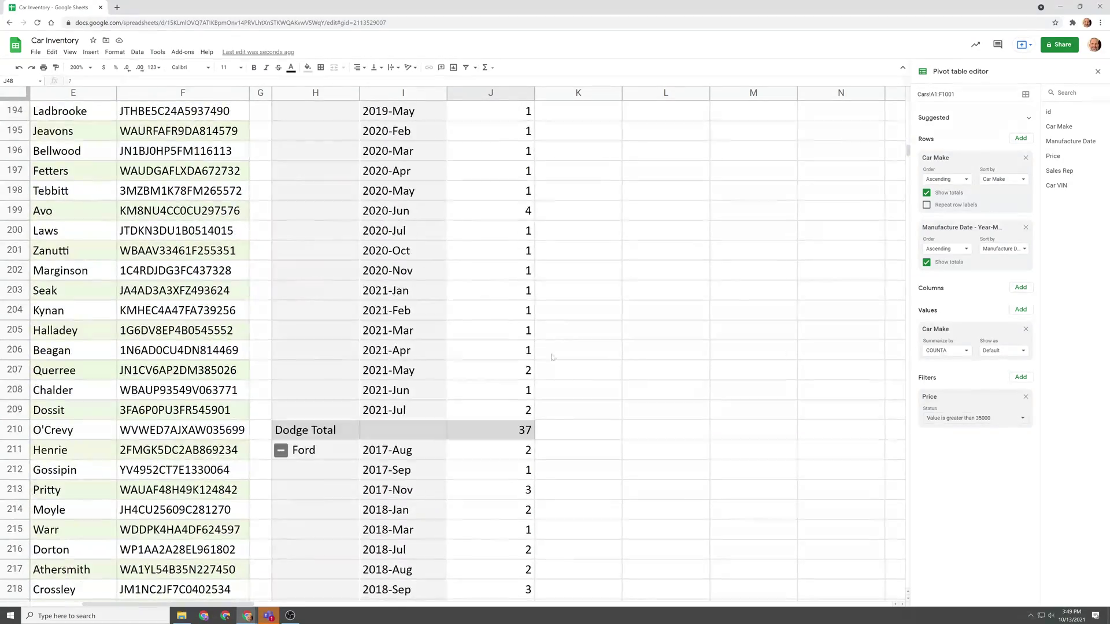
# In H573 below the pivot, start the formula =QUERY(CAR_INVENTORY, using the named range.
pyautogui.hotkey('ctrl', 'Down')
pyautogui.press('Left')
pyautogui.press('Down')
pyautogui.press('Down')
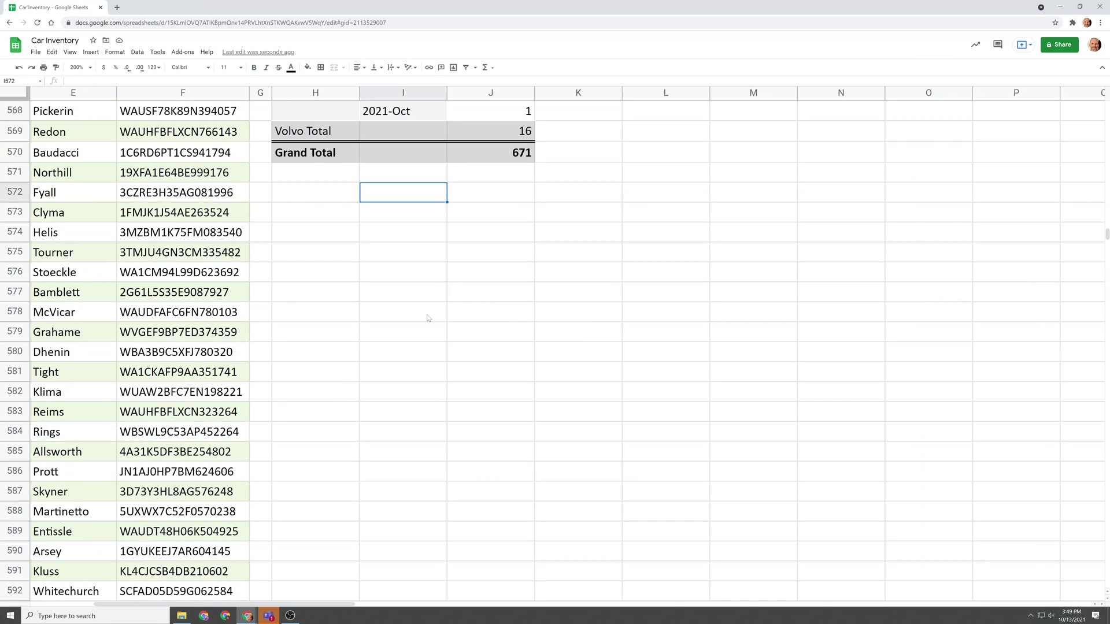
pyautogui.press('Down')
pyautogui.press('Left')
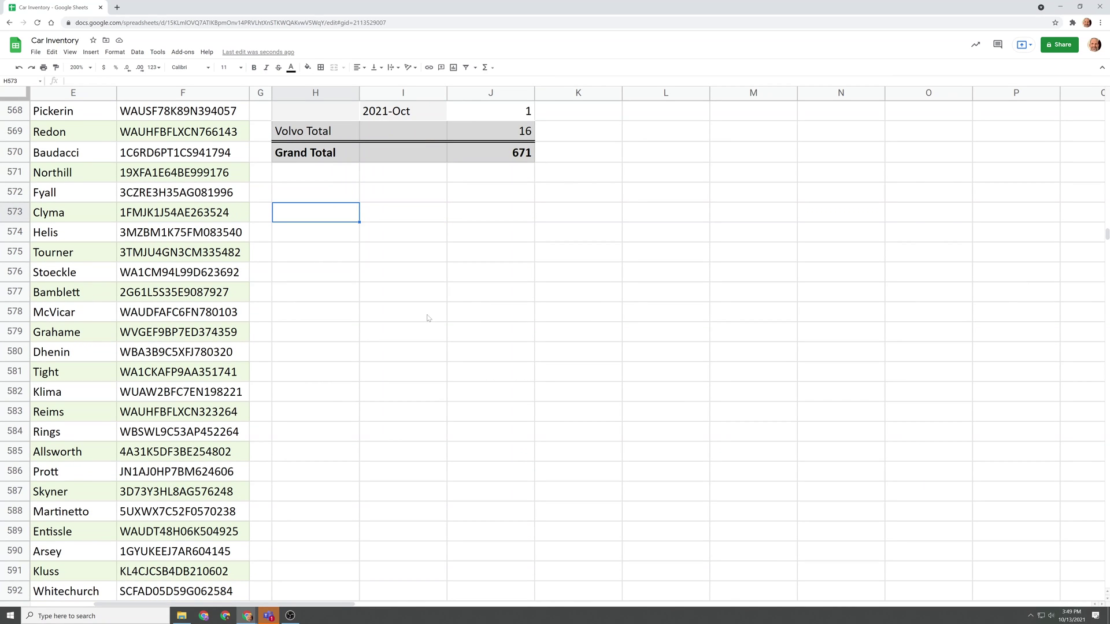
pyautogui.write('=')
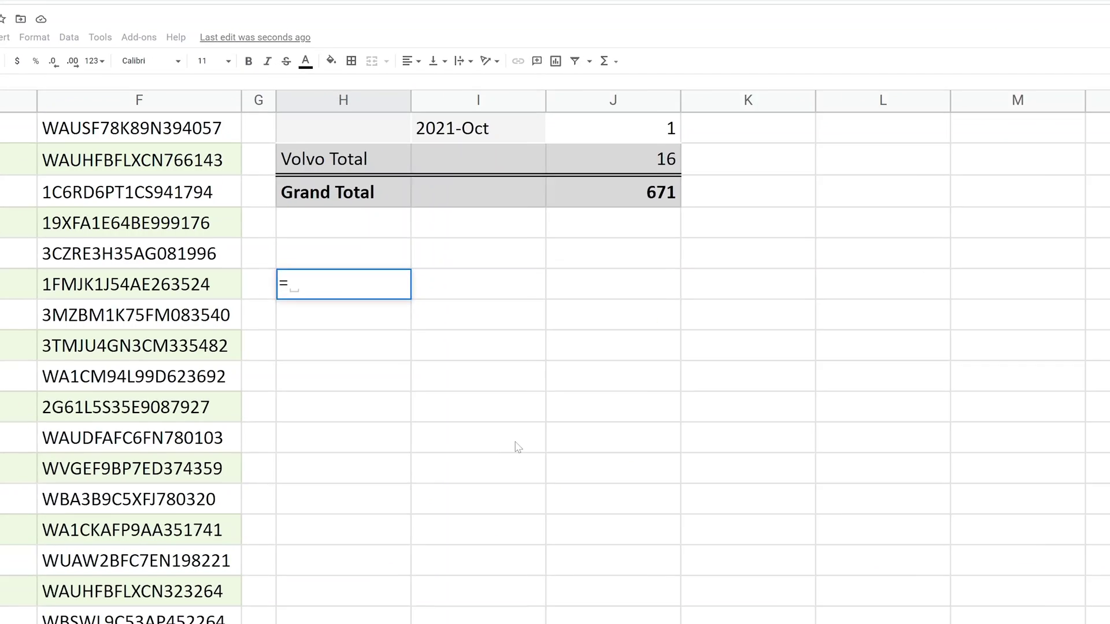
pyautogui.write('QUERY')
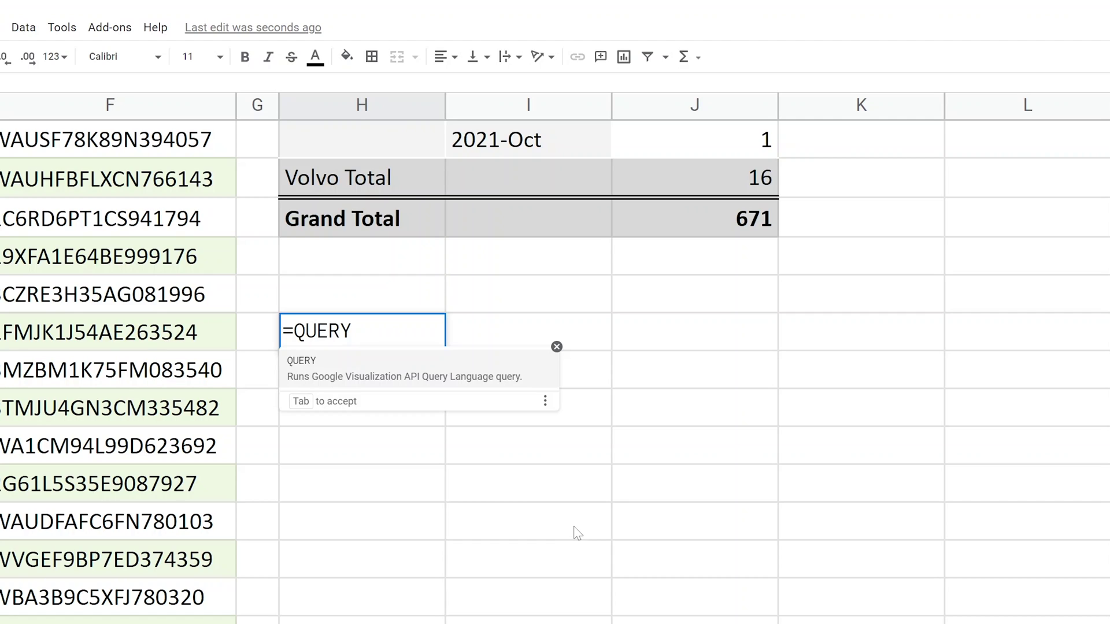
pyautogui.write('(')
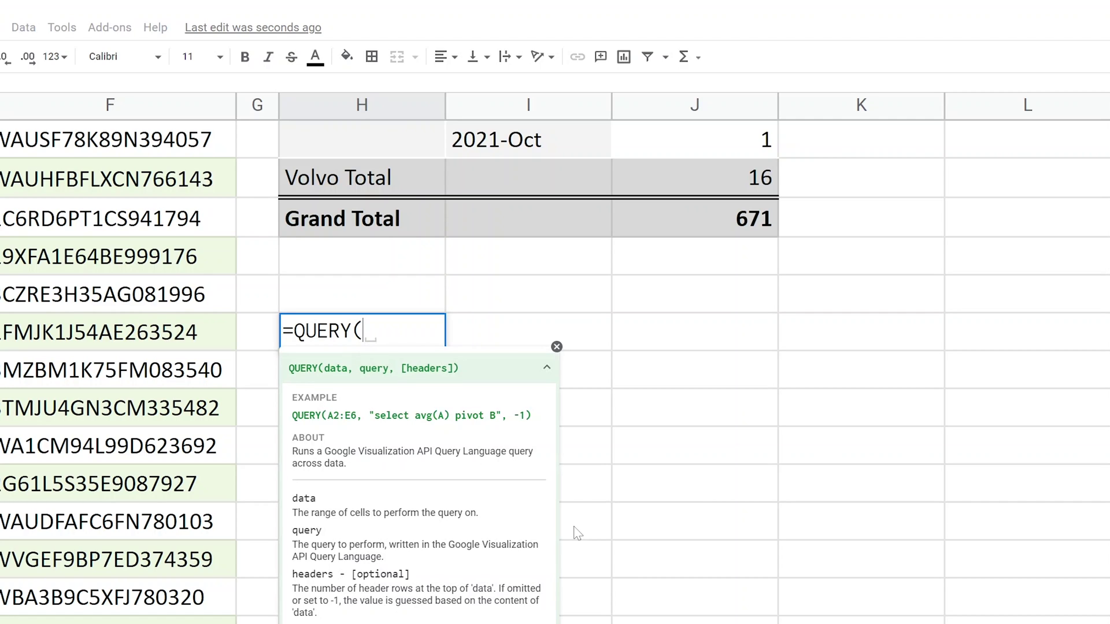
pyautogui.write('CAR')
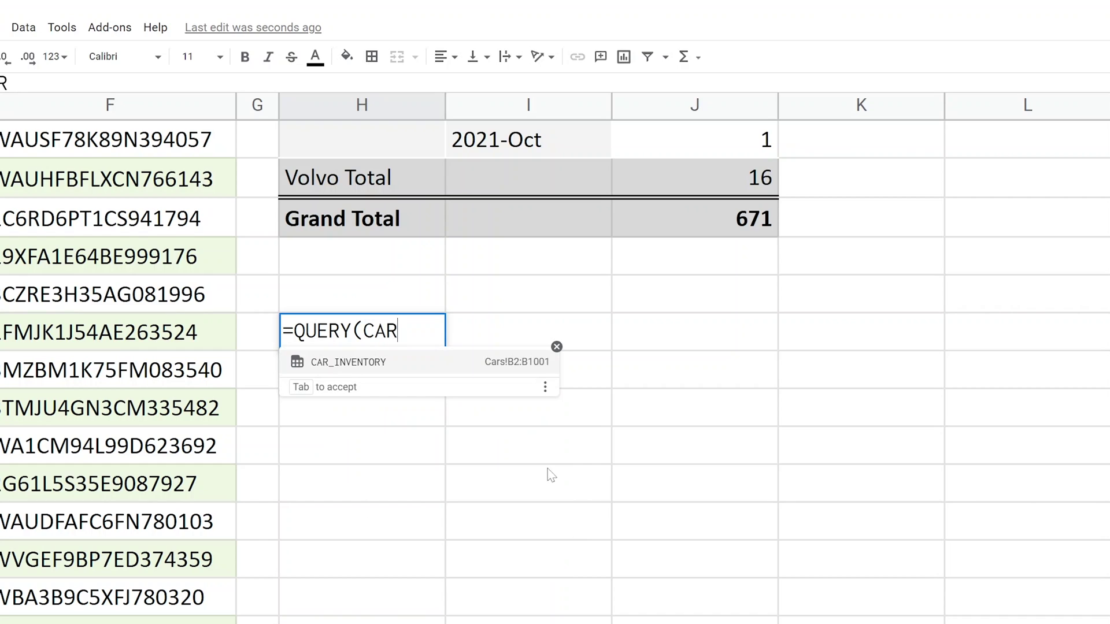
pyautogui.click(361, 364)
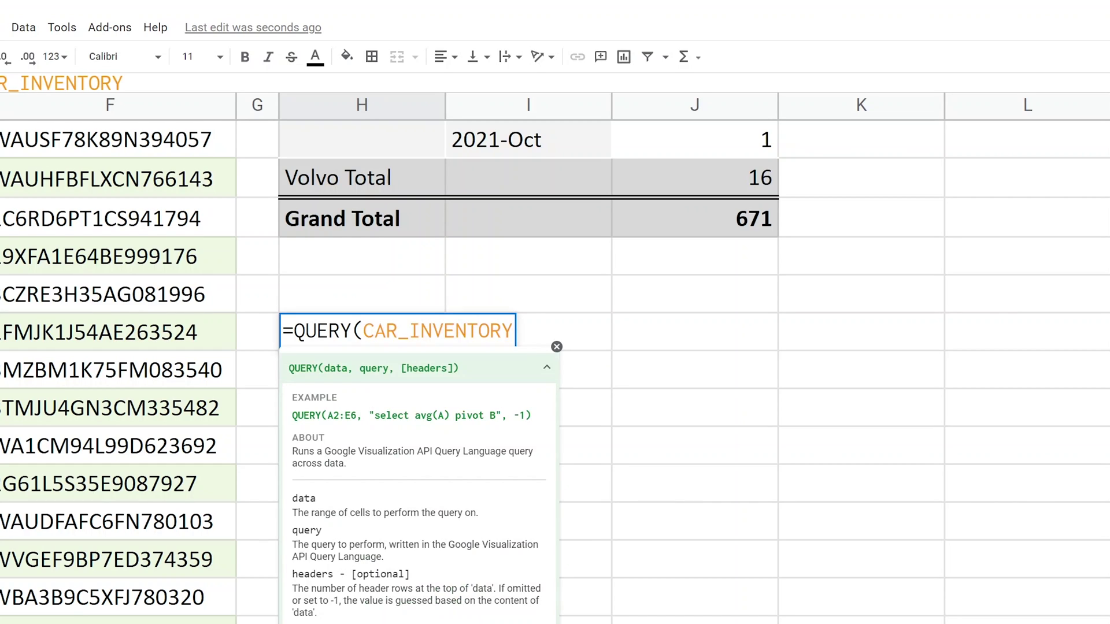
pyautogui.write(',')
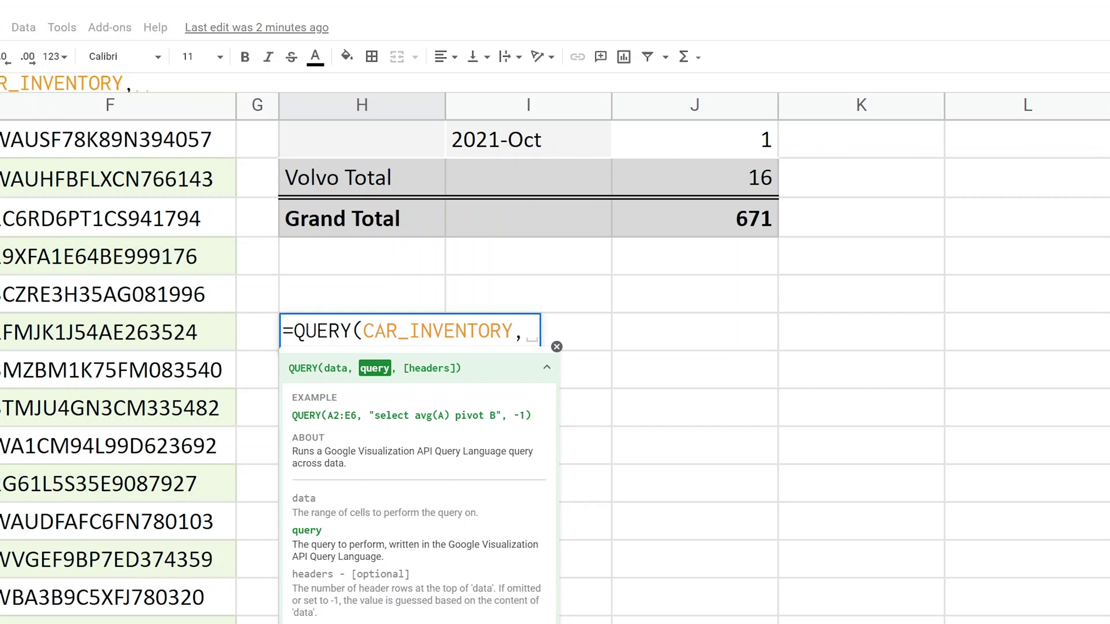
# Complete and enter =QUERY(CAR_INVENTORY, "SELECT B, COUNT(B) GROUP BY B") to list make counts.
pyautogui.write('SE')
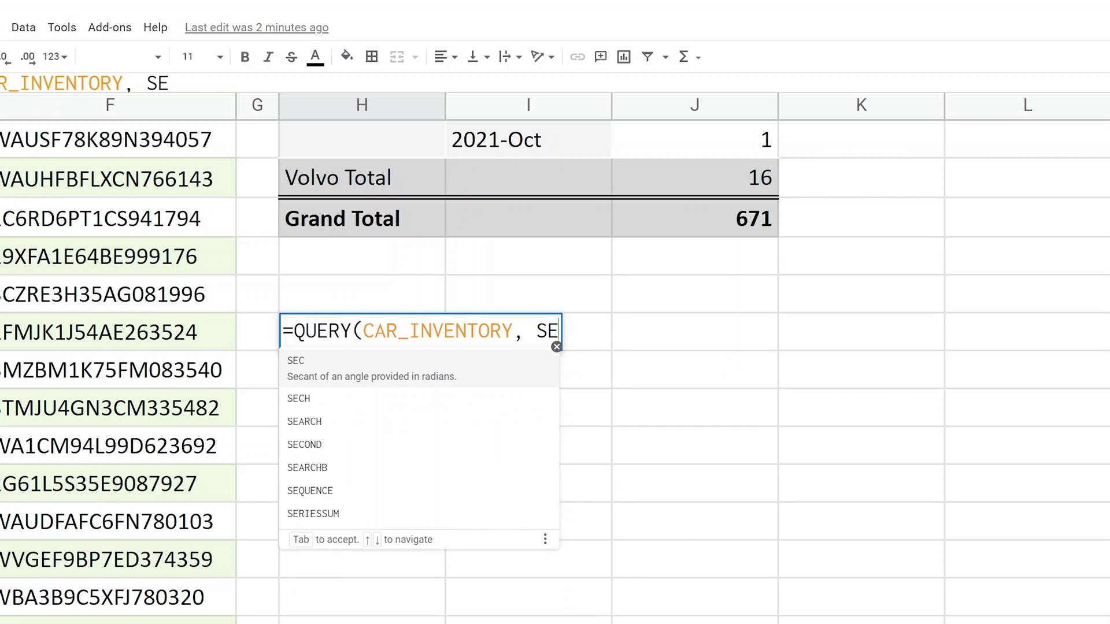
pyautogui.write('LECT ')
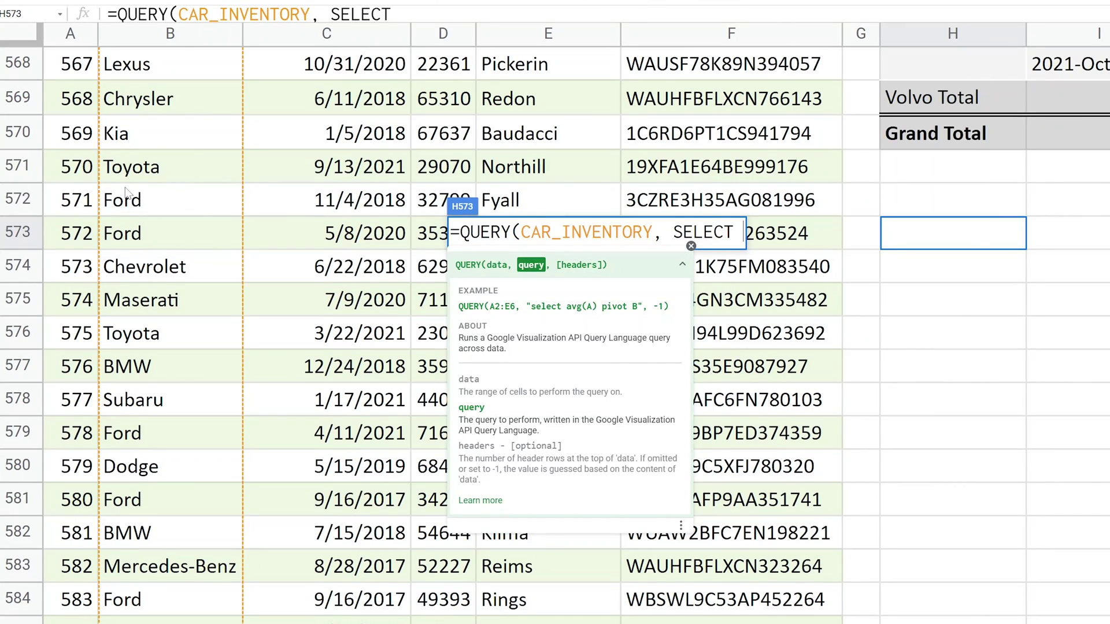
pyautogui.write('B, ')
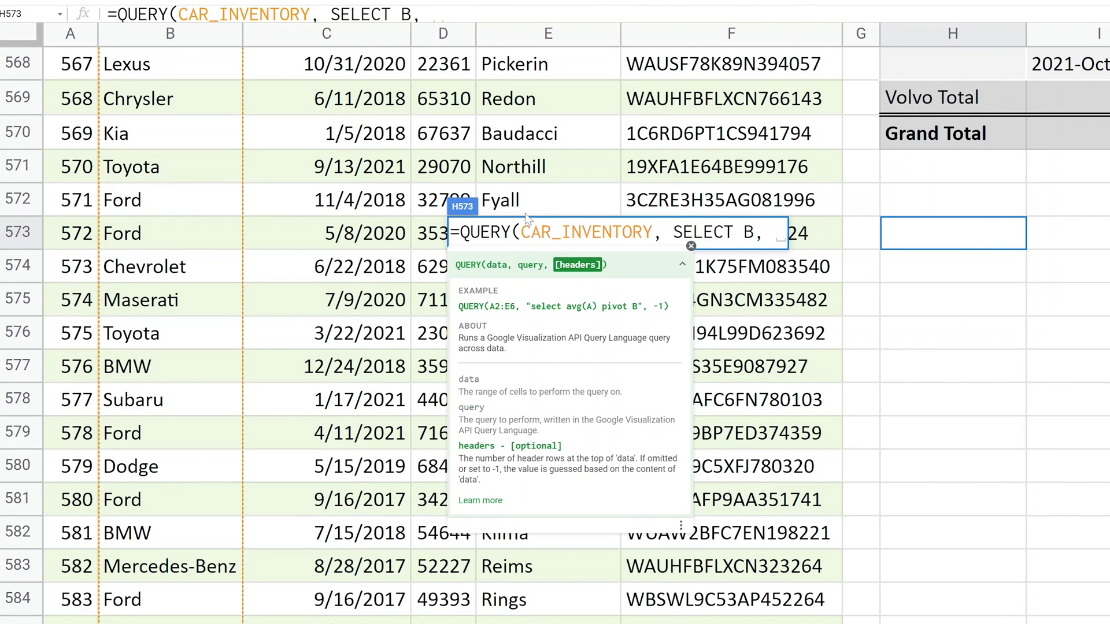
pyautogui.write('COUNT')
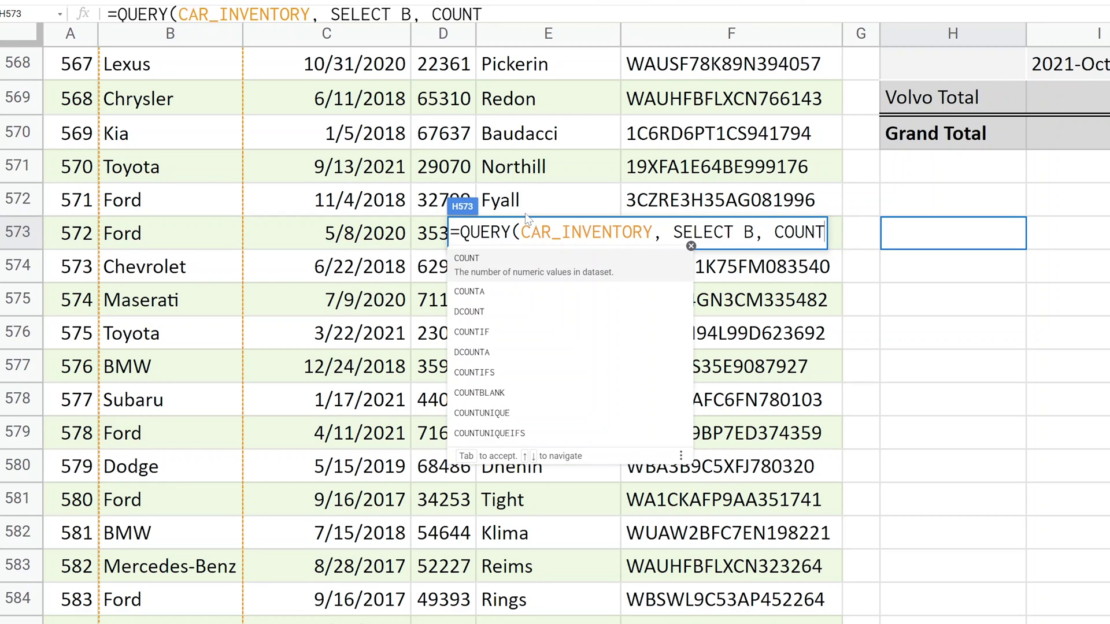
pyautogui.write('(B)')
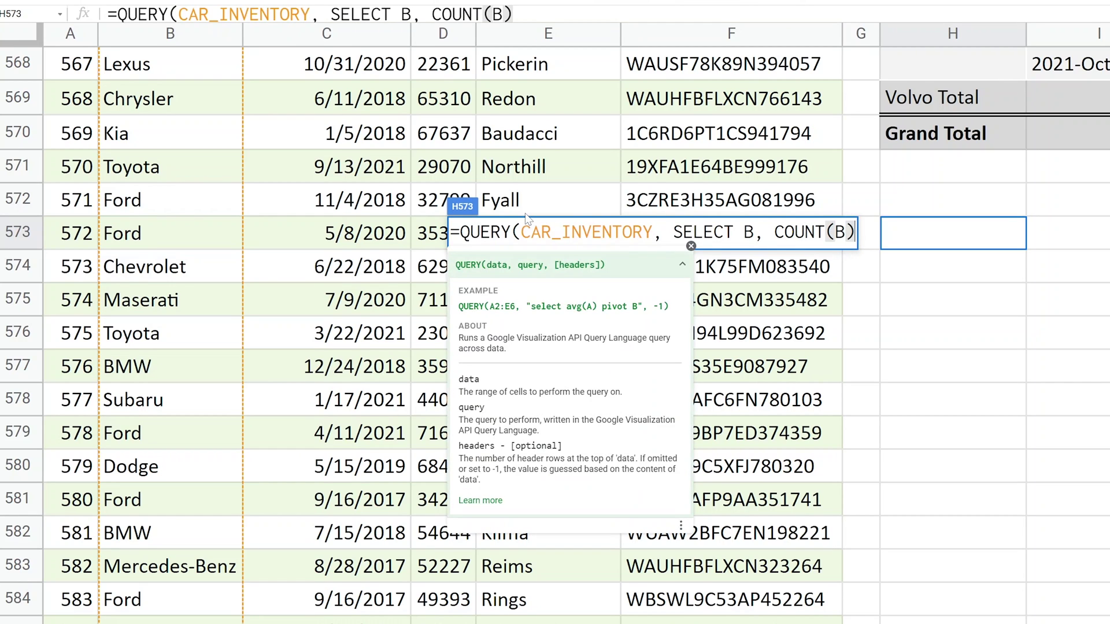
pyautogui.write(' GROUP B')
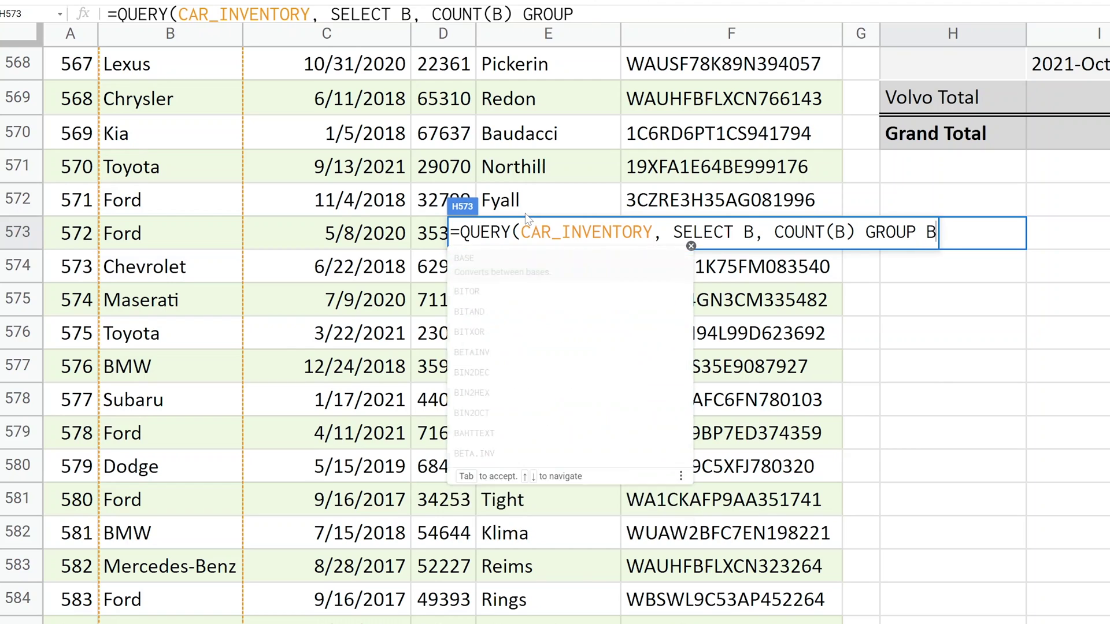
pyautogui.write('Y (')
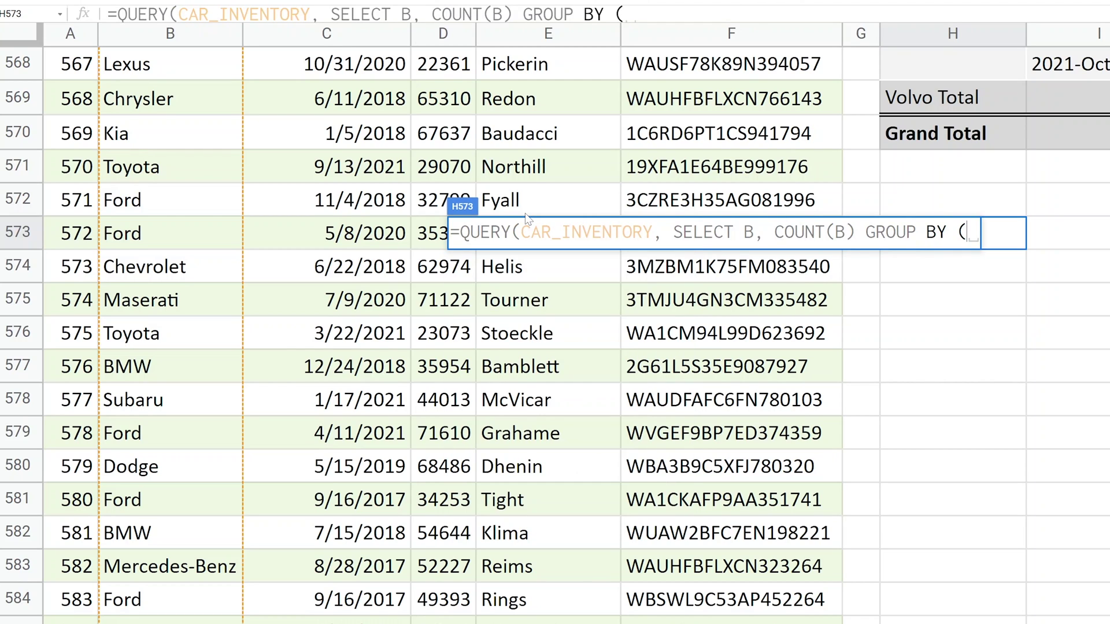
pyautogui.press('BackSpace')
pyautogui.write('B')
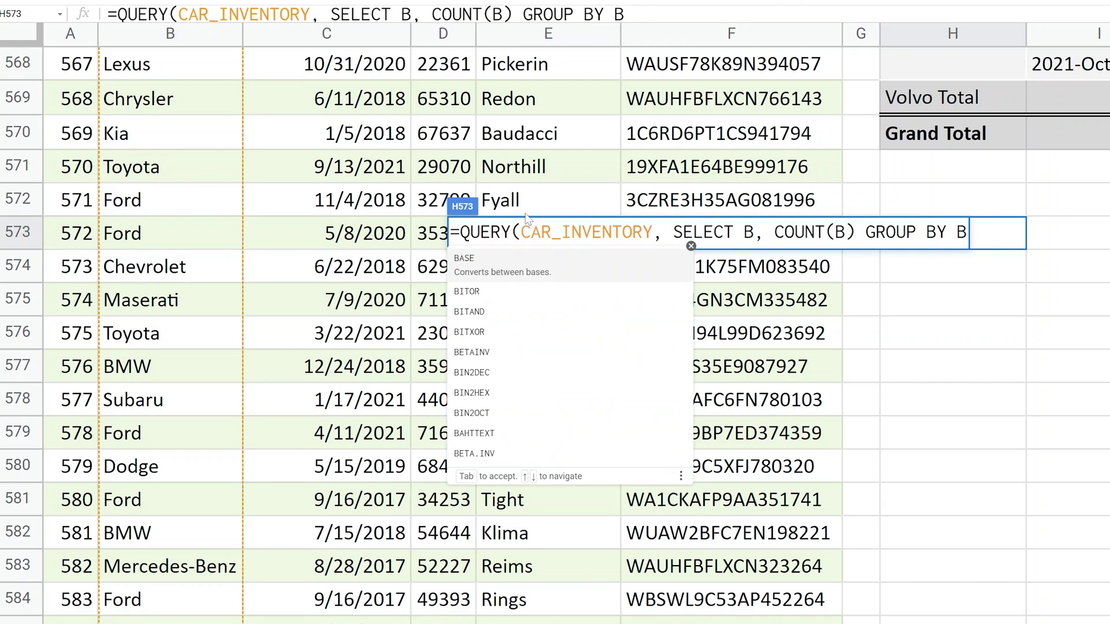
pyautogui.write('"')
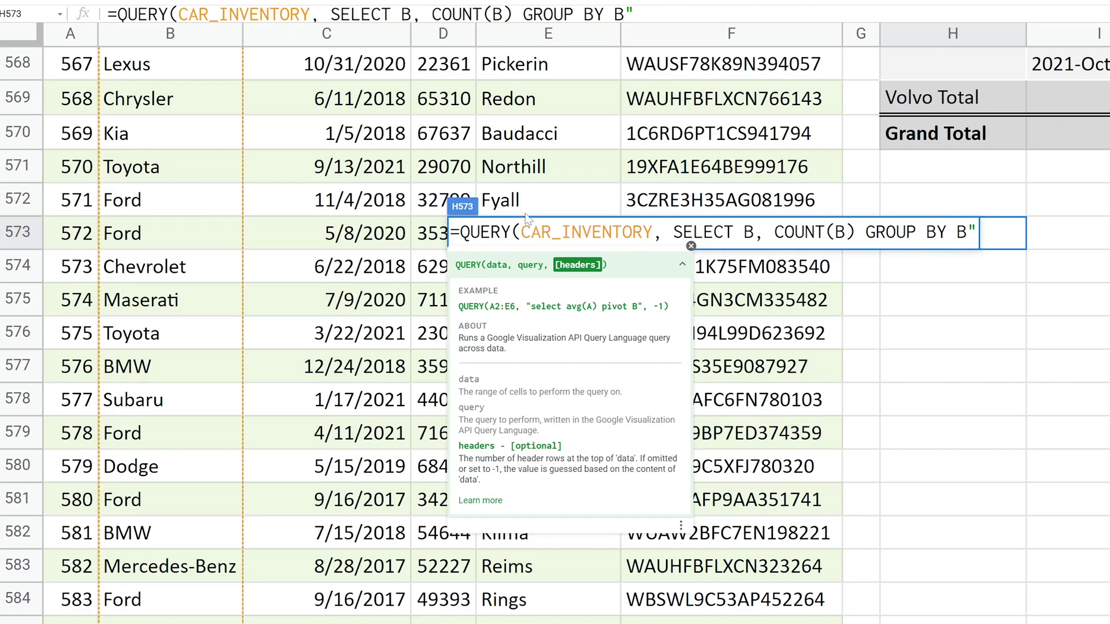
pyautogui.press('Left')
pyautogui.press('Left')
pyautogui.press('Left')
pyautogui.press('Left')
pyautogui.press('Left')
pyautogui.press('Left')
pyautogui.press('Left')
pyautogui.press('Left')
pyautogui.press('Left')
pyautogui.press('Left')
pyautogui.press('Left')
pyautogui.press('Left')
pyautogui.press('Left')
pyautogui.press('Left')
pyautogui.press('Left')
pyautogui.press('Left')
pyautogui.press('Left')
pyautogui.press('Left')
pyautogui.press('Left')
pyautogui.press('Left')
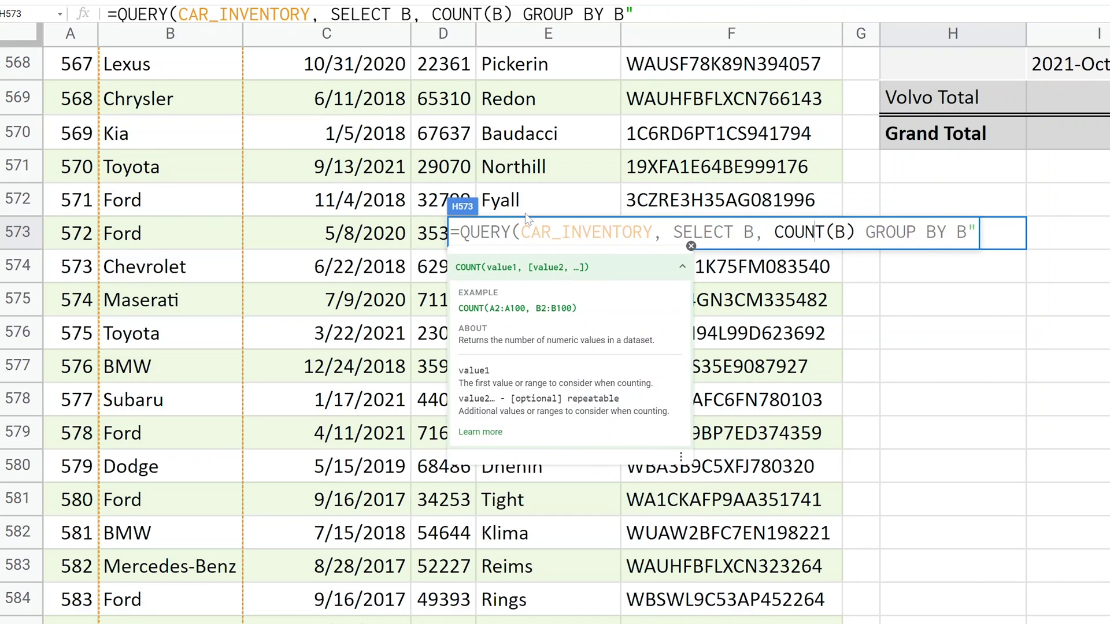
pyautogui.press('Left')
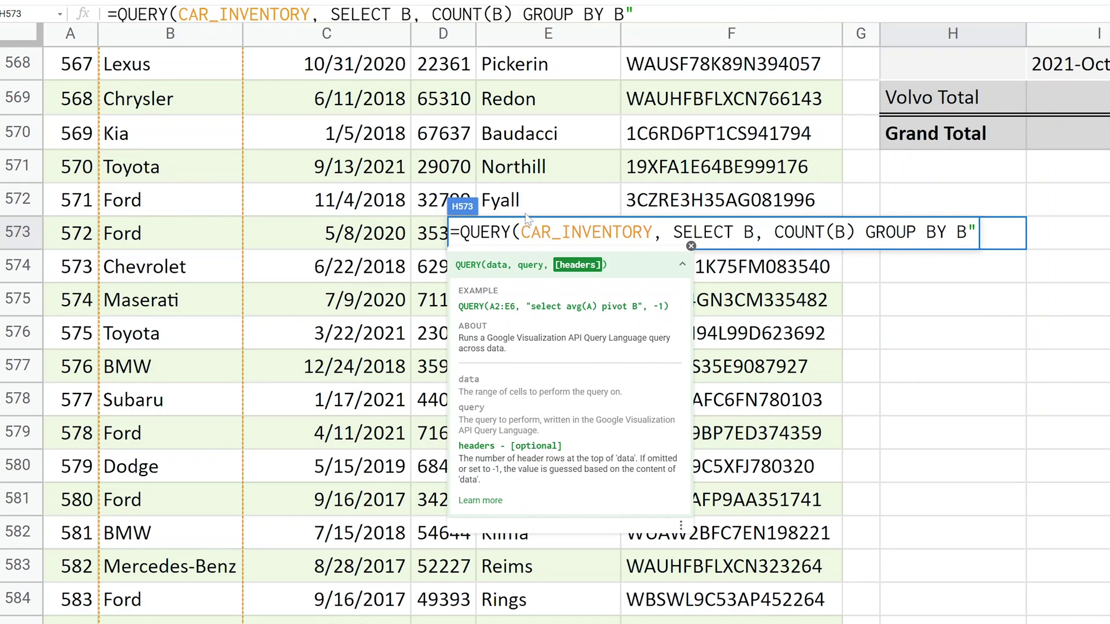
pyautogui.write('"')
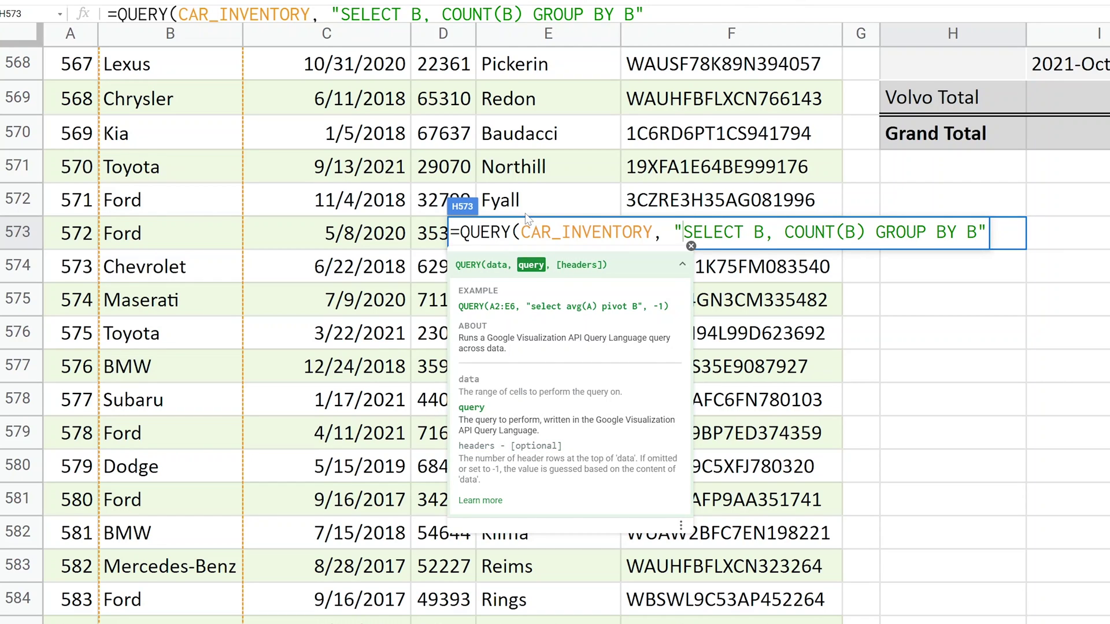
pyautogui.press('Right')
pyautogui.press('Right')
pyautogui.press('Right')
pyautogui.press('Right')
pyautogui.press('Right')
pyautogui.press('Right')
pyautogui.press('Right')
pyautogui.press('Right')
pyautogui.press('Right')
pyautogui.press('Right')
pyautogui.press('Right')
pyautogui.press('Right')
pyautogui.press('Right')
pyautogui.press('Right')
pyautogui.press('Right')
pyautogui.press('Right')
pyautogui.press('Right')
pyautogui.press('Right')
pyautogui.press('Right')
pyautogui.press('Right')
pyautogui.write(')')
pyautogui.press('Return')
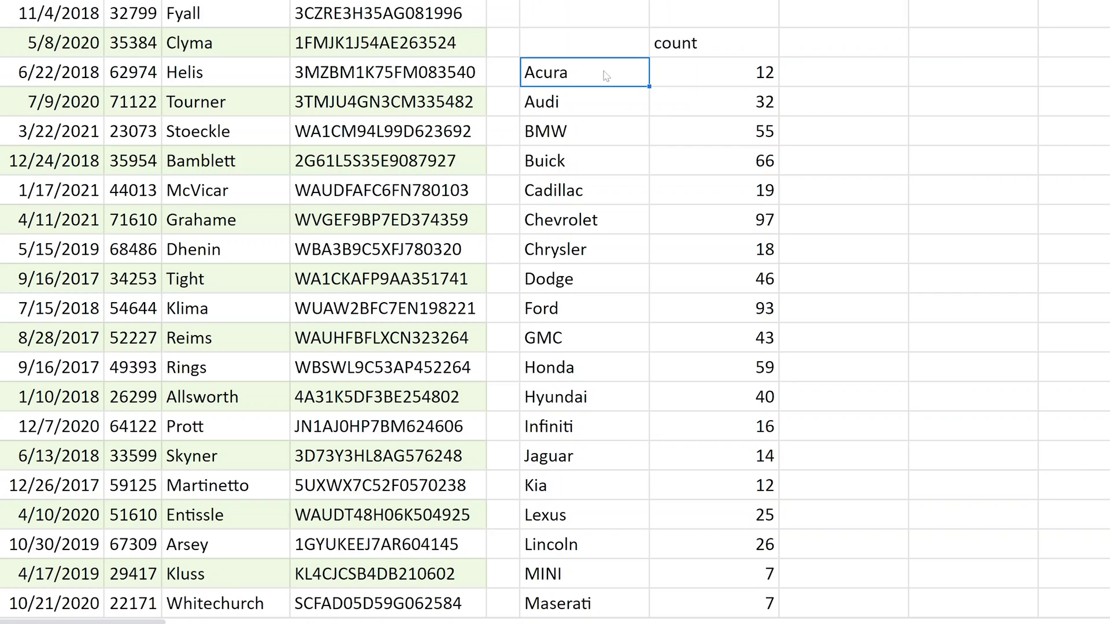
pyautogui.moveTo(592, 71); pyautogui.dragTo(592, 184)
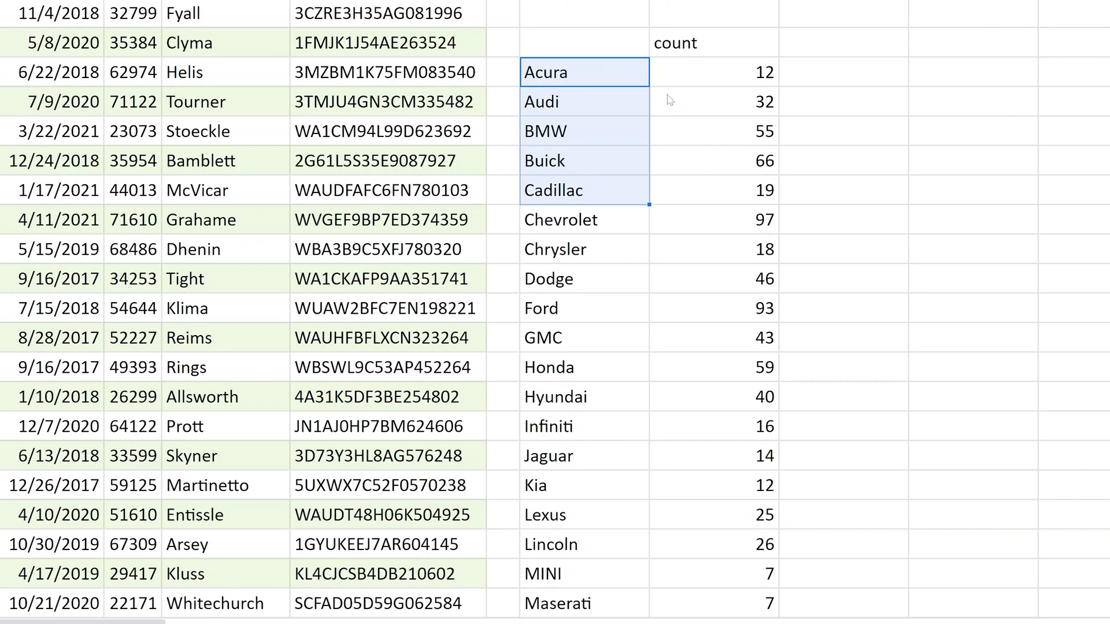
pyautogui.moveTo(682, 81); pyautogui.dragTo(698, 197)
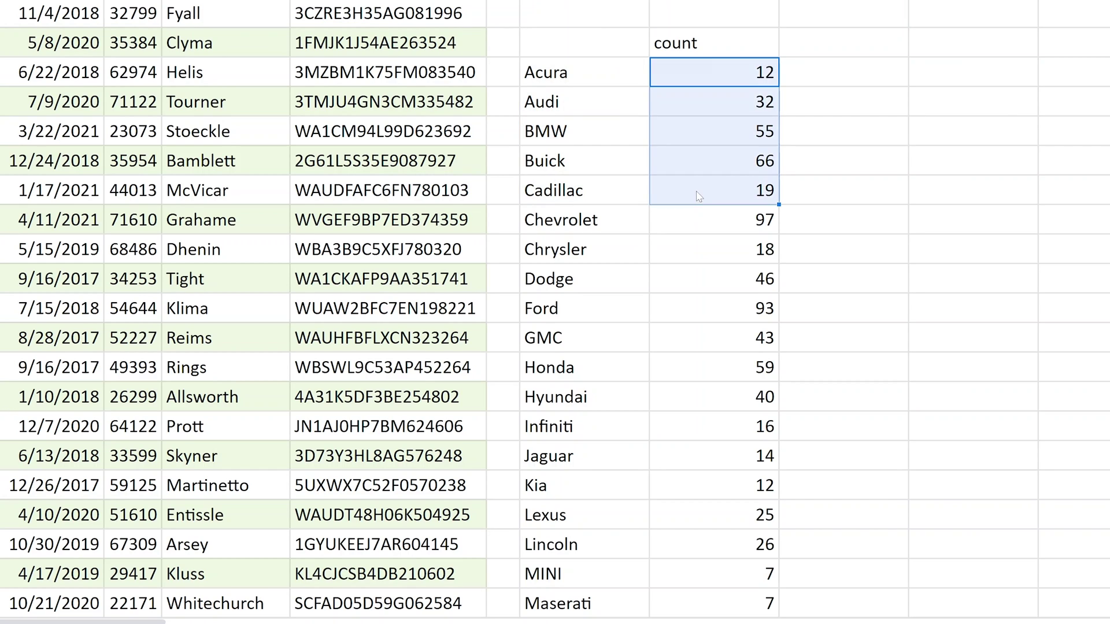
pyautogui.click(614, 112)
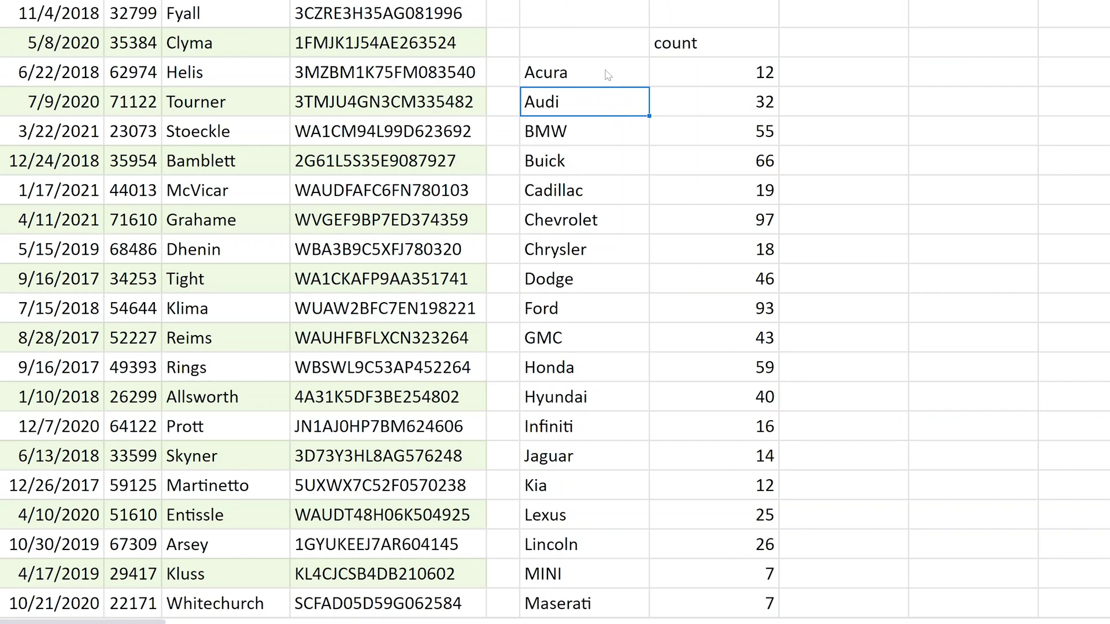
pyautogui.click(612, 54)
pyautogui.press('F2')
pyautogui.hotkey('ctrl', 'a')
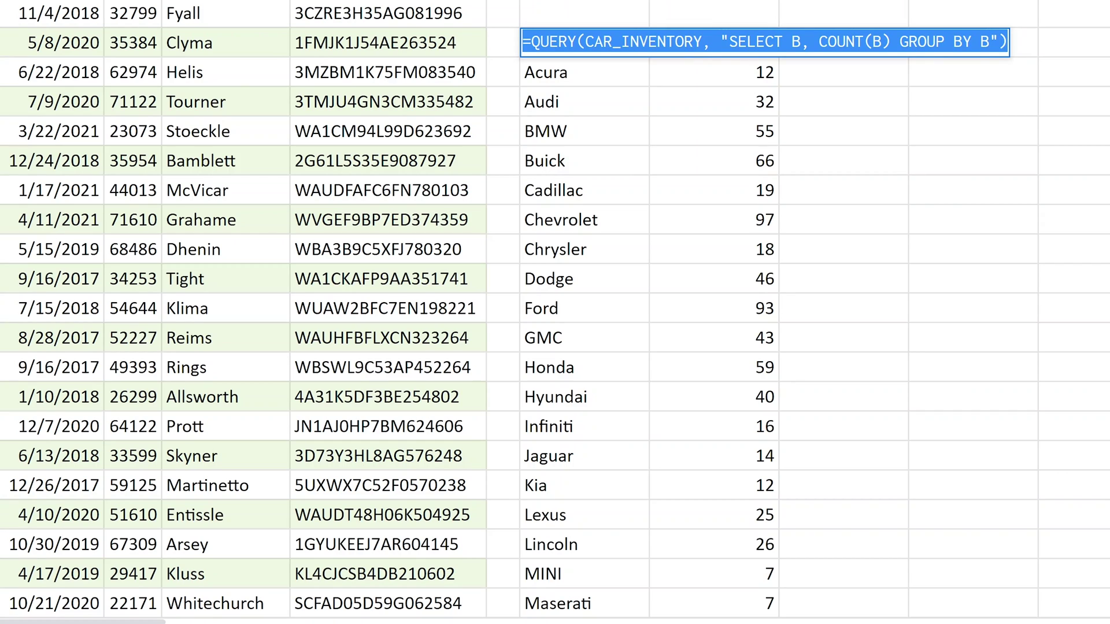
pyautogui.press('Escape')
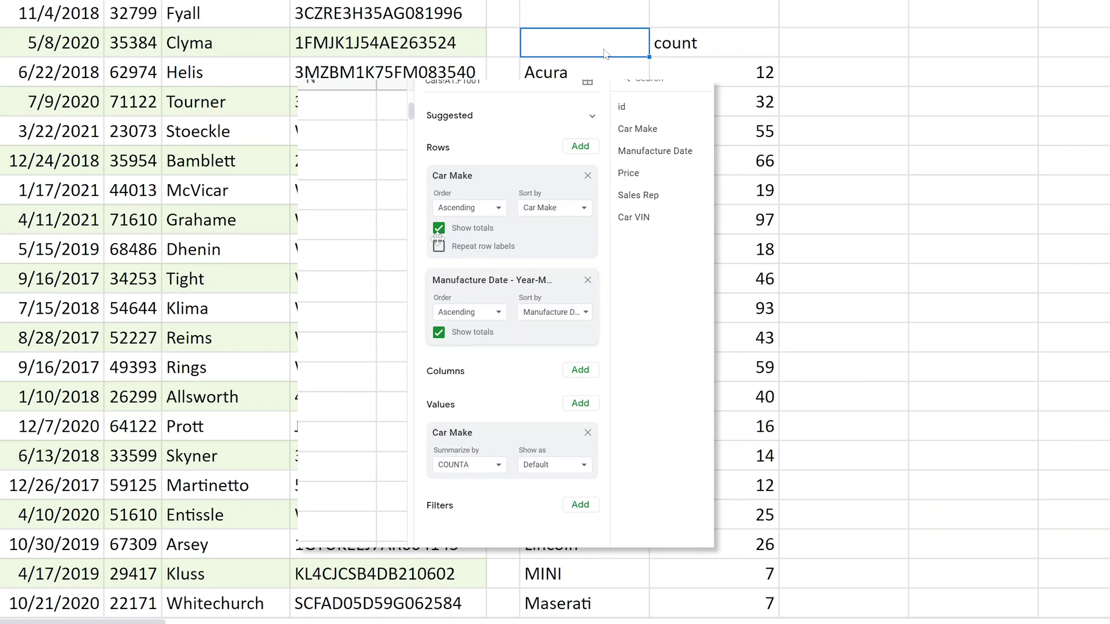
# Turn on Repeat row labels for the Car Make row grouping in the pivot table.
pyautogui.click(439, 246)
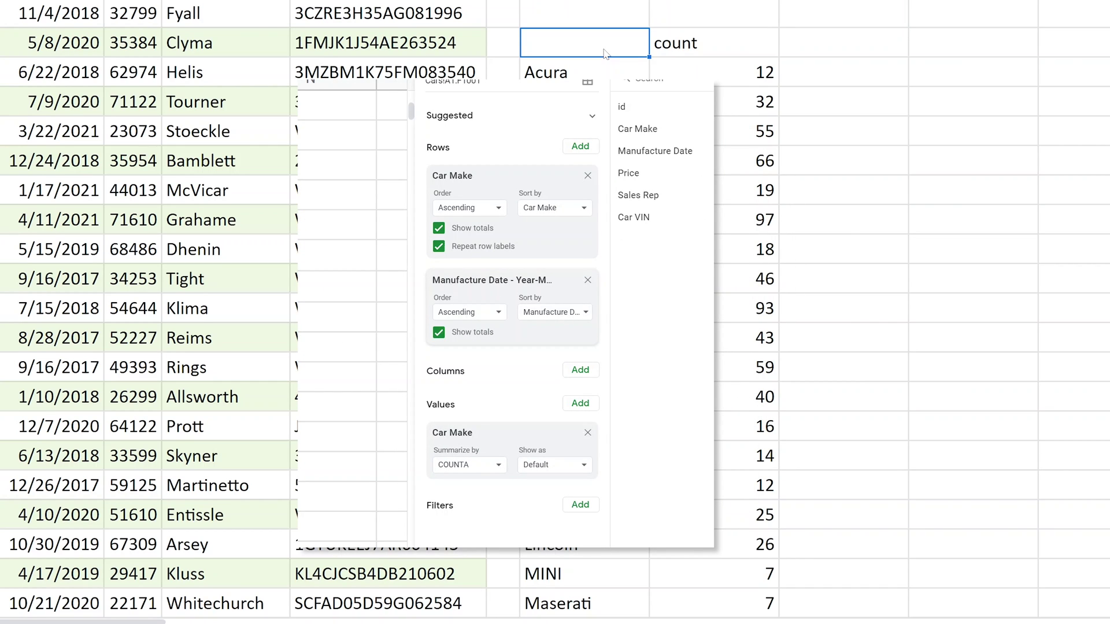